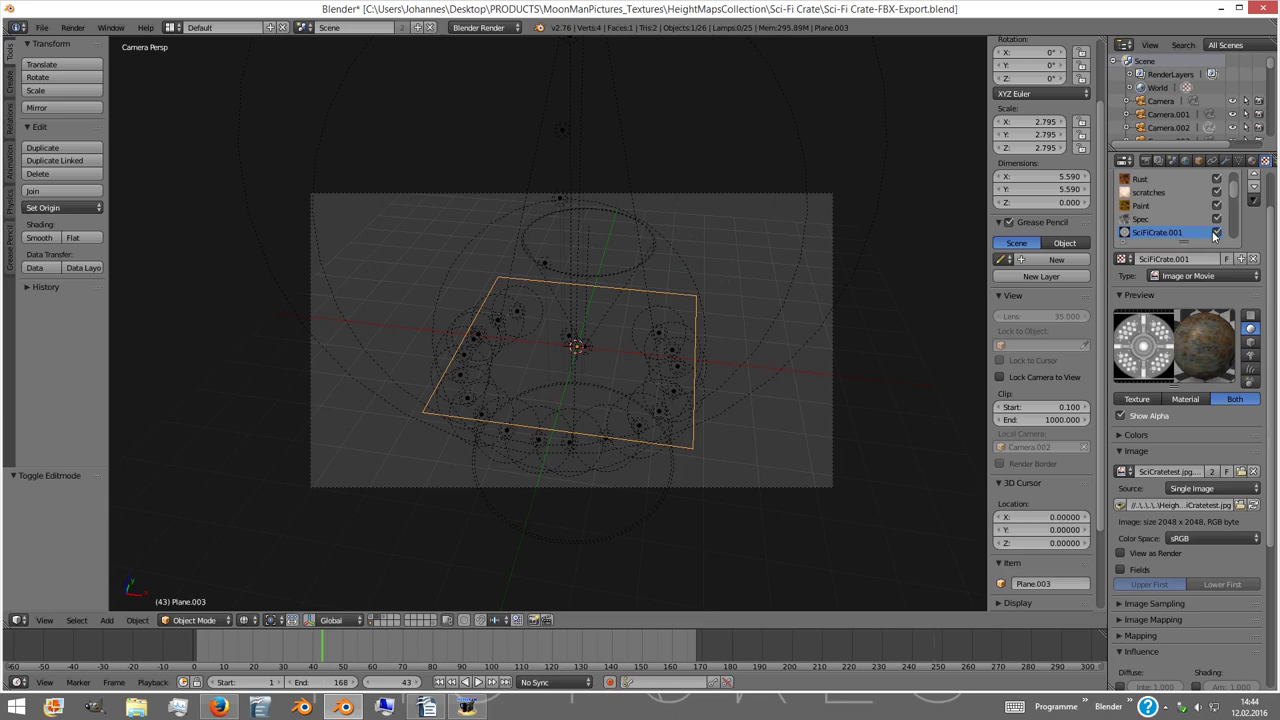
# - Make SciFiCrate.001 influence the plane's Normal and render a test image with F12
pyautogui.click(1212, 219)
pyautogui.scroll(-5, 1135, 222)
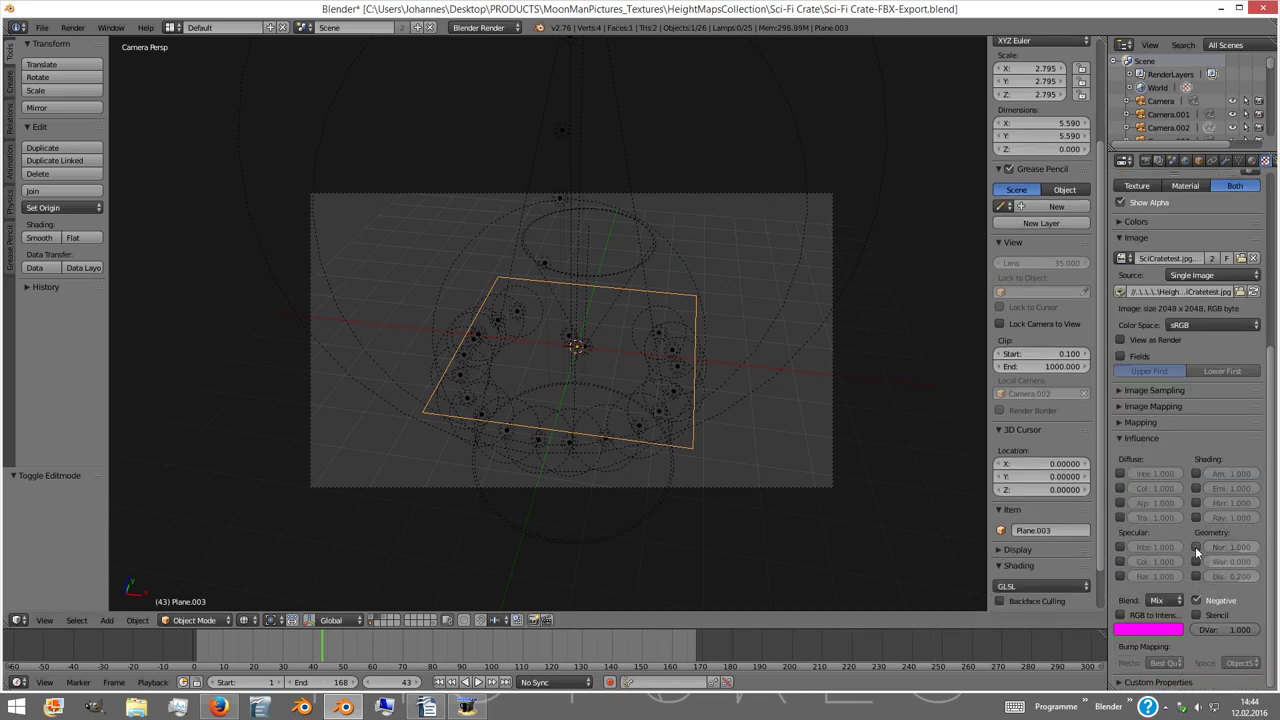
pyautogui.click(1160, 600)
pyautogui.click(1127, 603)
pyautogui.press('F12')
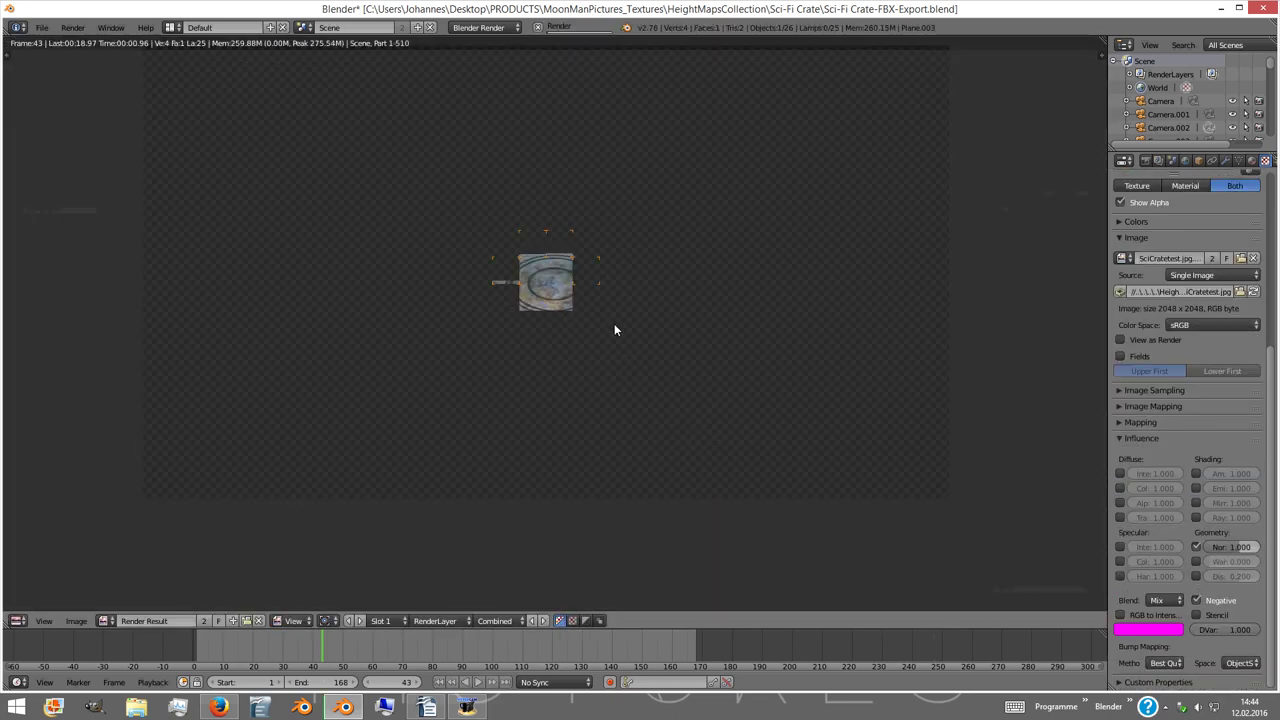
pyautogui.scroll(6, 652, 385)
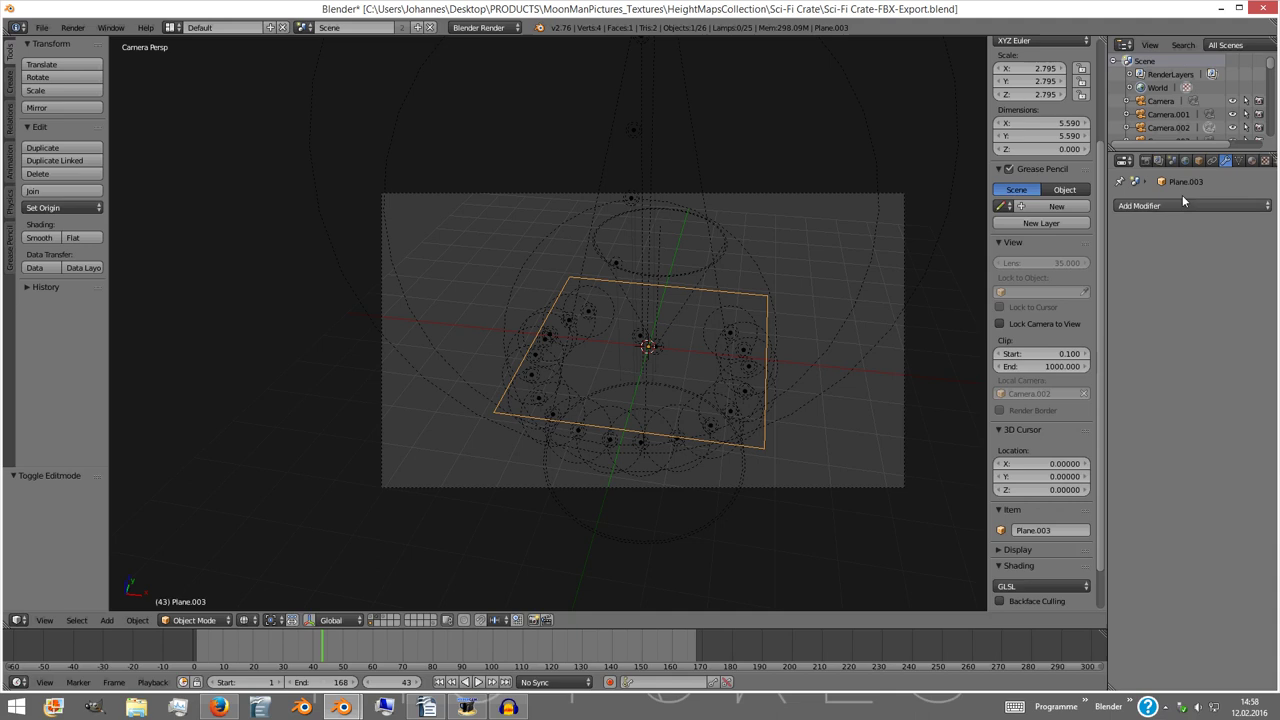
# - Add a Multires modifier to the plane and subdivide it several times using Simple subdivision
pyautogui.click(1190, 205)
pyautogui.click(1085, 385)
pyautogui.click(1222, 284)
pyautogui.click(1222, 284)
pyautogui.click(1222, 284)
pyautogui.click(1222, 284)
pyautogui.click(1222, 284)
pyautogui.click(1222, 284)
pyautogui.click(1230, 268)
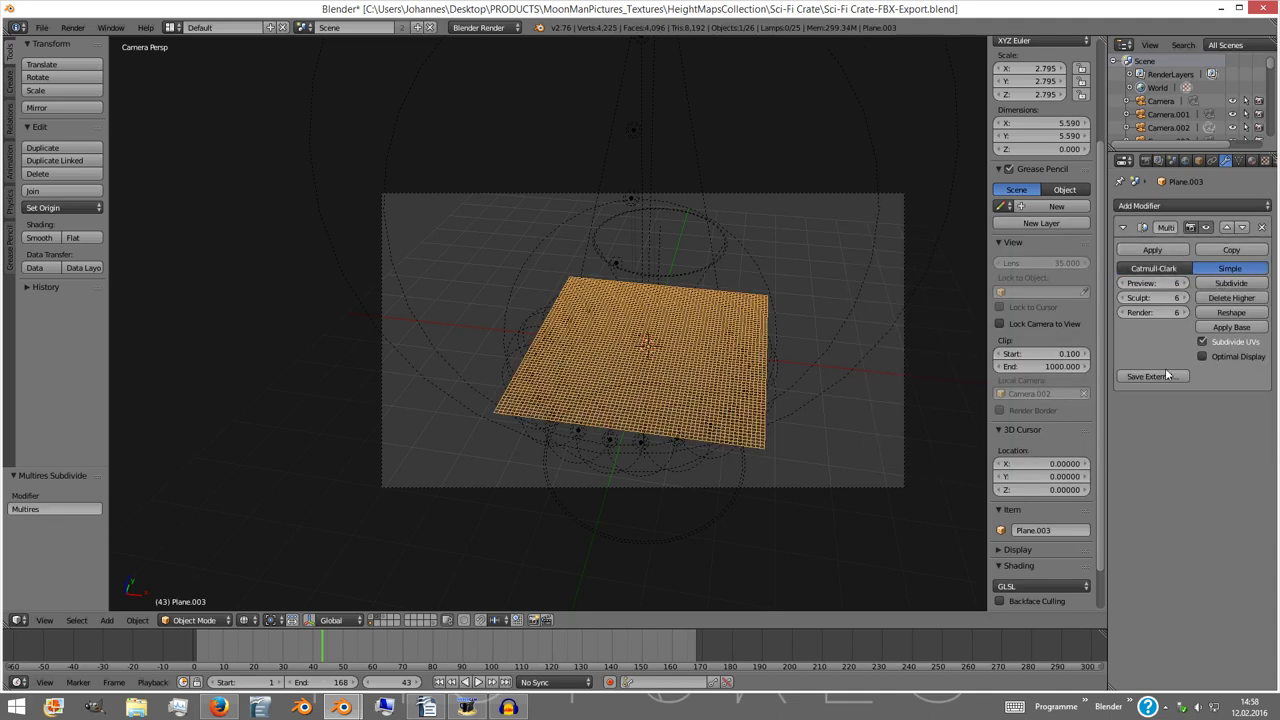
# - Add a Displace modifier driven by the SciFiCrate.001 texture
pyautogui.click(1195, 205)
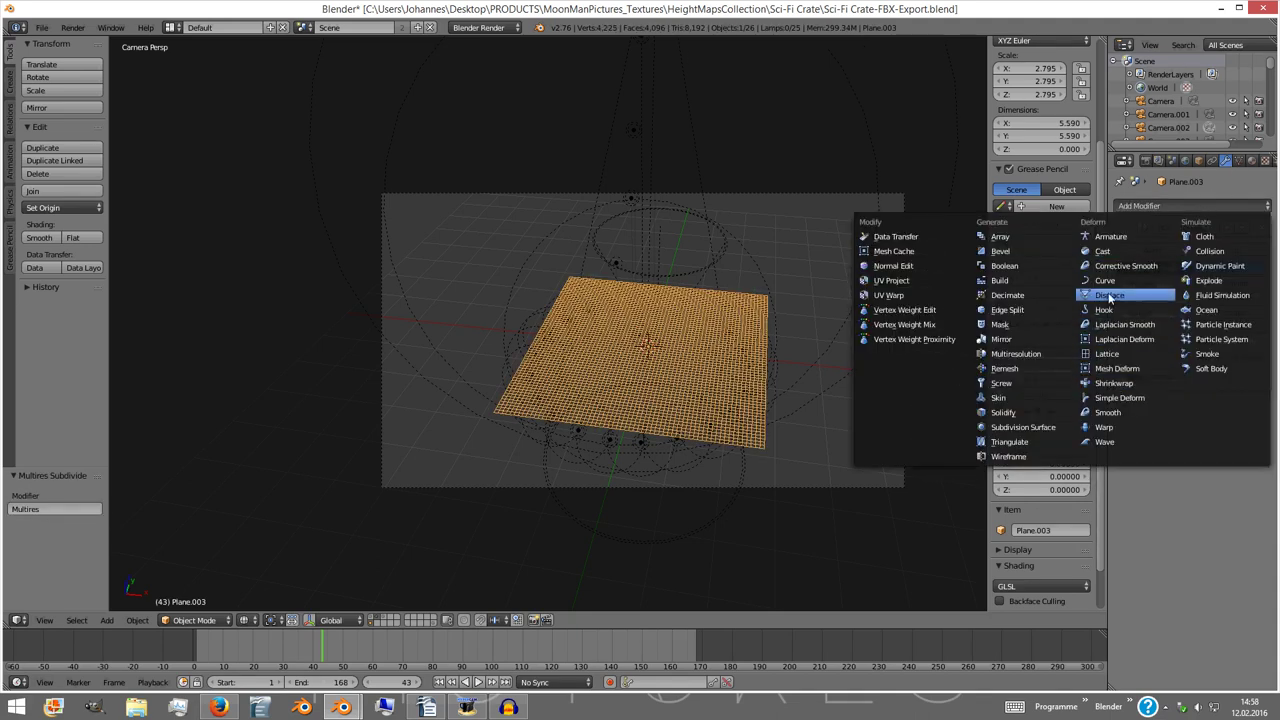
pyautogui.click(1110, 298)
pyautogui.click(1125, 461)
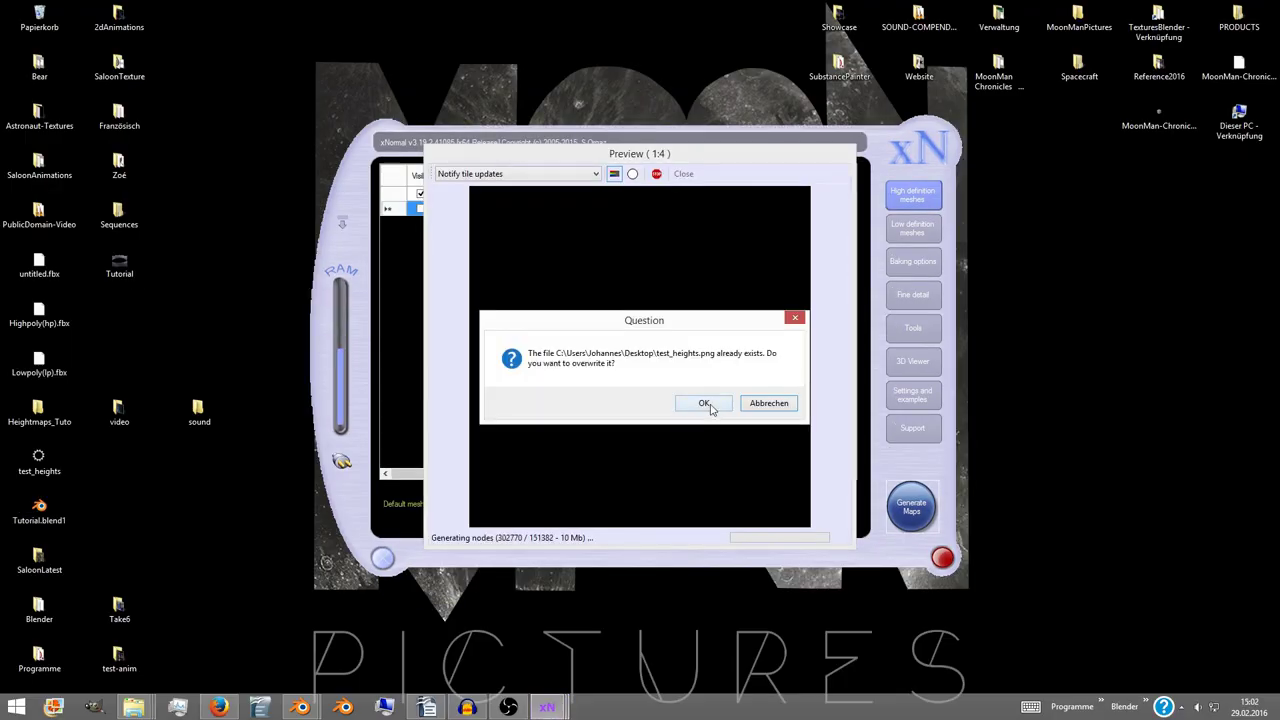
# - Confirm overwriting test_heights.png so the height-map bake proceeds
pyautogui.click(708, 404)
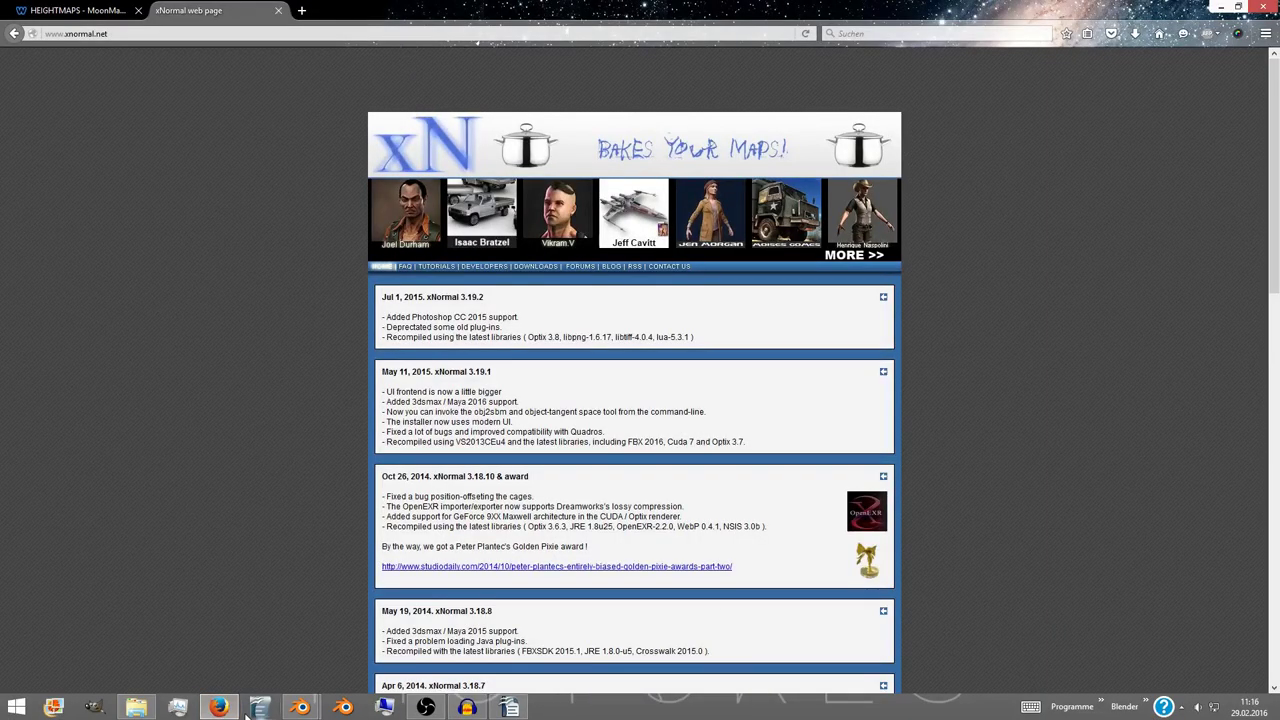
# - Go to the xnormal.net Downloads page and follow the xNormal v3.19.2 download link
pyautogui.click(522, 270)
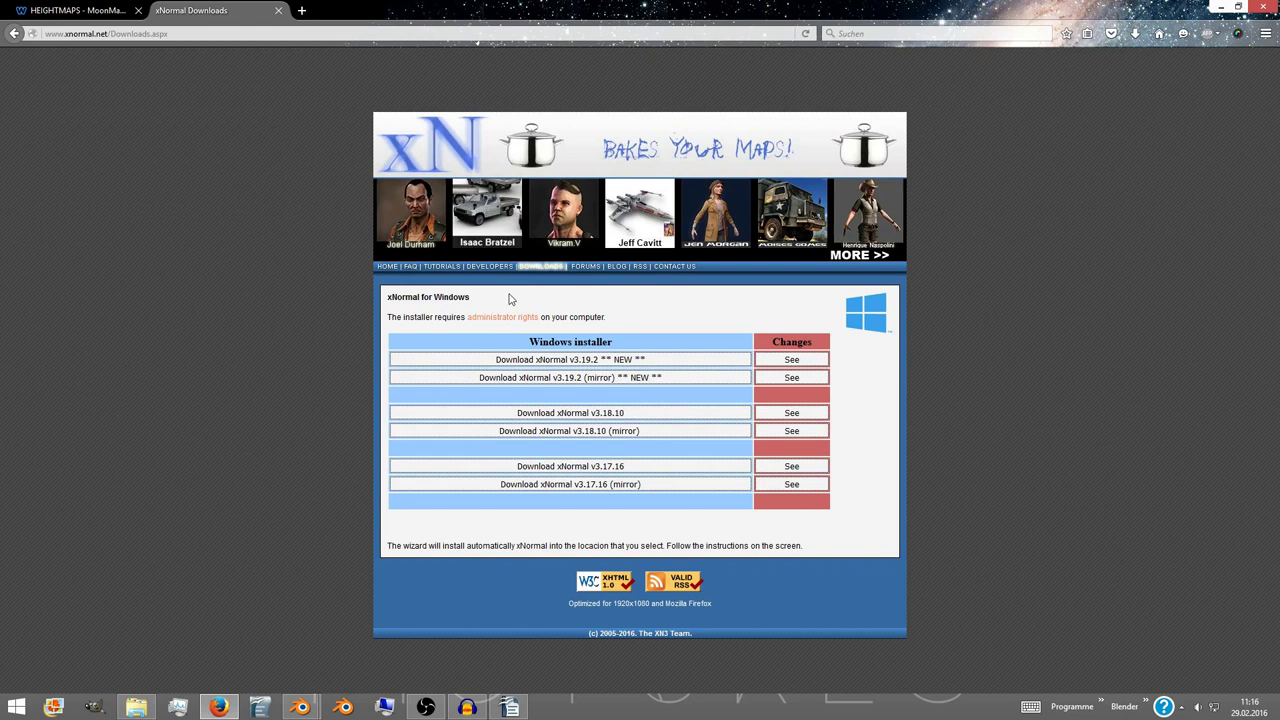
pyautogui.click(583, 362)
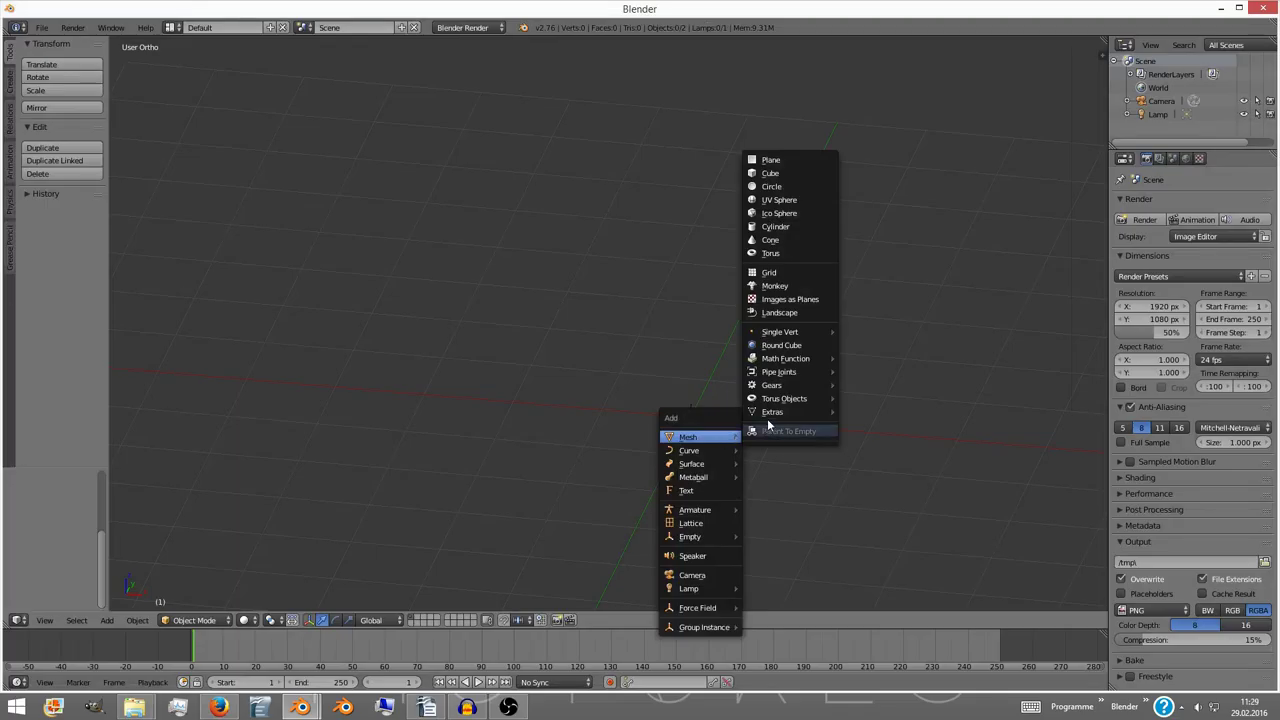
# - Add a gear, view it from the front in wireframe, and raise it so it rests on the ground
pyautogui.moveTo(786, 388)
pyautogui.click(887, 388)
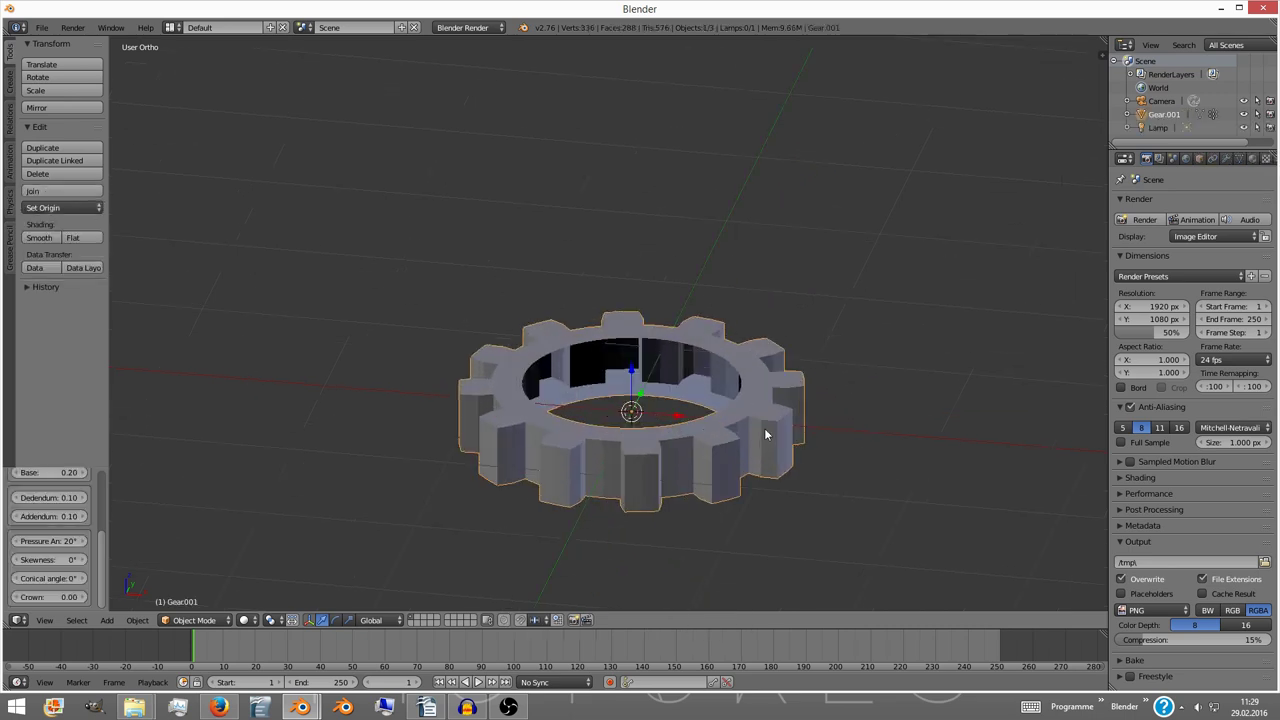
pyautogui.press('KP_1')
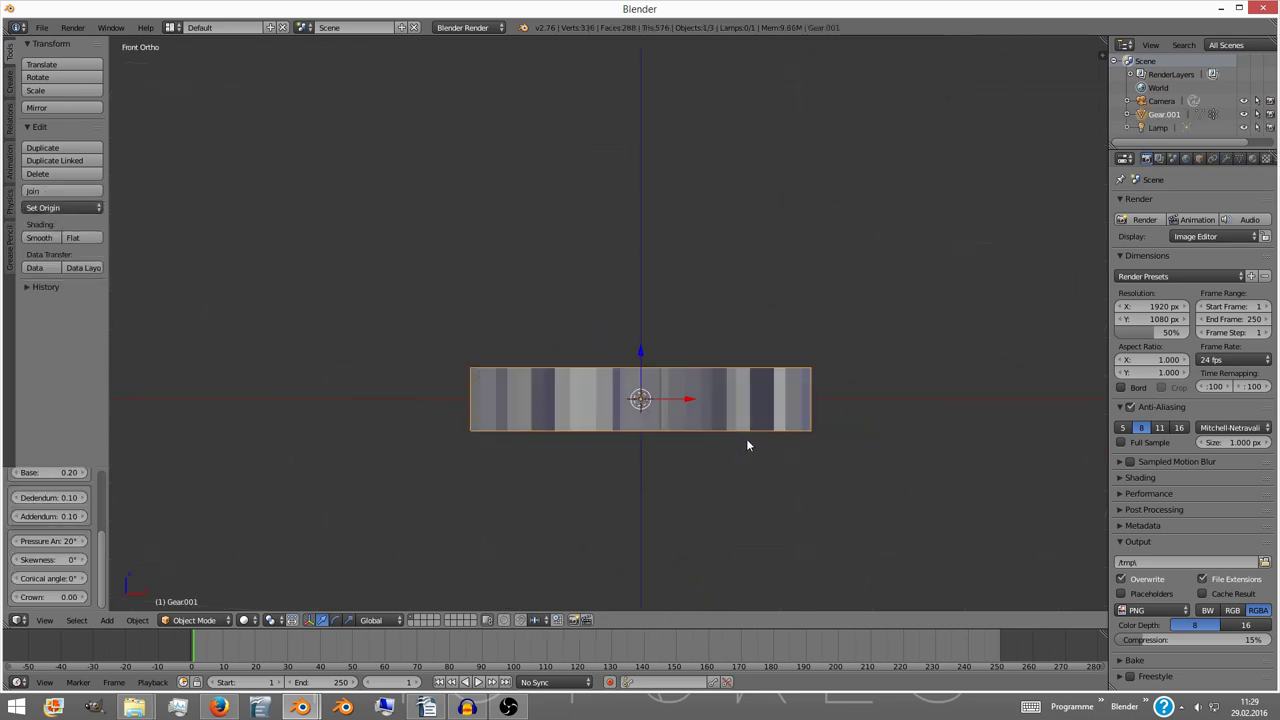
pyautogui.press('KP_8')
pyautogui.press('KP_1')
pyautogui.scroll(5, 903, 420)
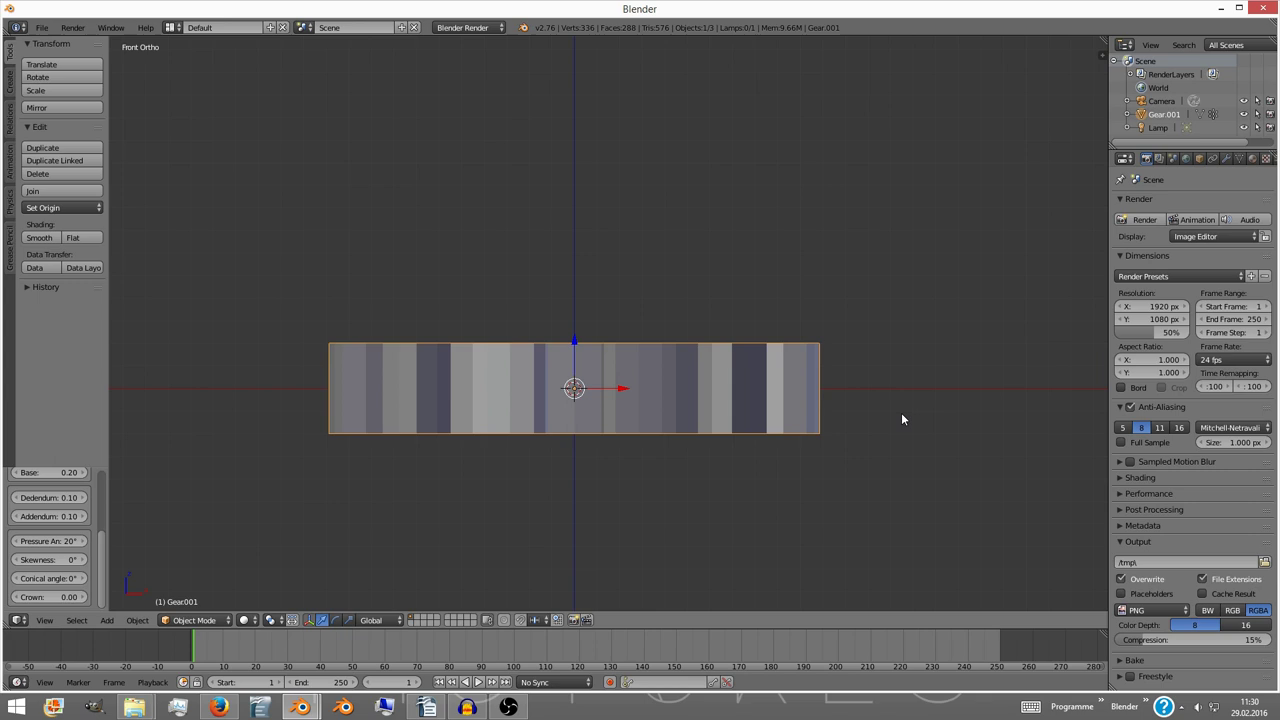
pyautogui.press('z')
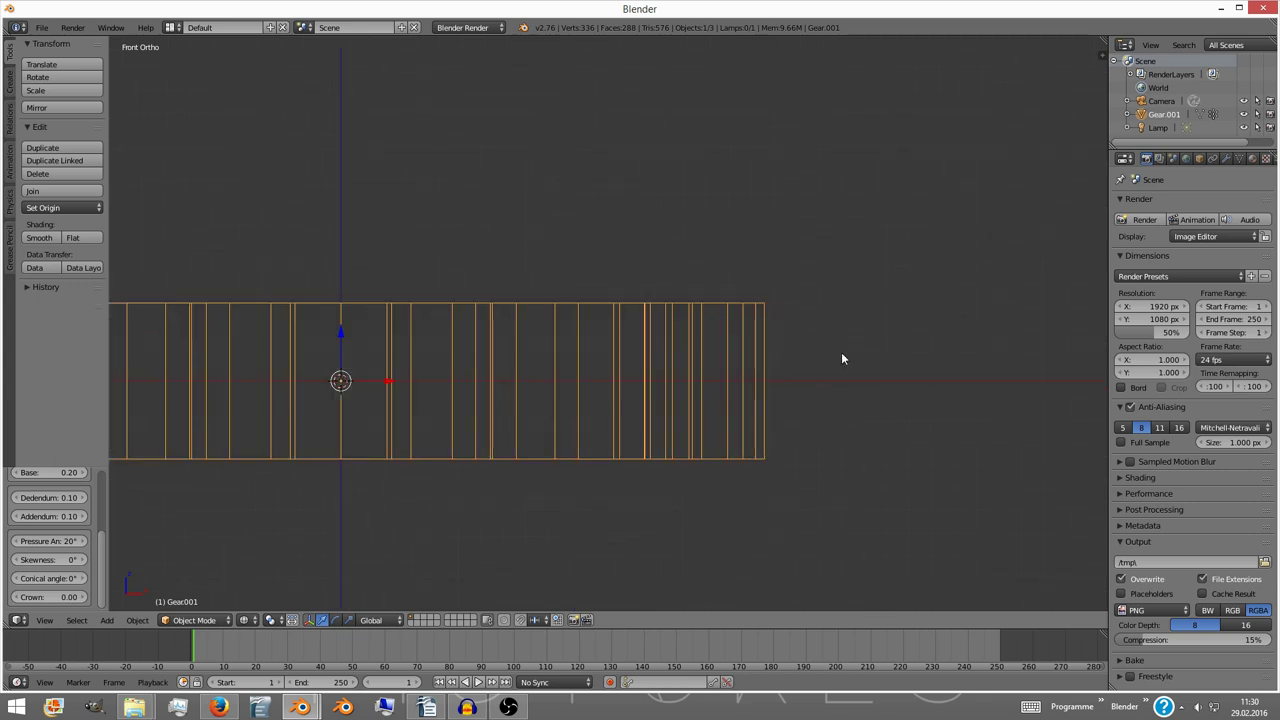
pyautogui.press('g')
pyautogui.press('z')
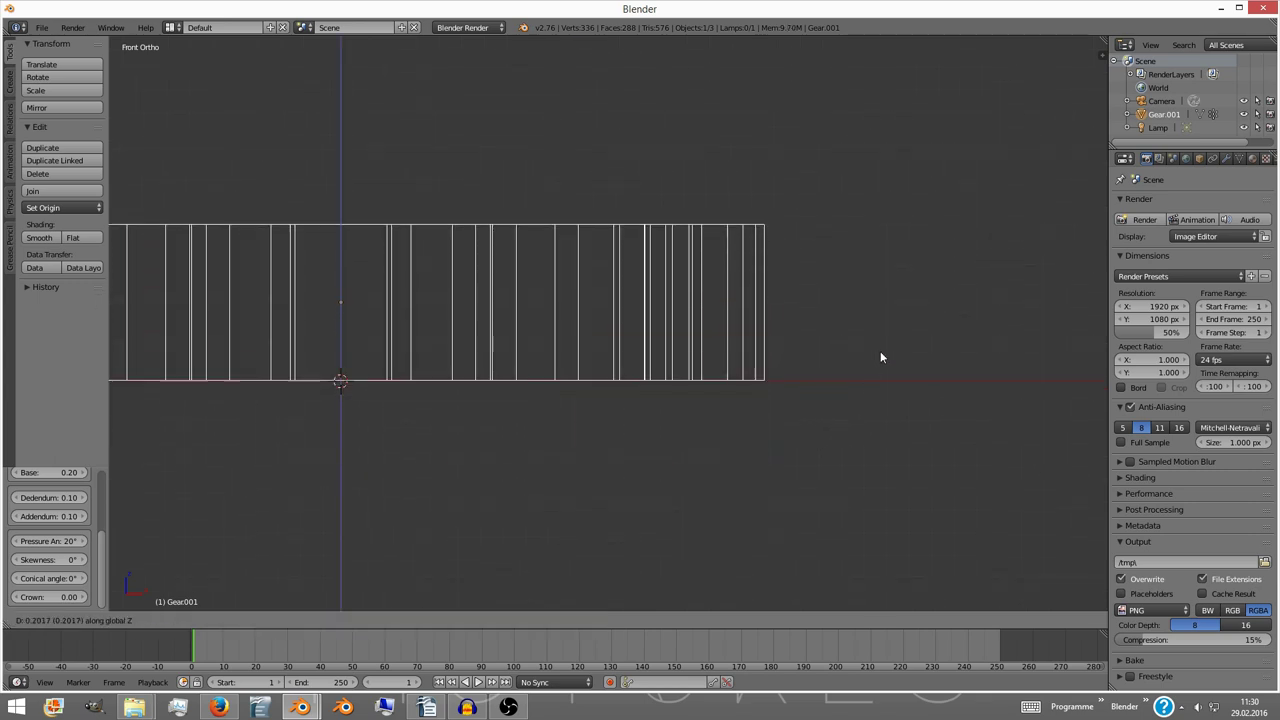
pyautogui.click(880, 351)
pyautogui.press('s')
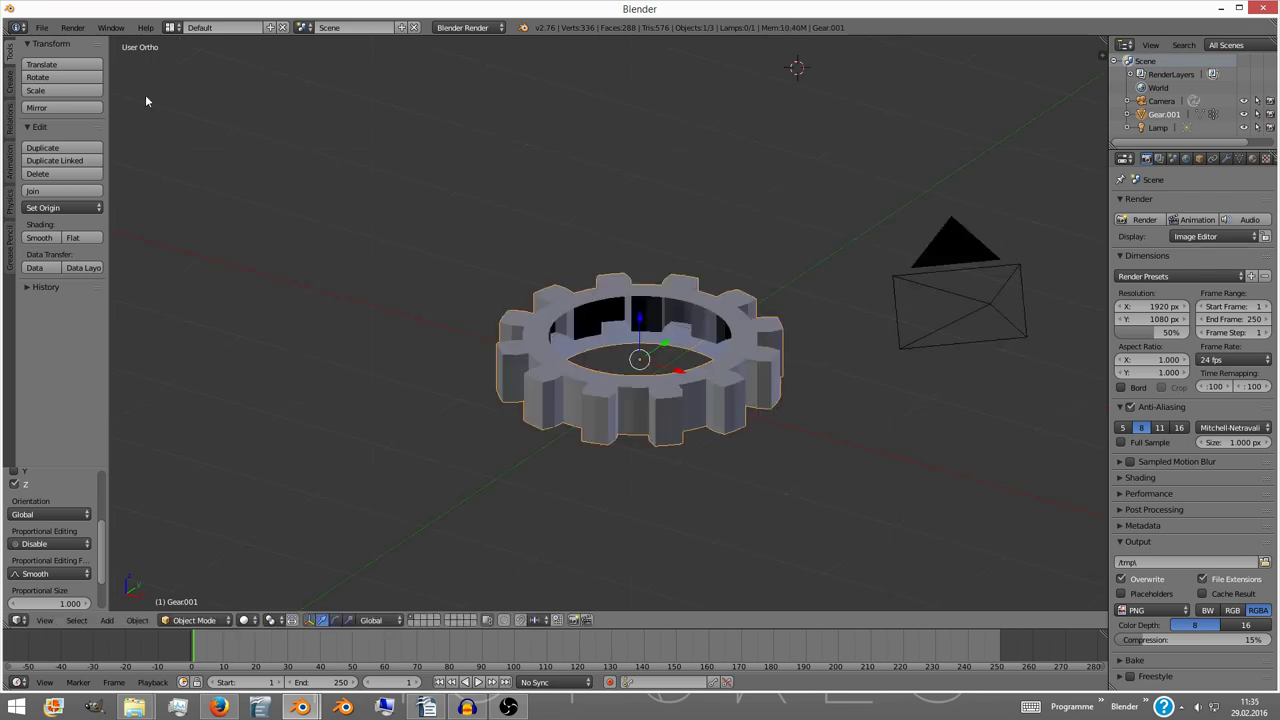
# - Export the gear to the Desktop as High.fbx
pyautogui.click(42, 28)
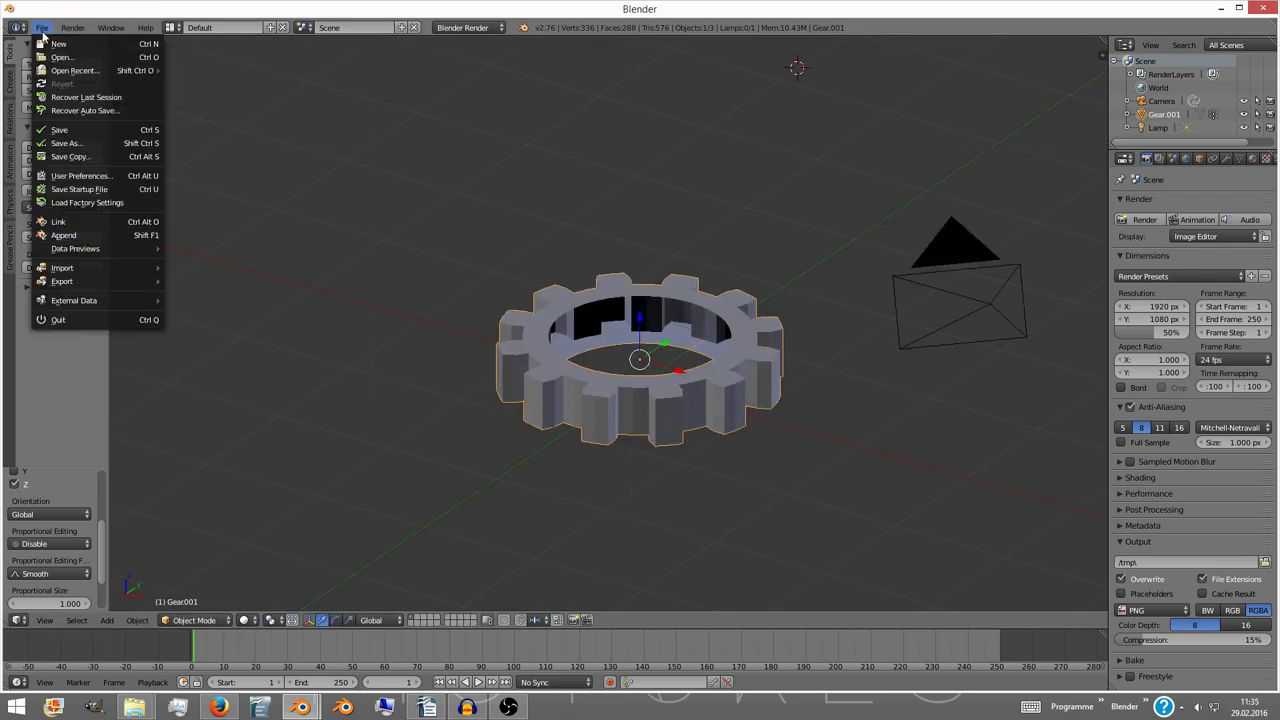
pyautogui.moveTo(72, 283)
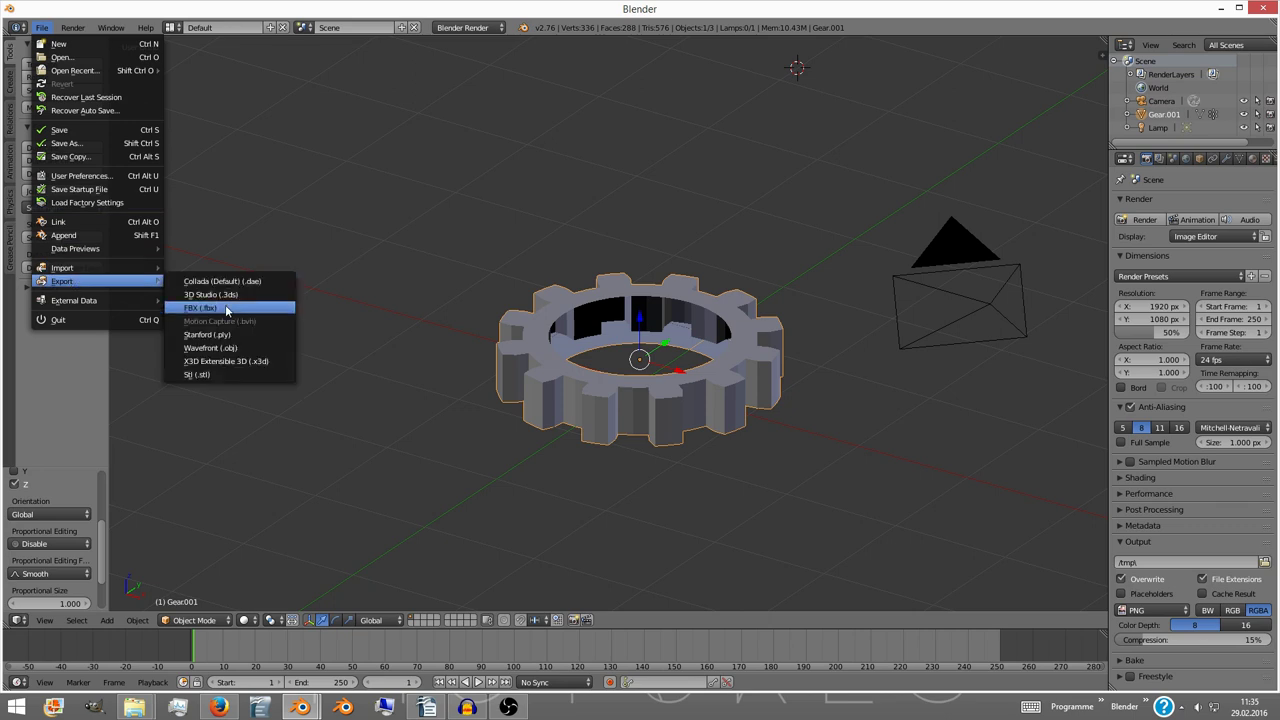
pyautogui.click(225, 304)
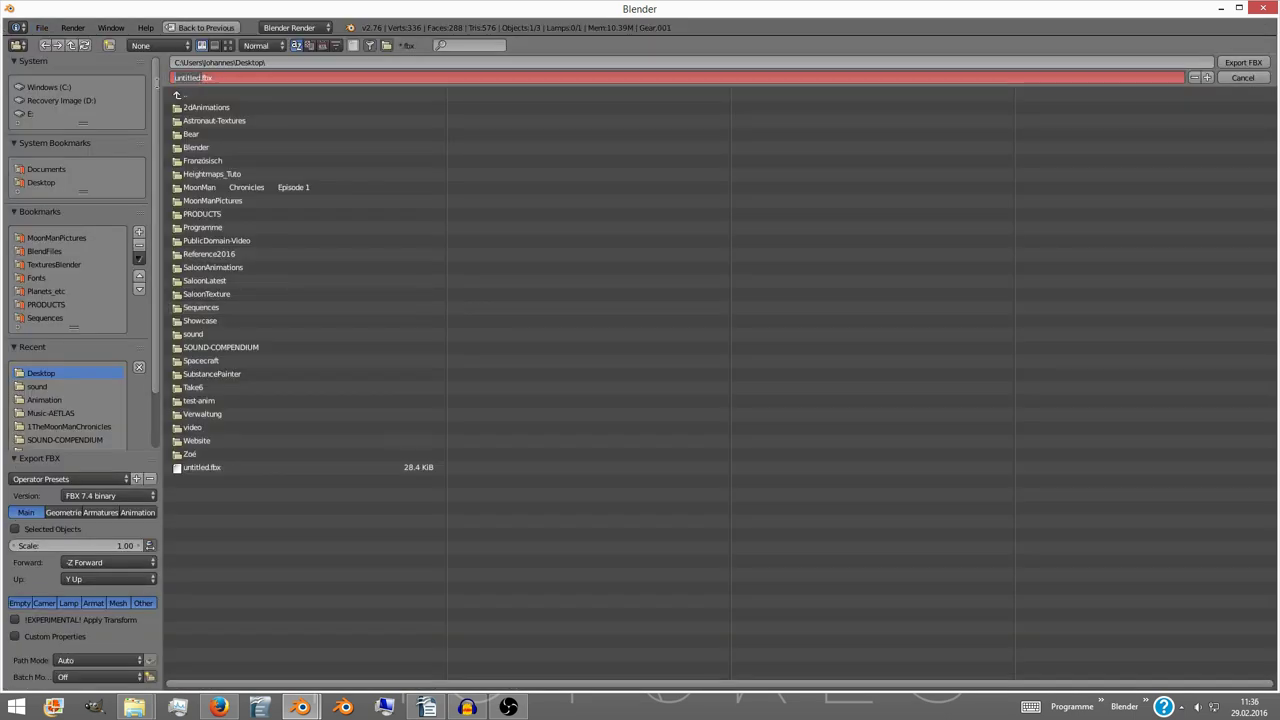
pyautogui.write('gh')
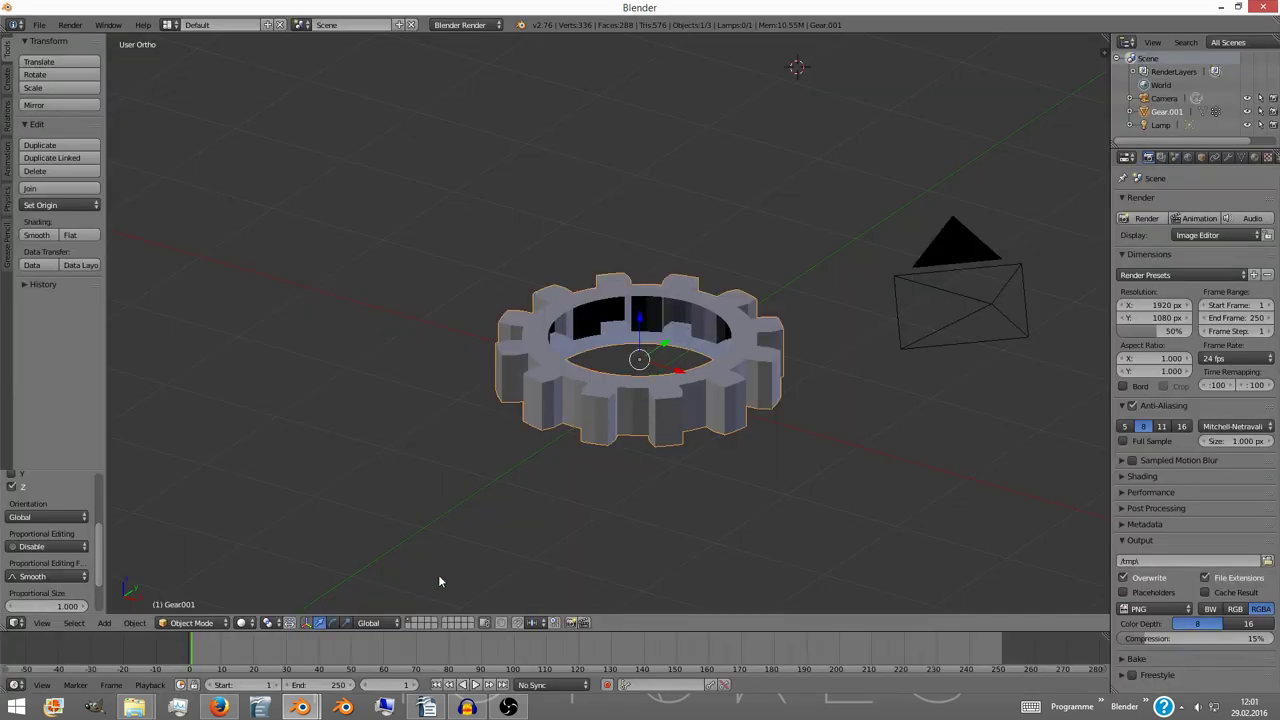
# - On an empty layer, add a plane at the world origin and scale it up
pyautogui.click(417, 622)
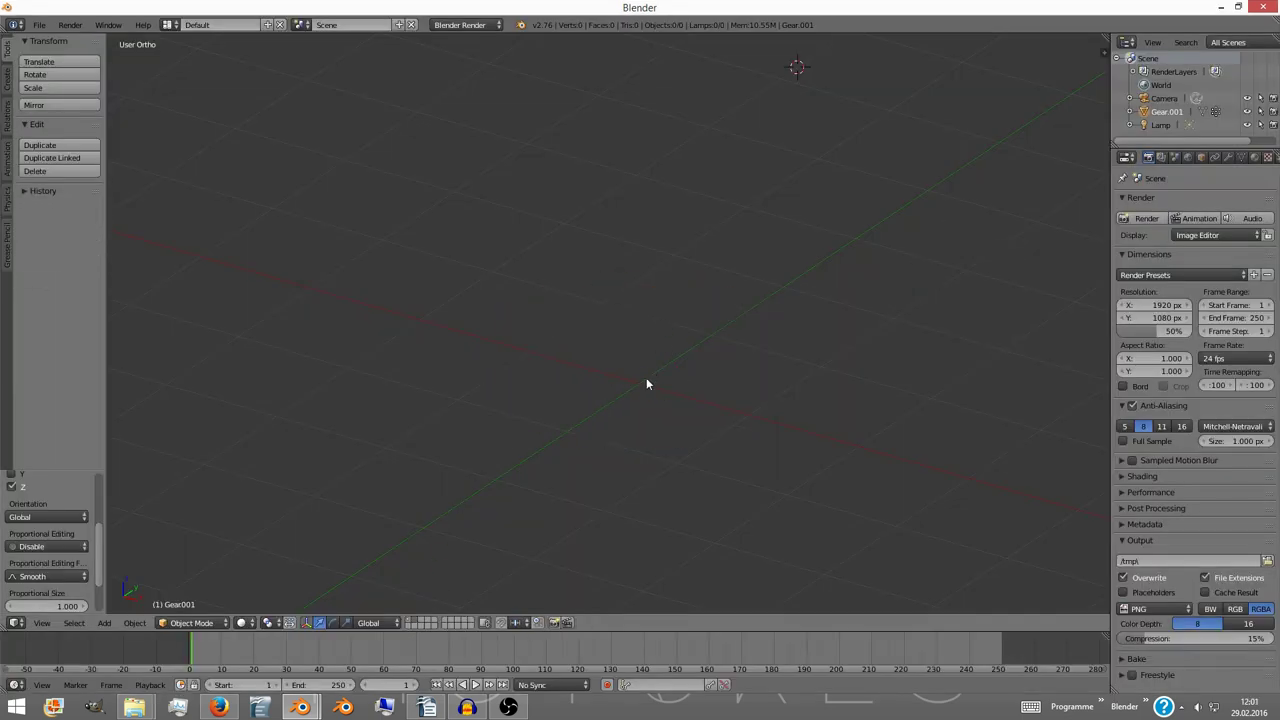
pyautogui.hotkey('shift', 's')
pyautogui.click(606, 448)
pyautogui.hotkey('shift', 'a')
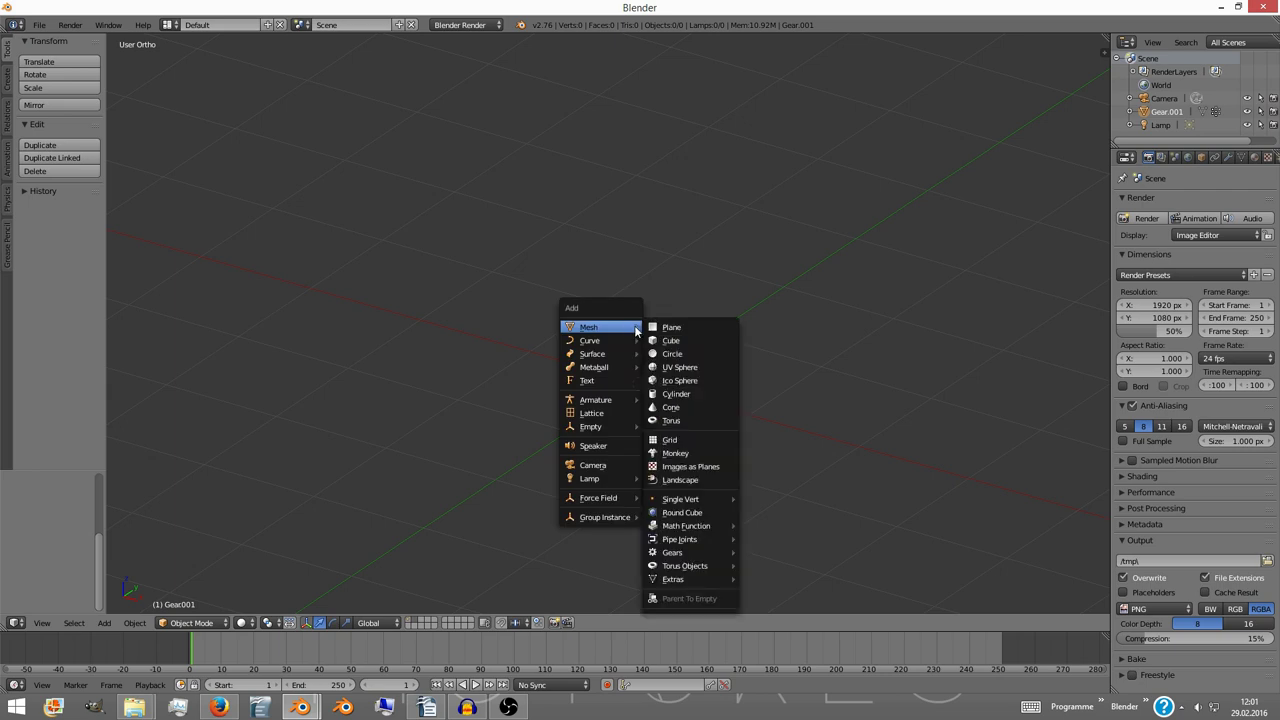
pyautogui.click(671, 327)
pyautogui.scroll(-4, 700, 335)
pyautogui.scroll(2, 752, 354)
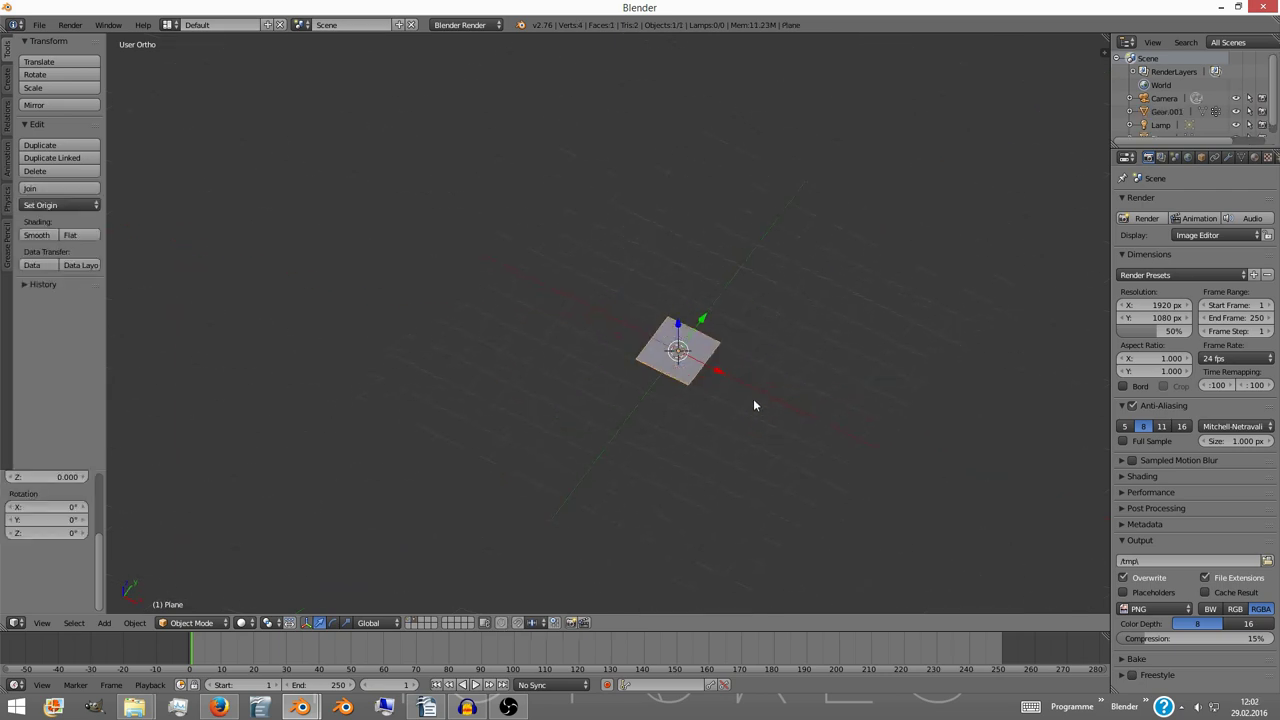
pyautogui.press('s')
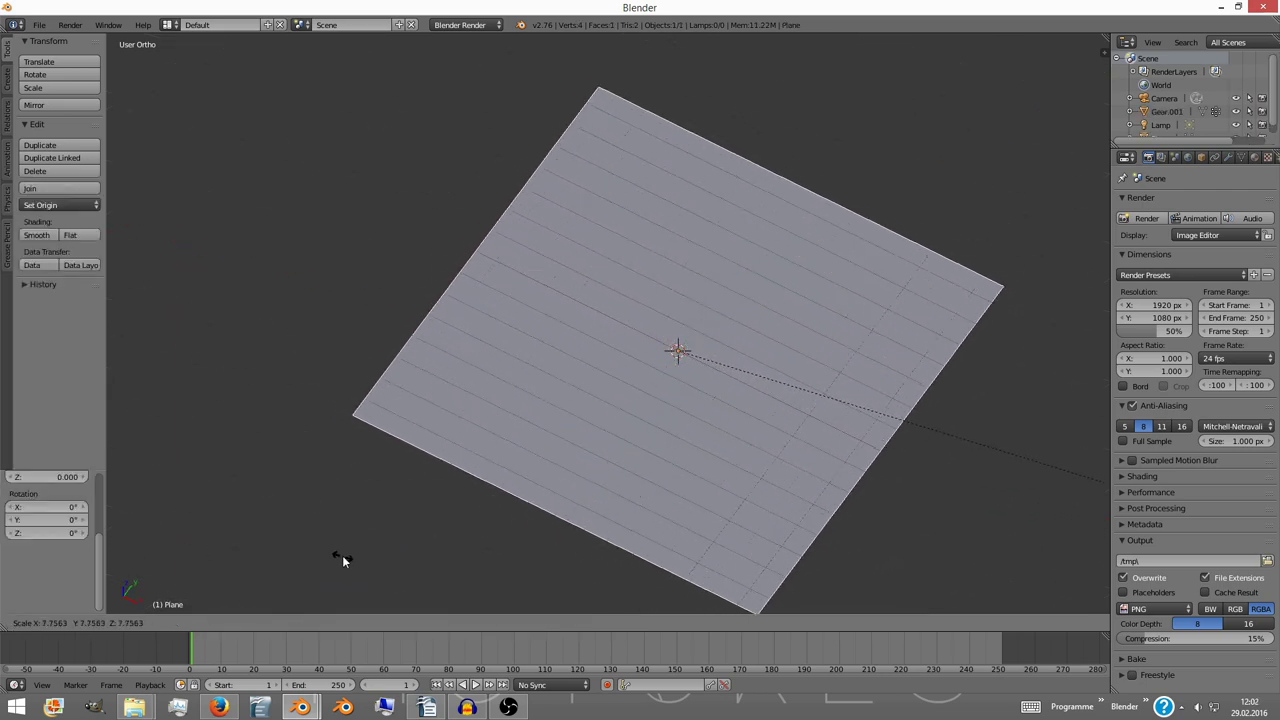
pyautogui.click(364, 562)
# - Export the plane as FBX, renaming the file from Lowpoly(hp).fbx to Lowpoly(lp).fbx
pyautogui.click(40, 25)
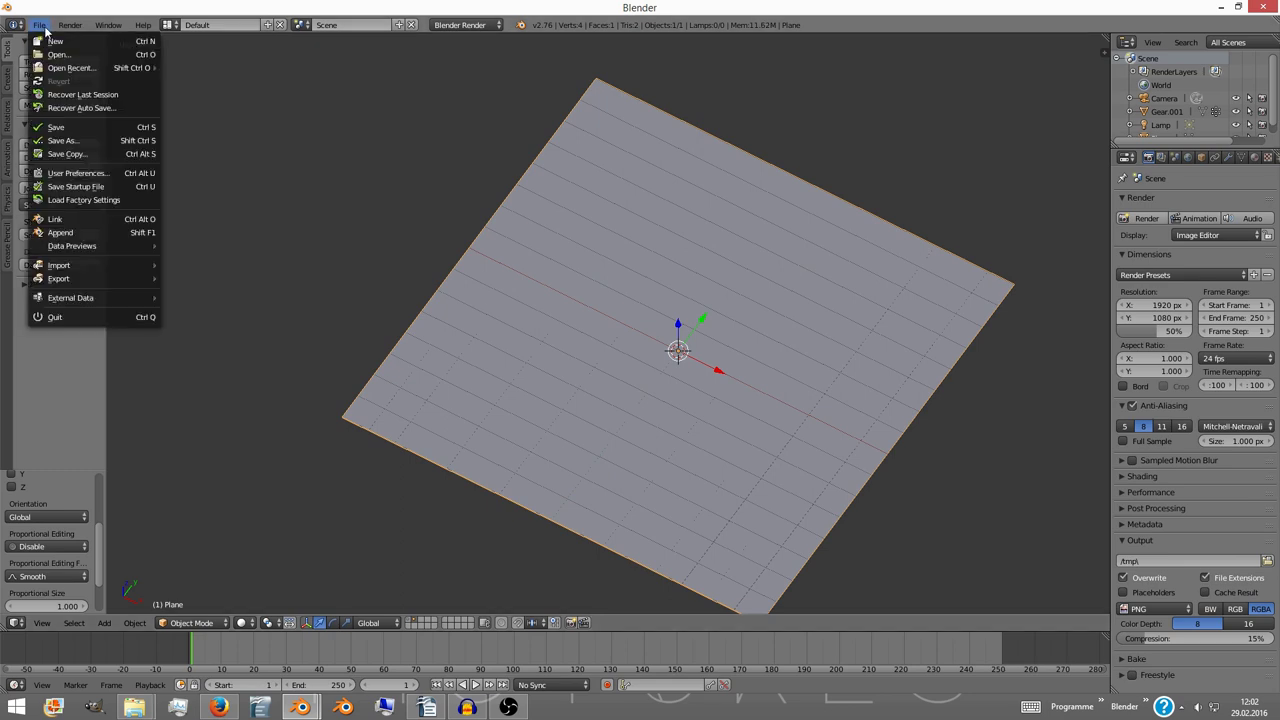
pyautogui.moveTo(78, 280)
pyautogui.click(195, 294)
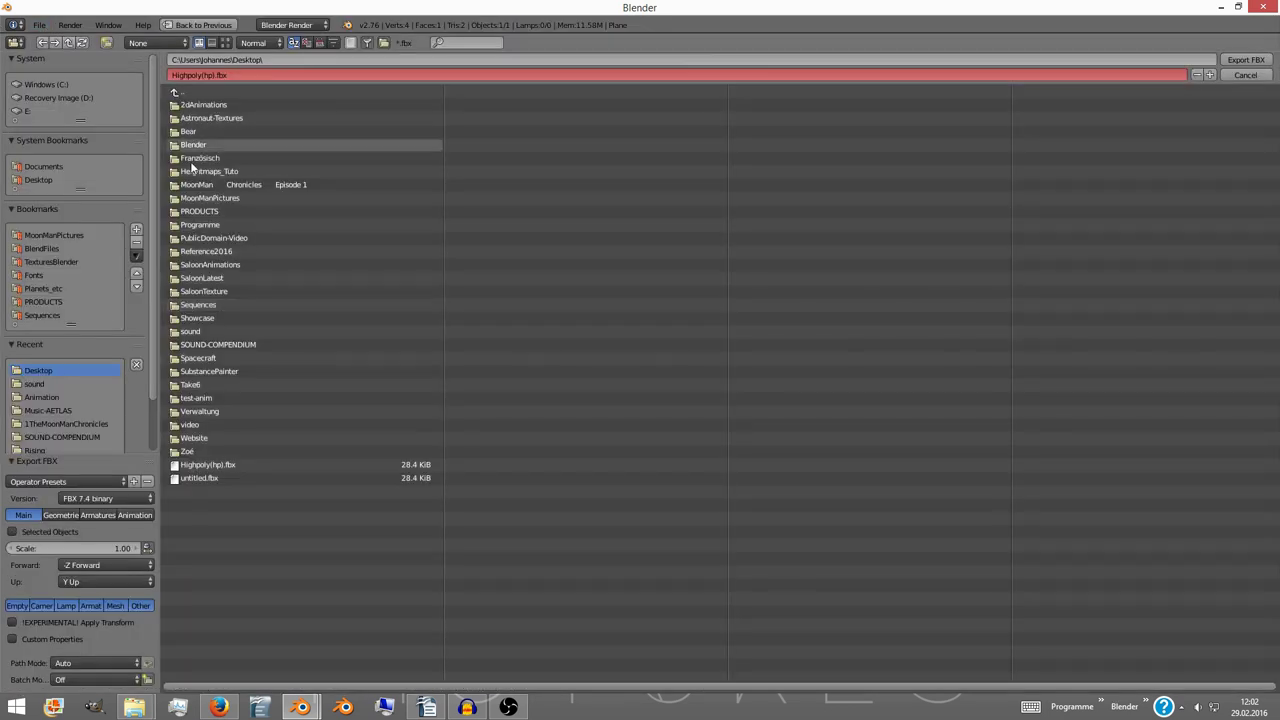
pyautogui.click(198, 74)
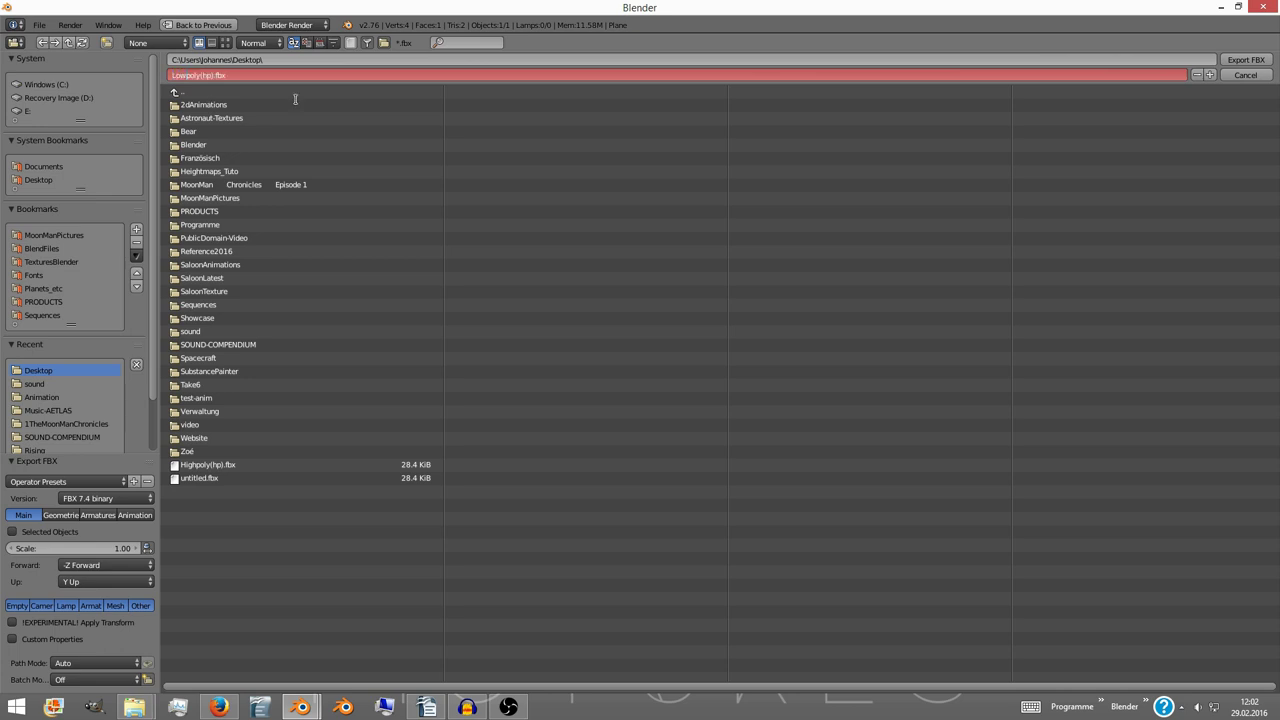
pyautogui.doubleClick(206, 75)
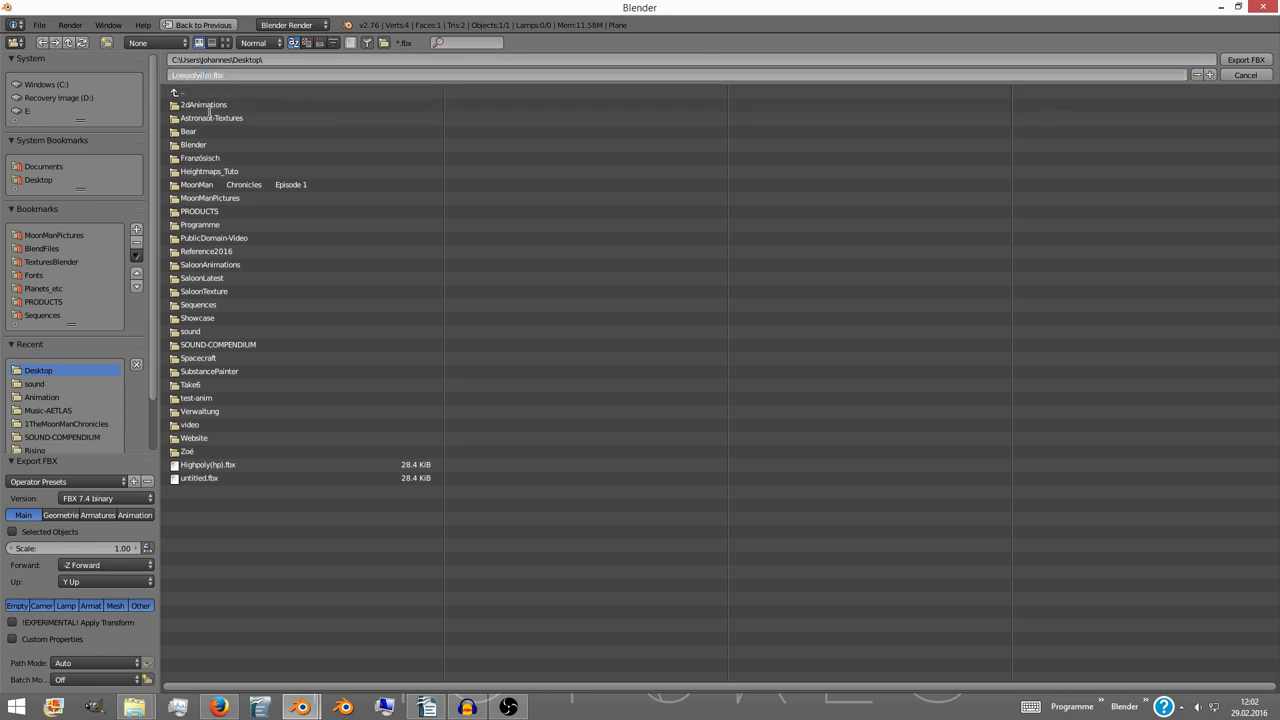
pyautogui.press('Return')
# - Export selected objects only, then launch xNormal and load Highpoly(hp).fbx as the high-definition mesh
pyautogui.click(12, 532)
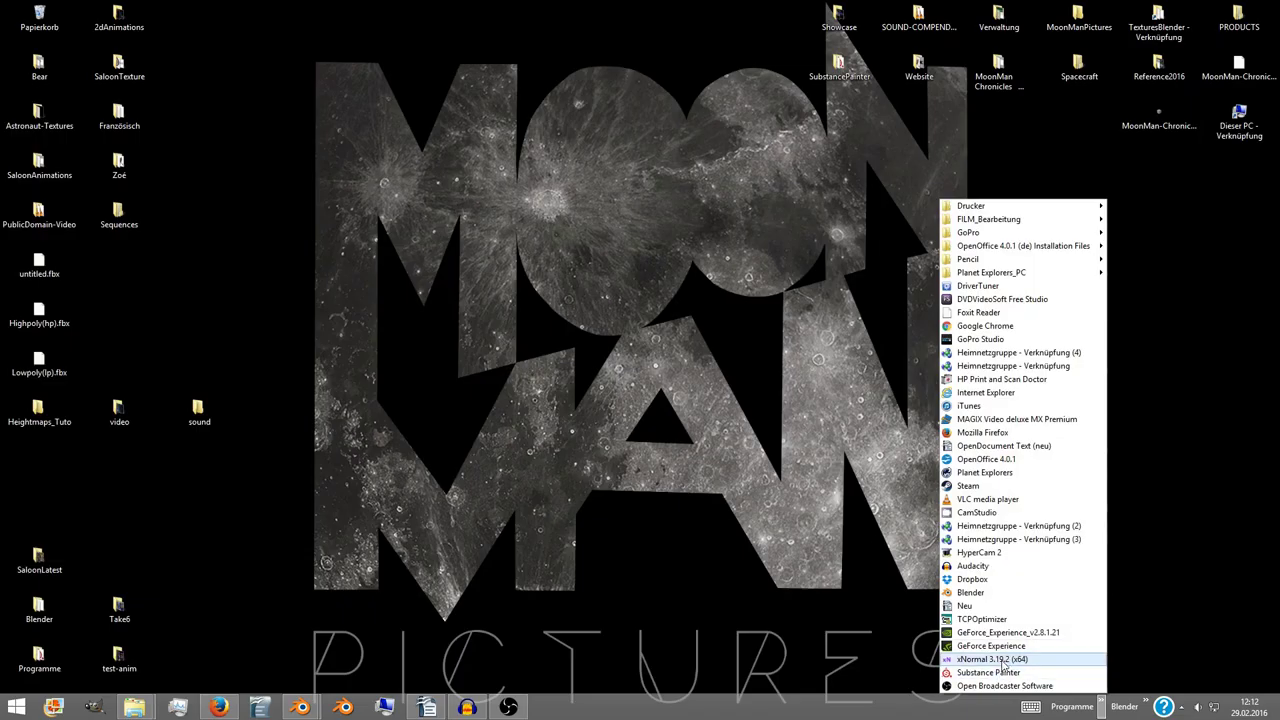
pyautogui.click(1002, 659)
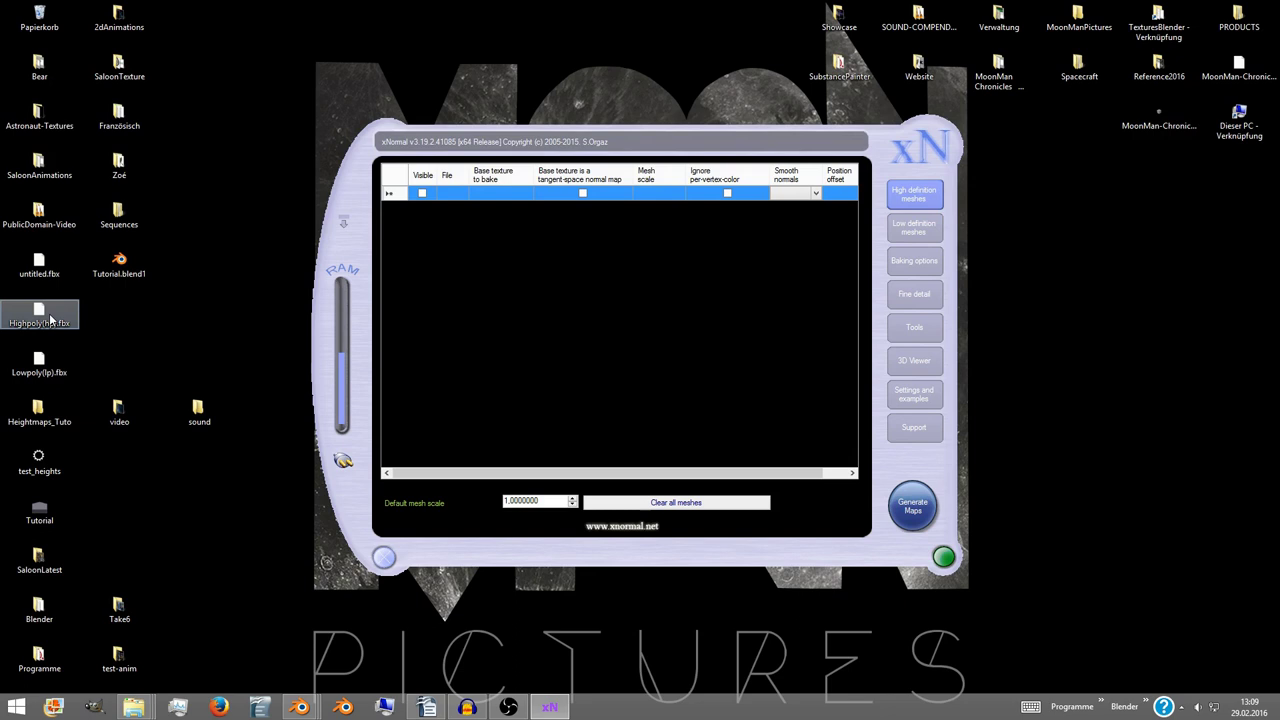
pyautogui.moveTo(50, 318); pyautogui.dragTo(344, 336)
pyautogui.moveTo(657, 296); pyautogui.dragTo(658, 298)
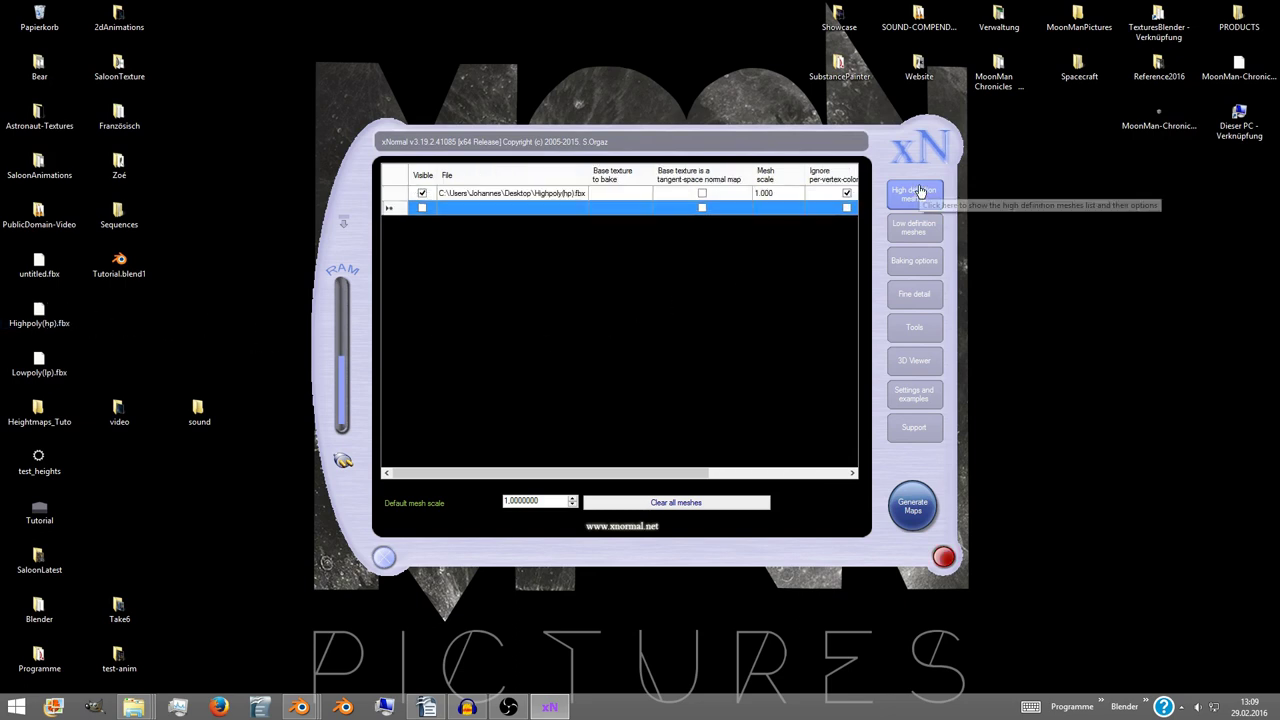
# - Load Lowpoly(lp).fbx into the low-definition mesh list
pyautogui.click(914, 228)
pyautogui.moveTo(39, 362); pyautogui.dragTo(475, 377)
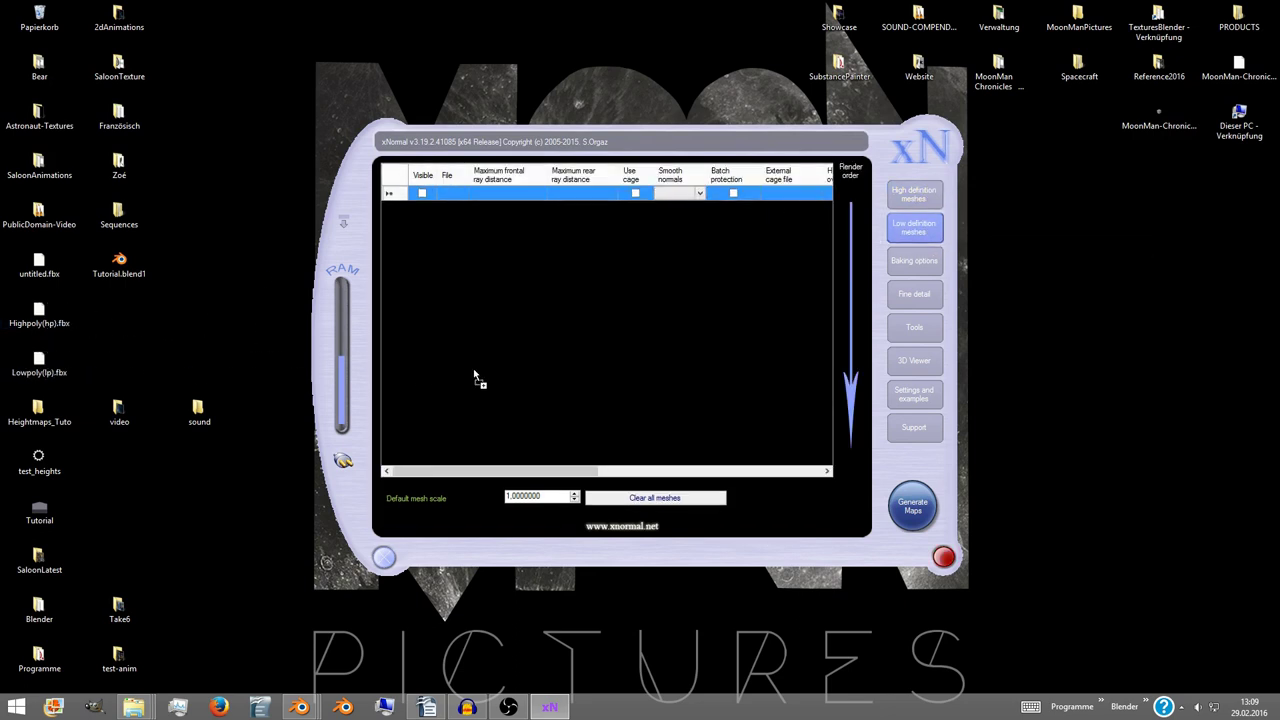
pyautogui.moveTo(608, 331); pyautogui.dragTo(609, 329)
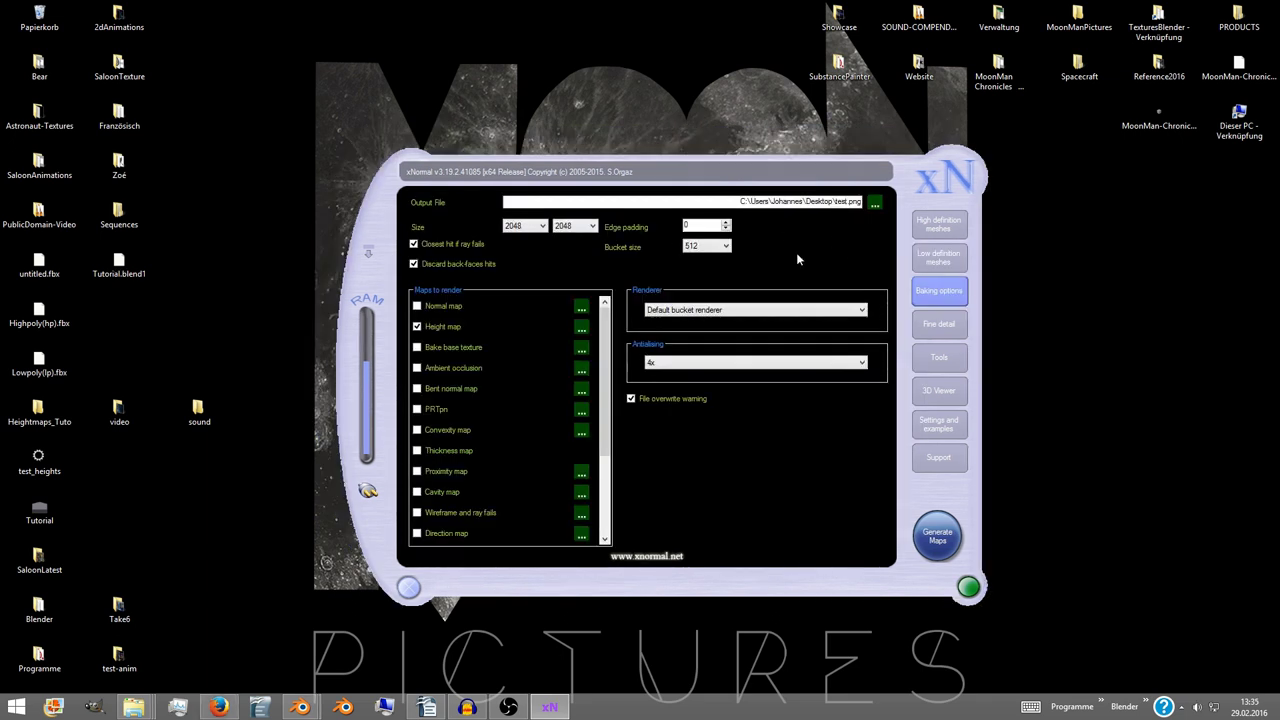
# - Keep the bake output at 2048×2048 with the Height map output enabled
pyautogui.click(527, 226)
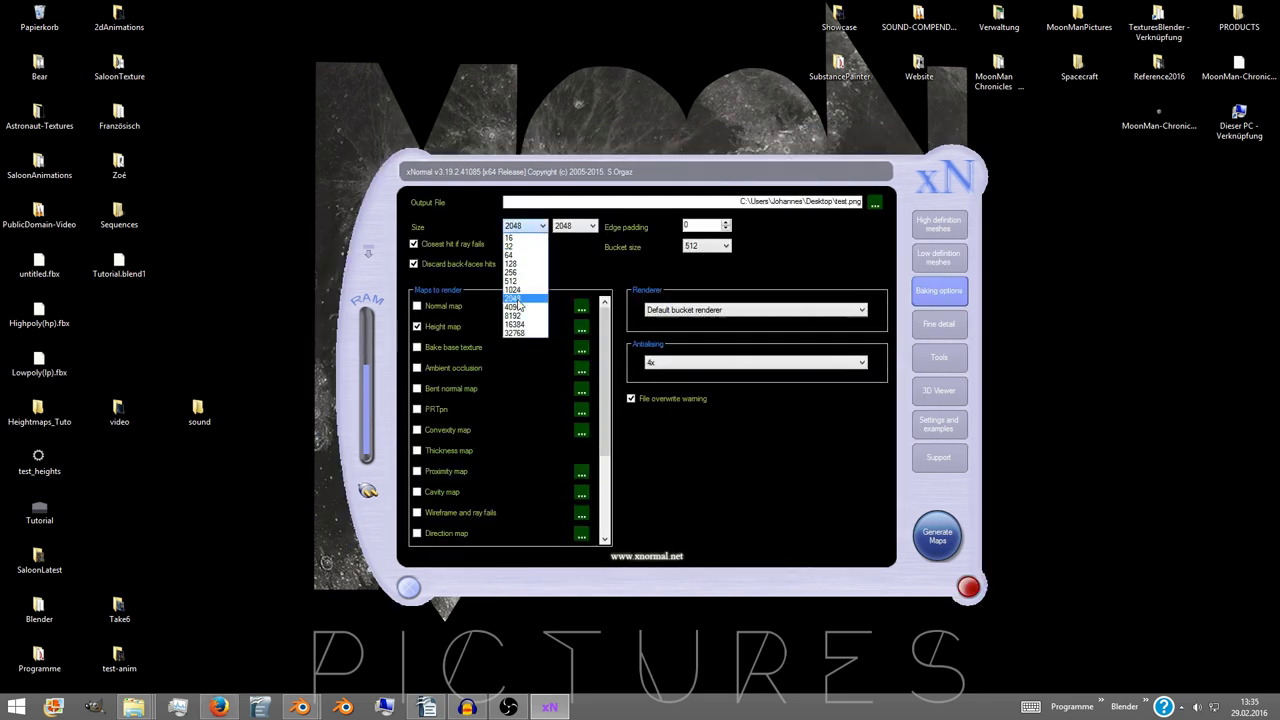
pyautogui.click(517, 301)
pyautogui.click(576, 226)
pyautogui.click(572, 304)
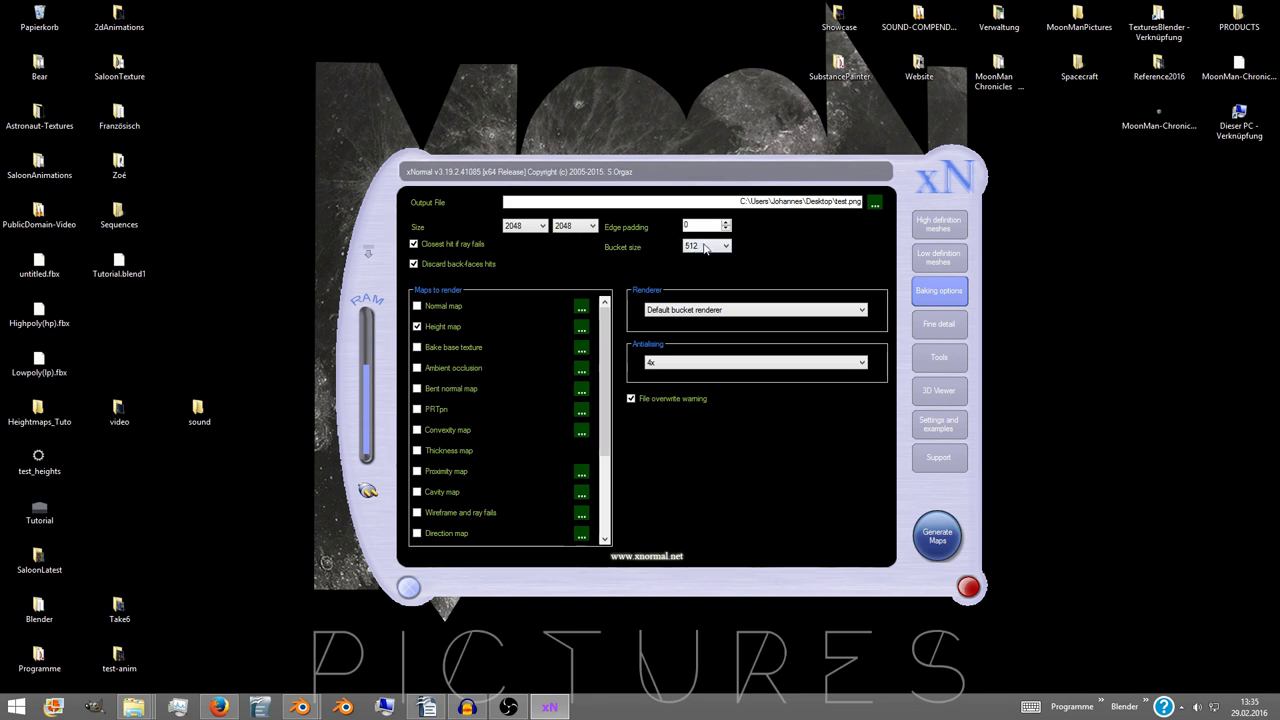
pyautogui.click(417, 328)
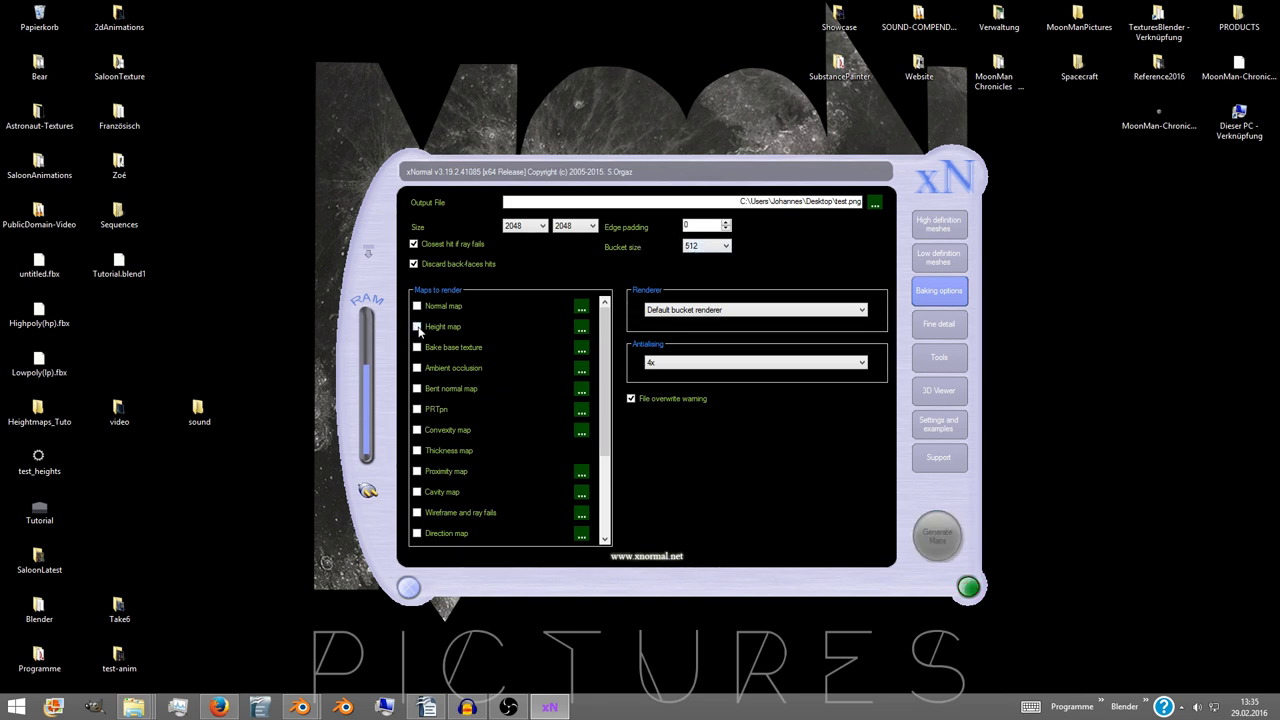
pyautogui.click(417, 328)
# - Keep bucket size 512, set antialiasing to 1x, and start generating the maps
pyautogui.click(726, 246)
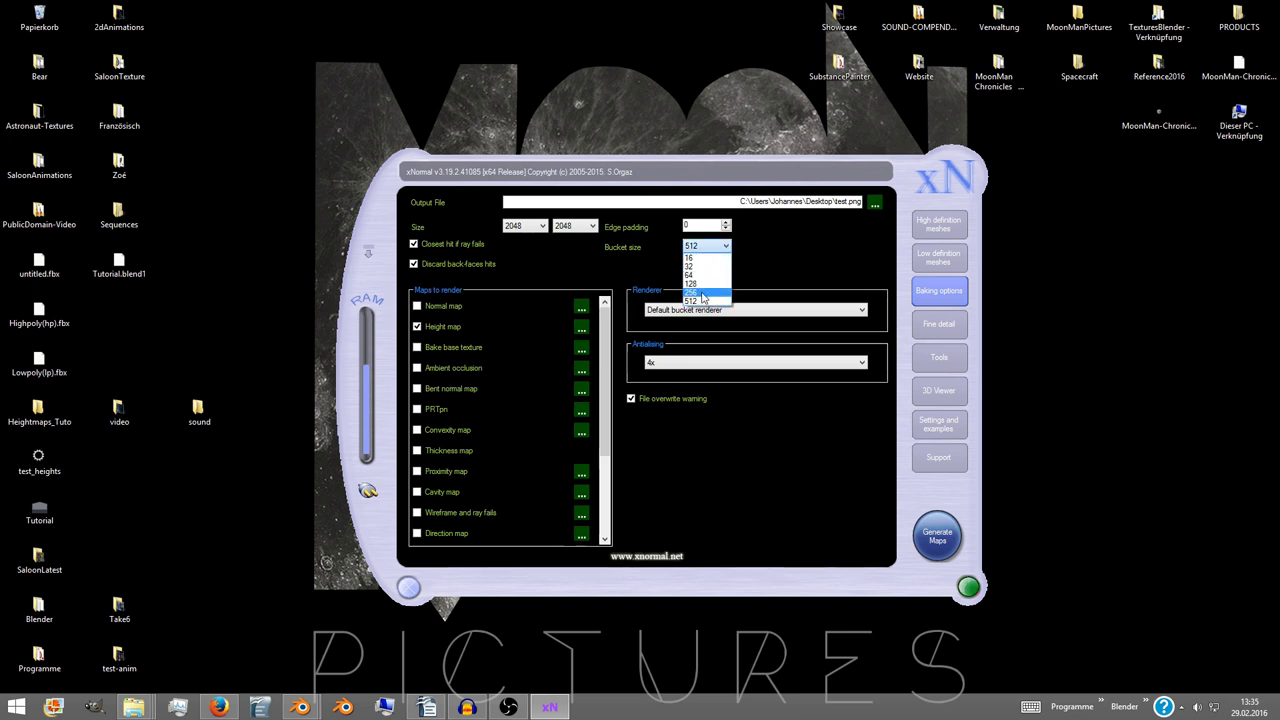
pyautogui.click(702, 301)
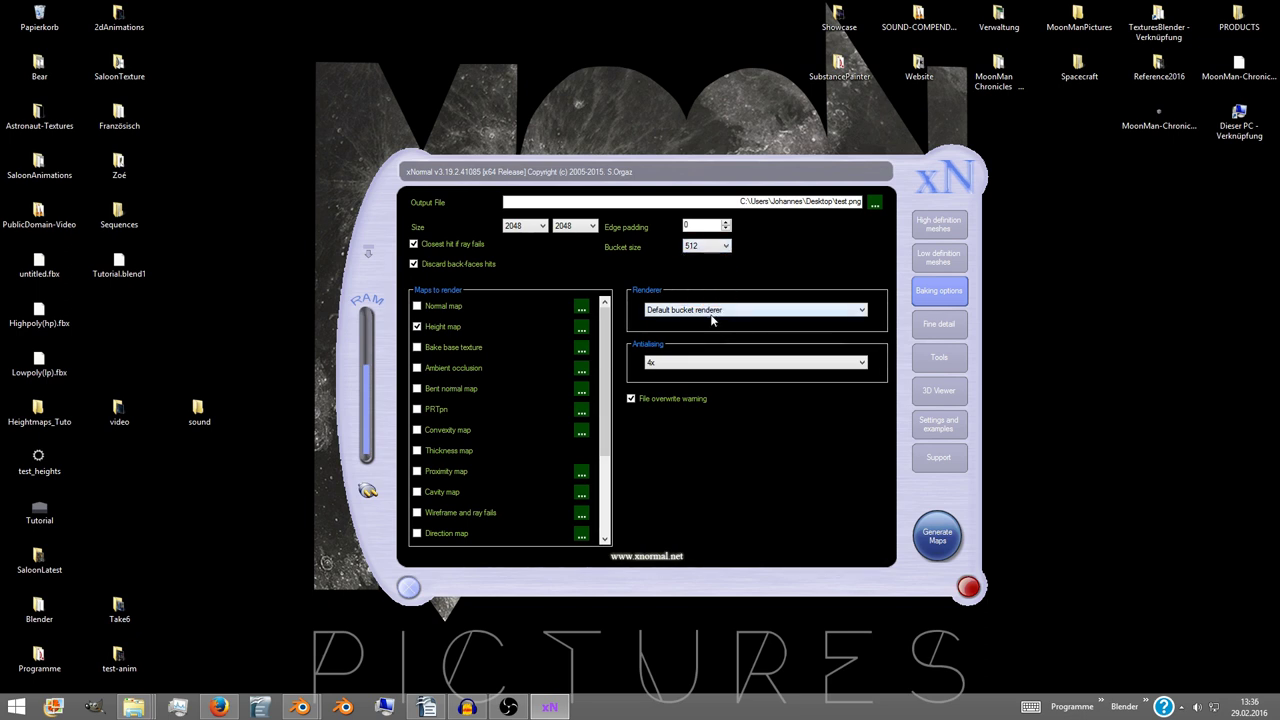
pyautogui.click(705, 362)
pyautogui.click(645, 393)
pyautogui.click(695, 311)
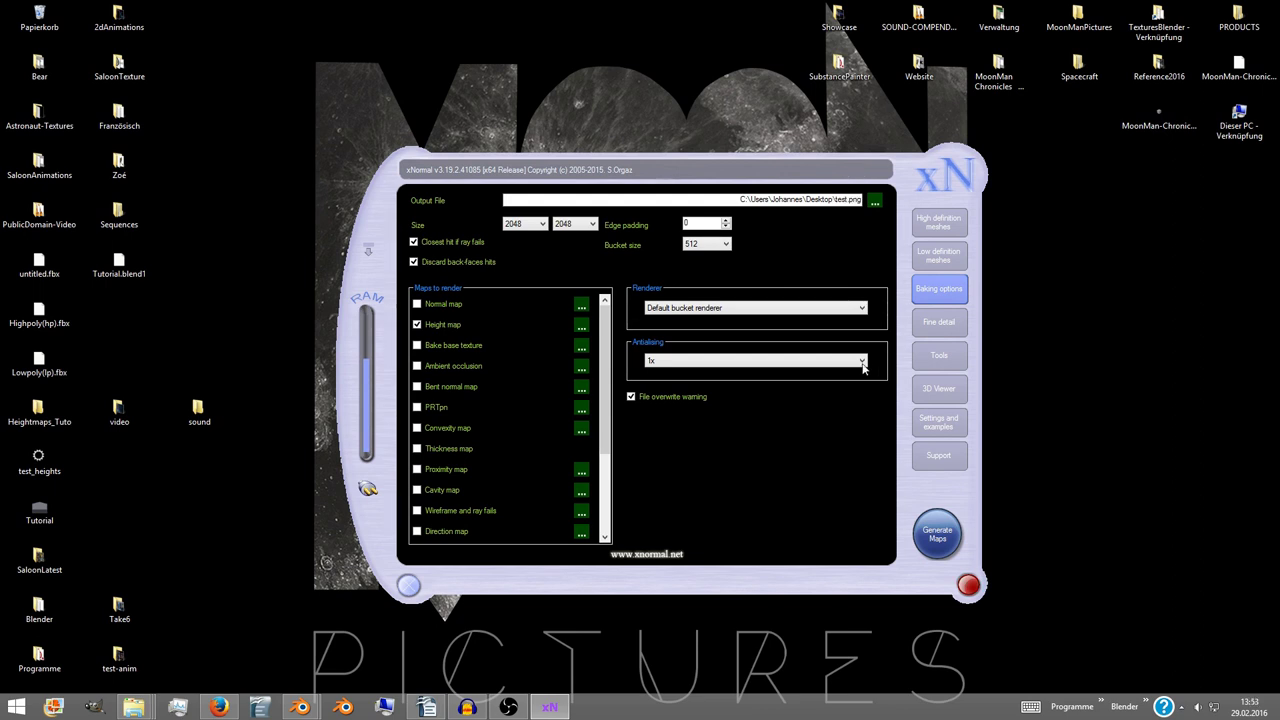
pyautogui.click(924, 528)
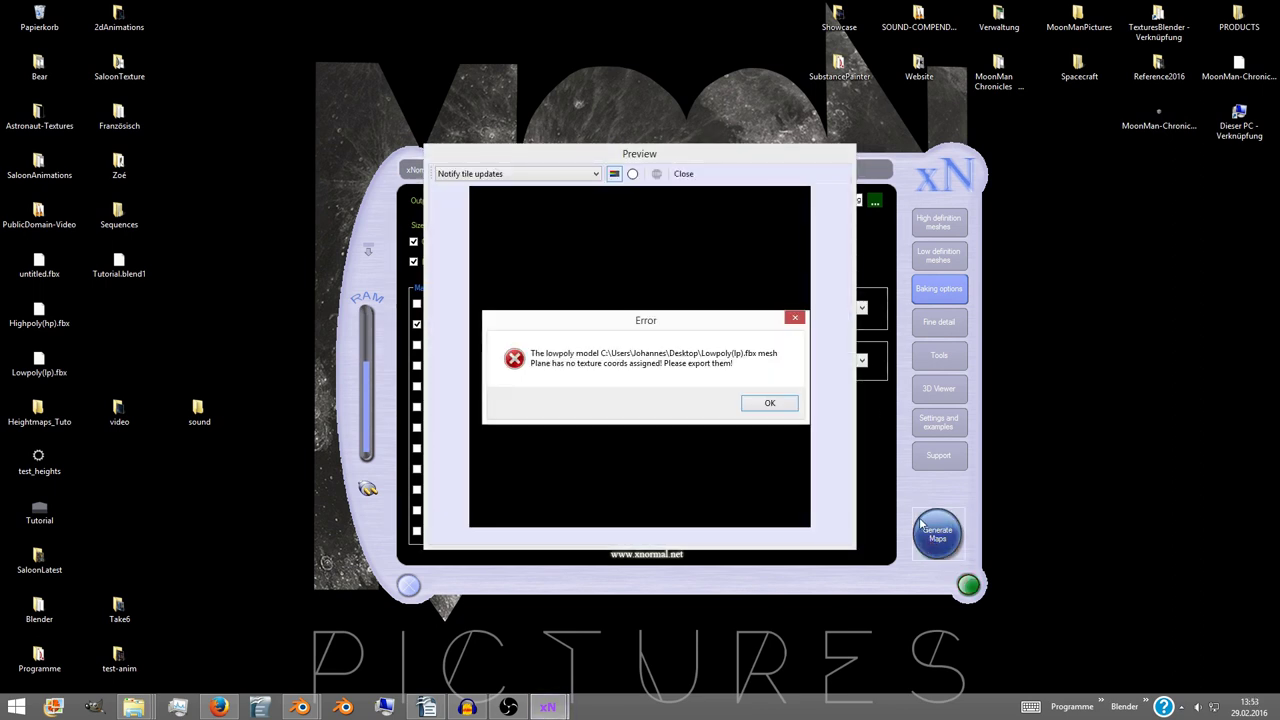
# - Dismiss the texture-coordinates error and give the plane a new material with a new texture
pyautogui.click(765, 404)
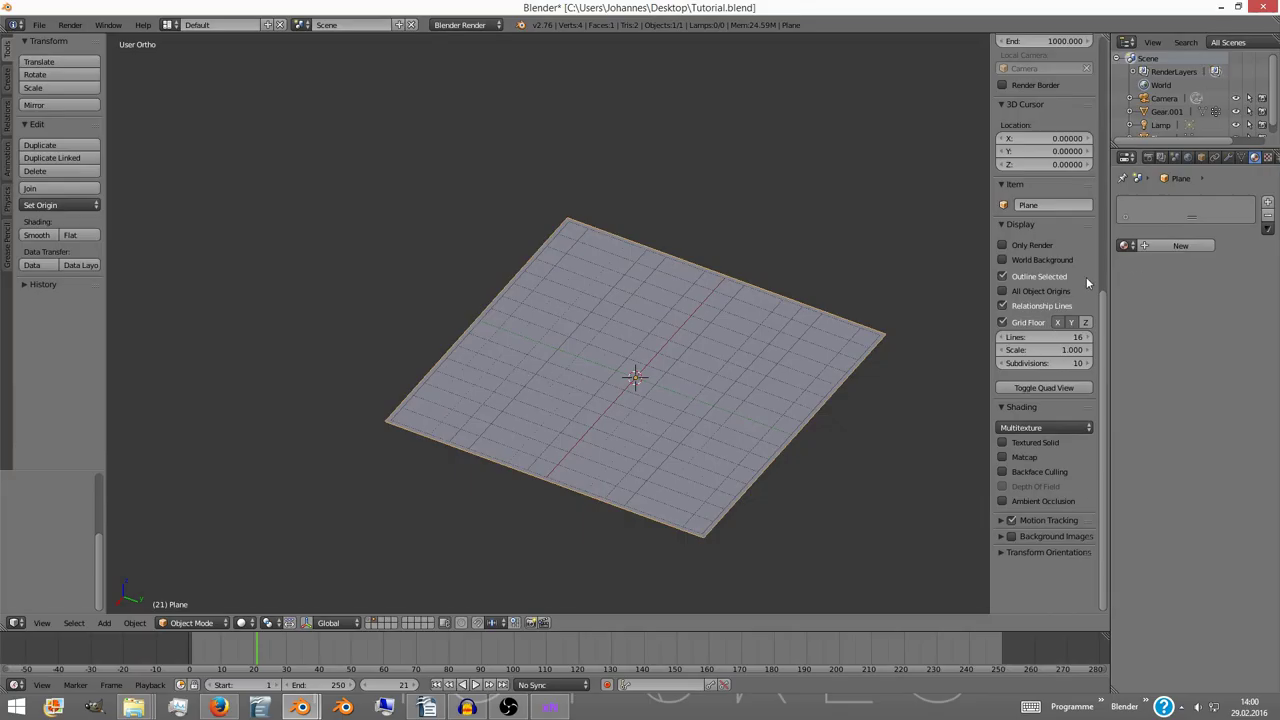
pyautogui.click(1164, 246)
pyautogui.click(1266, 158)
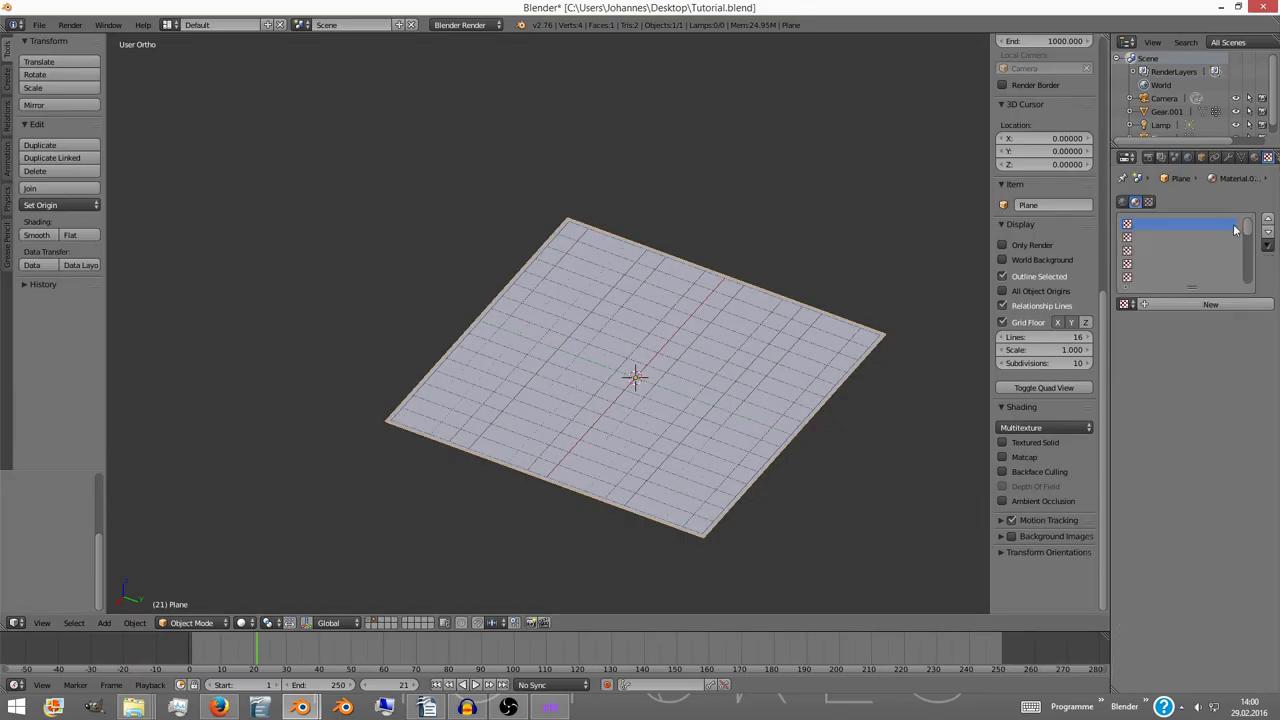
pyautogui.click(1188, 303)
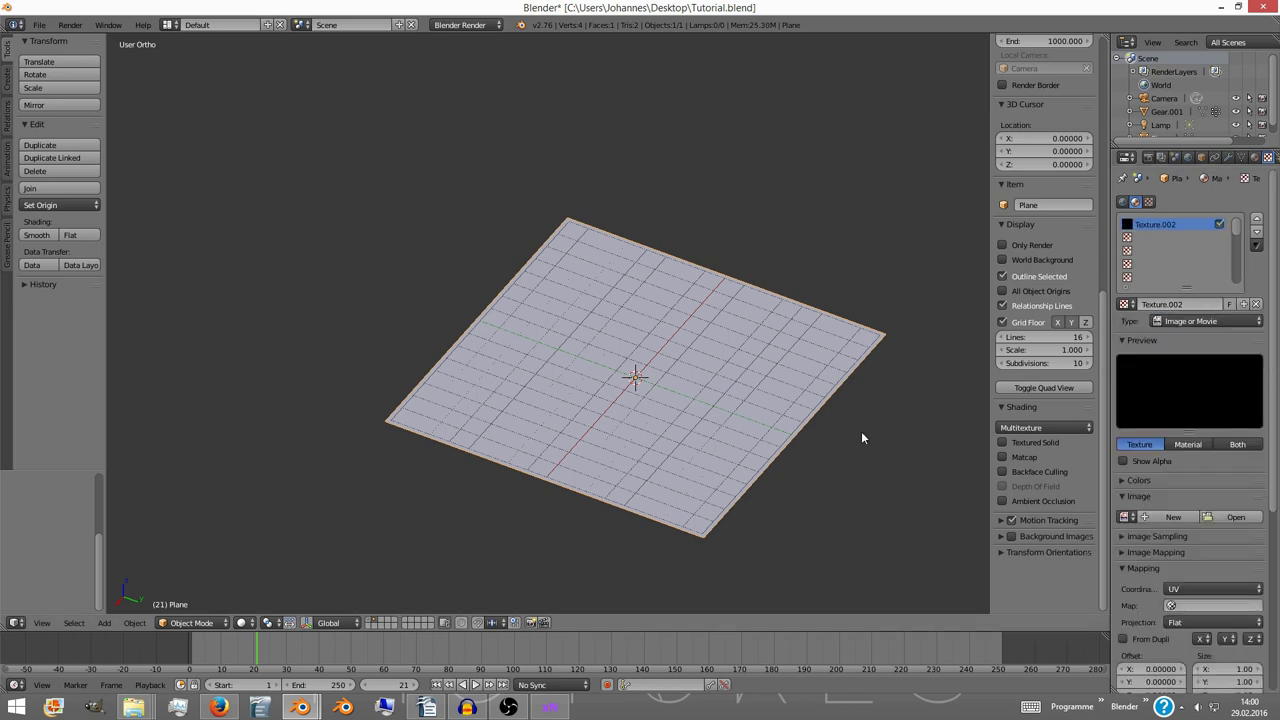
# - Re-export the plane as FBX, overwriting Lowpoly(lp).fbx on the Desktop
pyautogui.click(39, 25)
pyautogui.moveTo(70, 279)
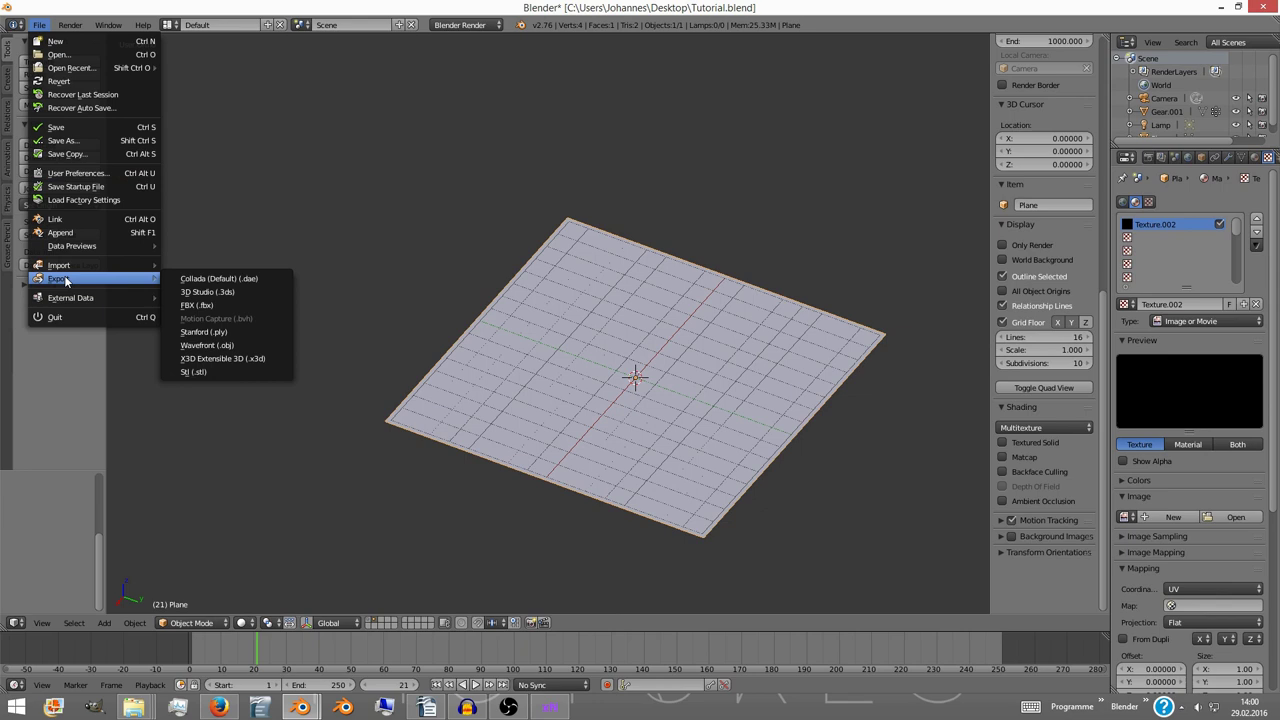
pyautogui.click(209, 306)
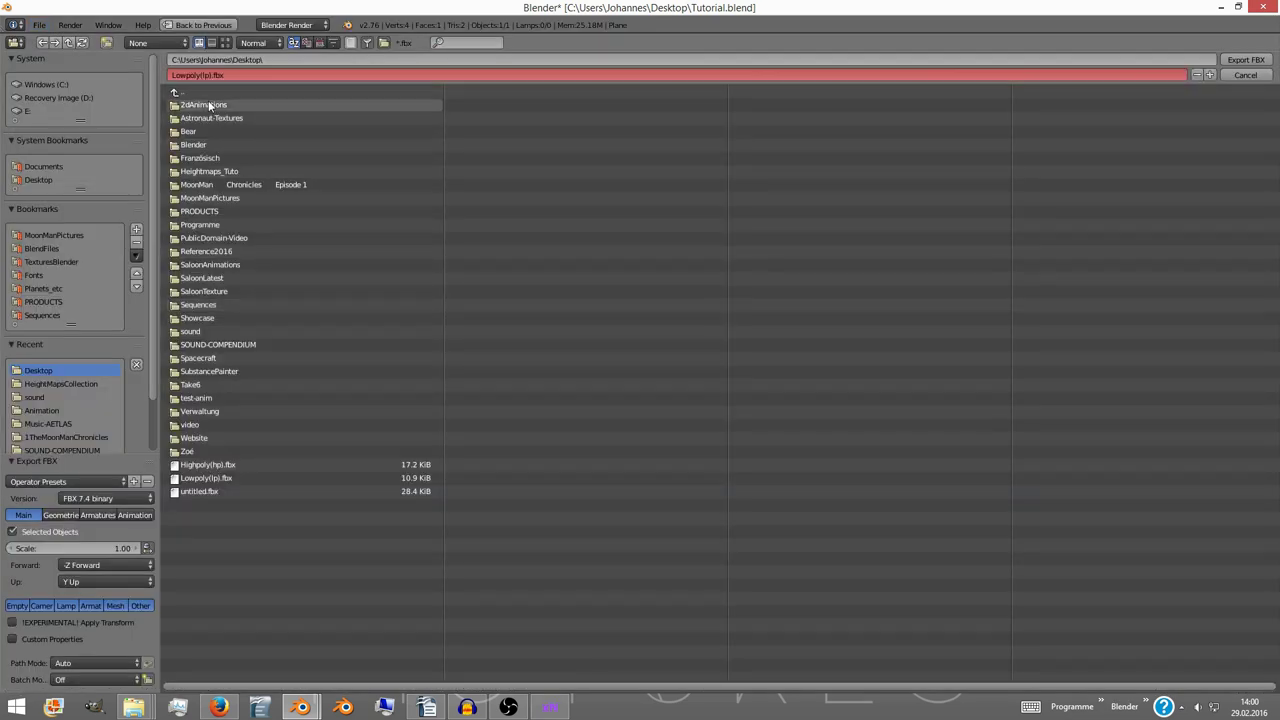
pyautogui.click(196, 479)
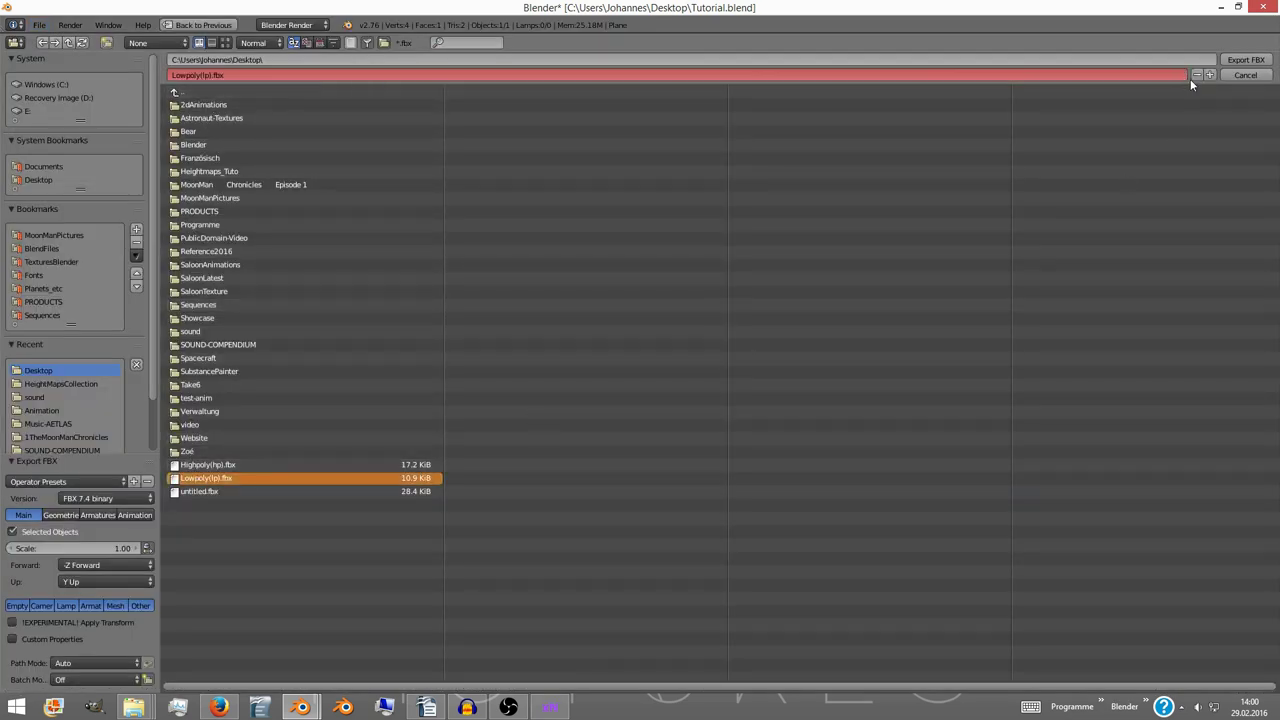
pyautogui.click(1246, 60)
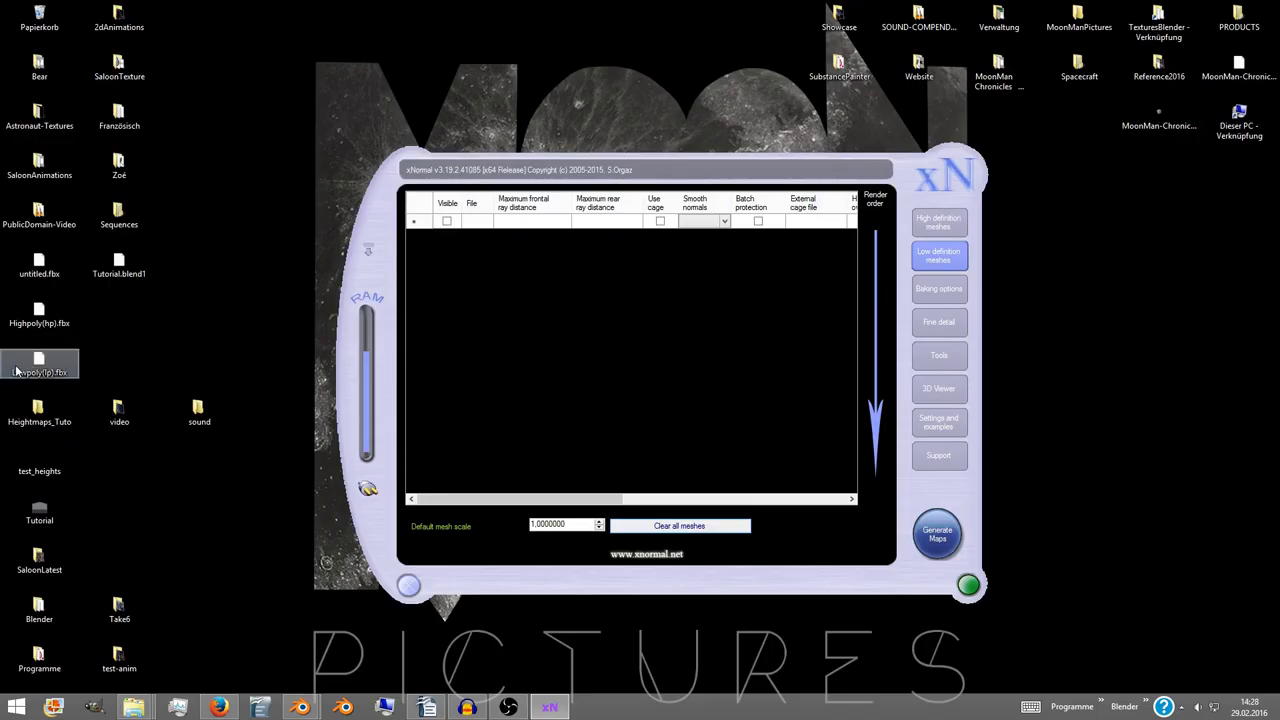
# - Reload Lowpoly(lp).fbx and bake the height map, overwriting test_heights.png
pyautogui.moveTo(39, 365); pyautogui.dragTo(669, 318)
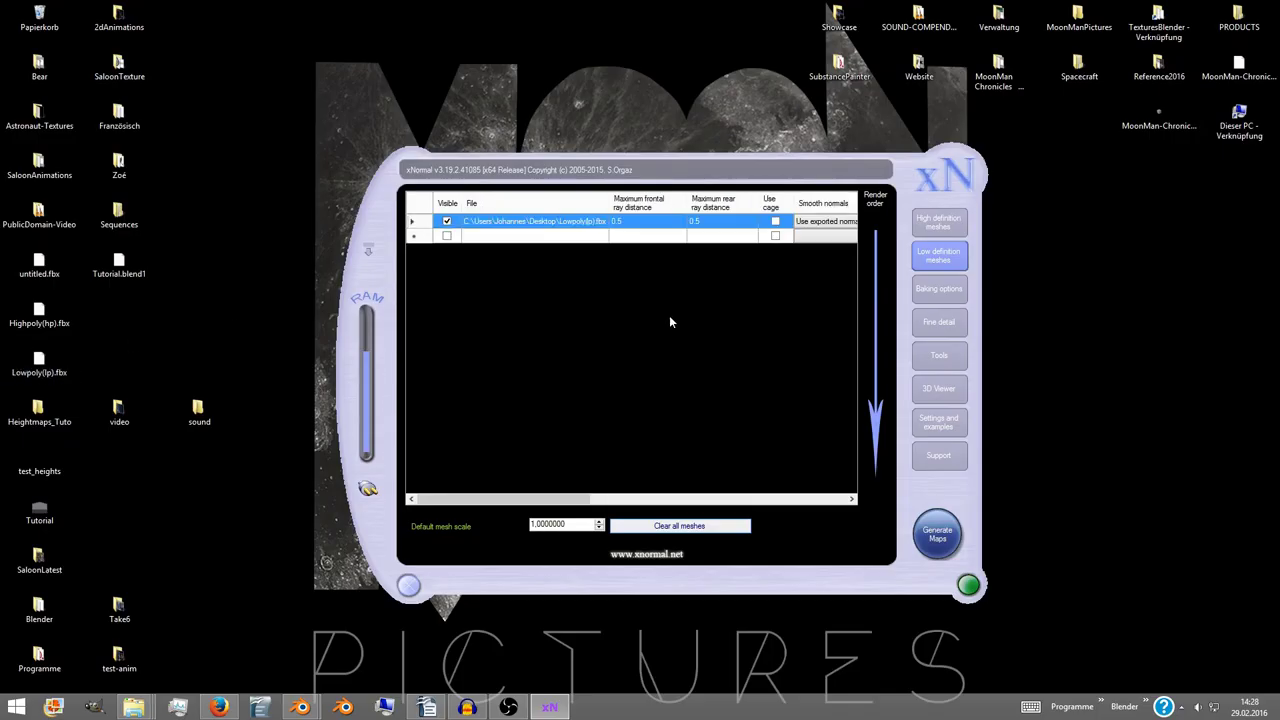
pyautogui.click(939, 223)
pyautogui.click(937, 535)
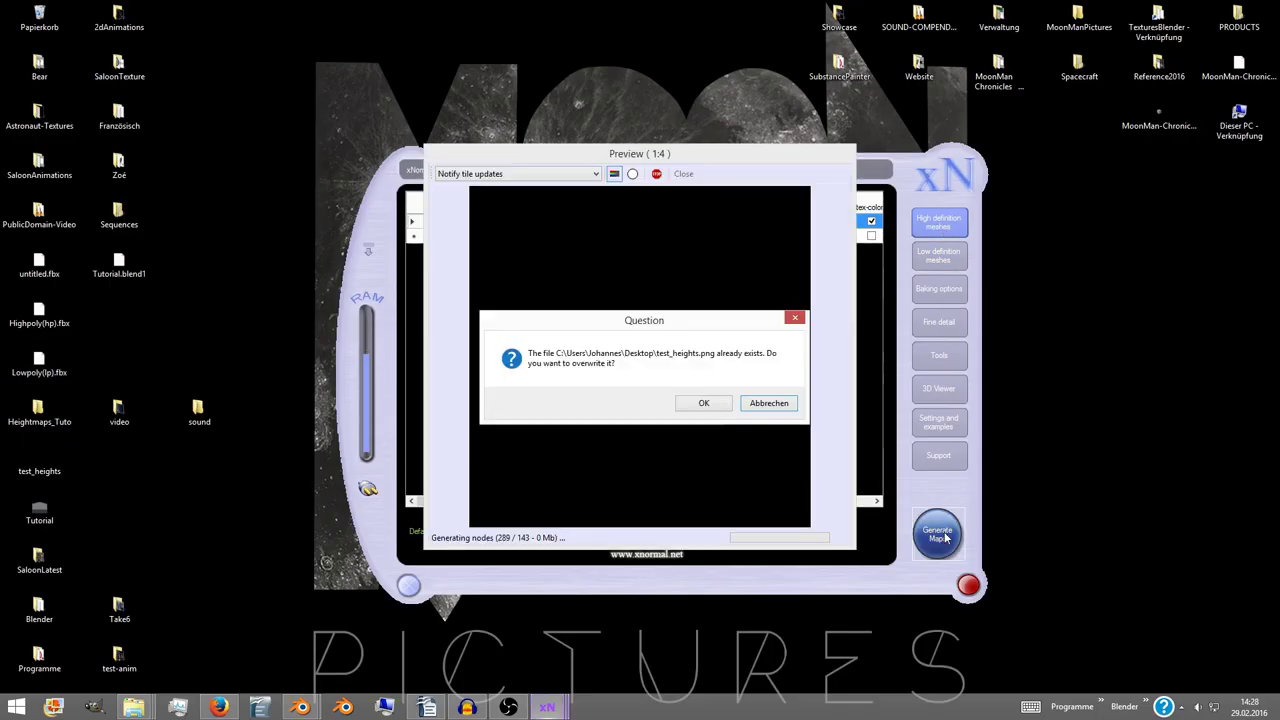
pyautogui.click(705, 403)
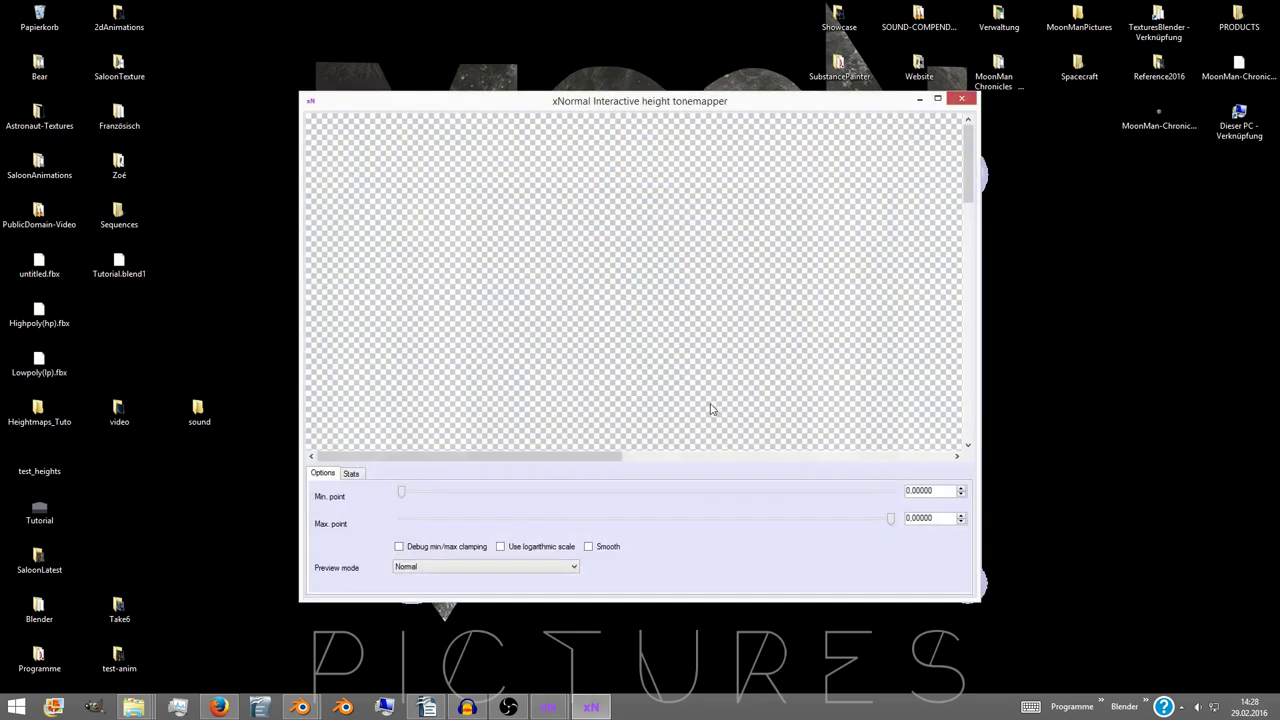
# - Close the height tonemapper and bake preview windows
pyautogui.moveTo(600, 459); pyautogui.dragTo(652, 460)
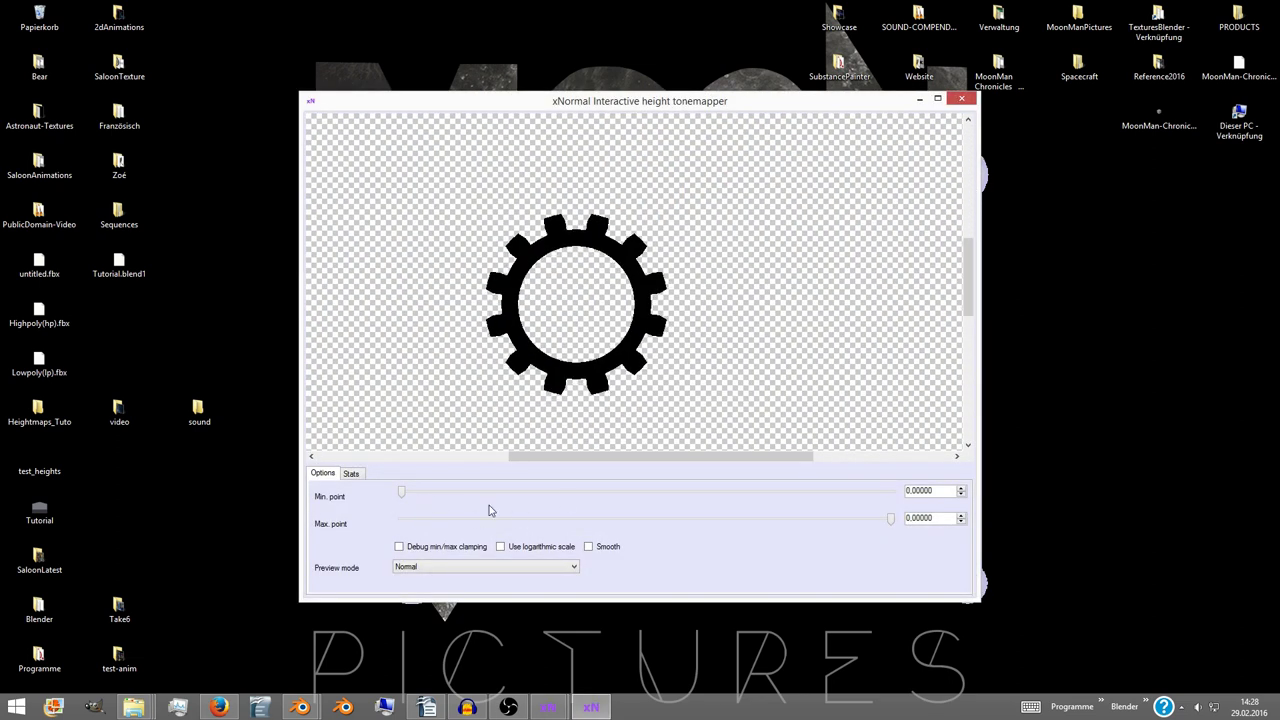
pyautogui.click(960, 99)
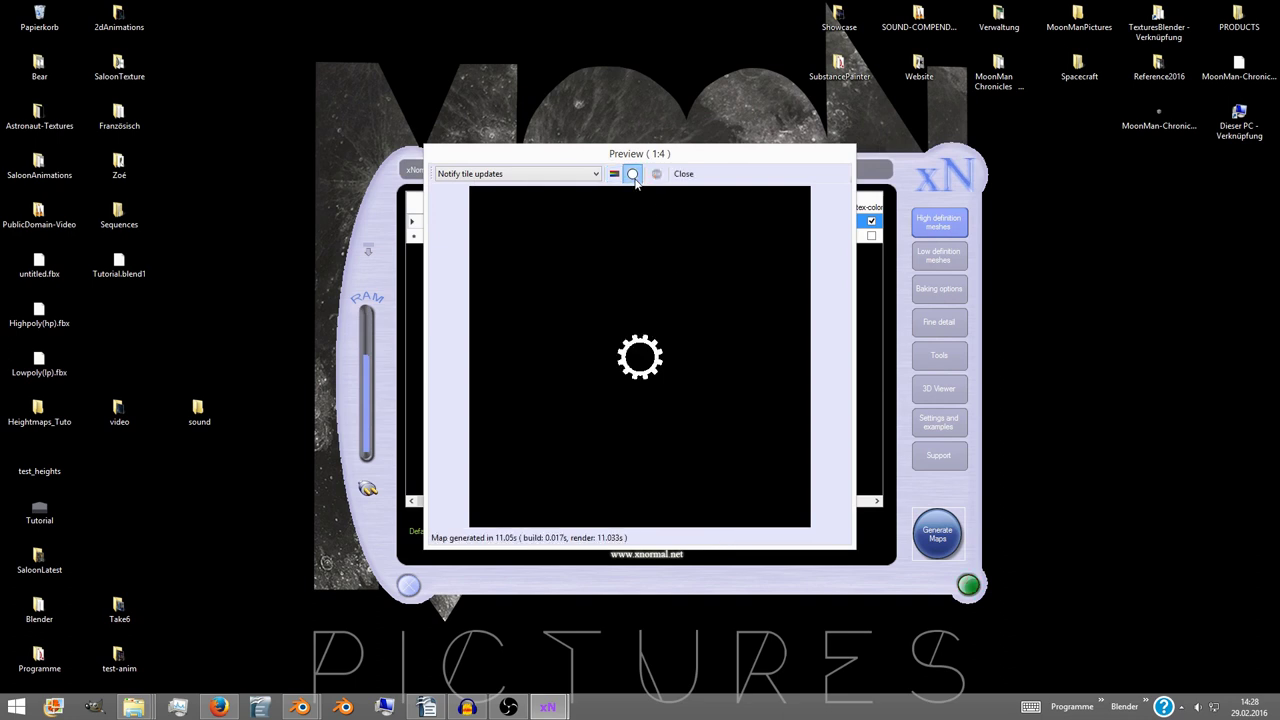
pyautogui.click(683, 174)
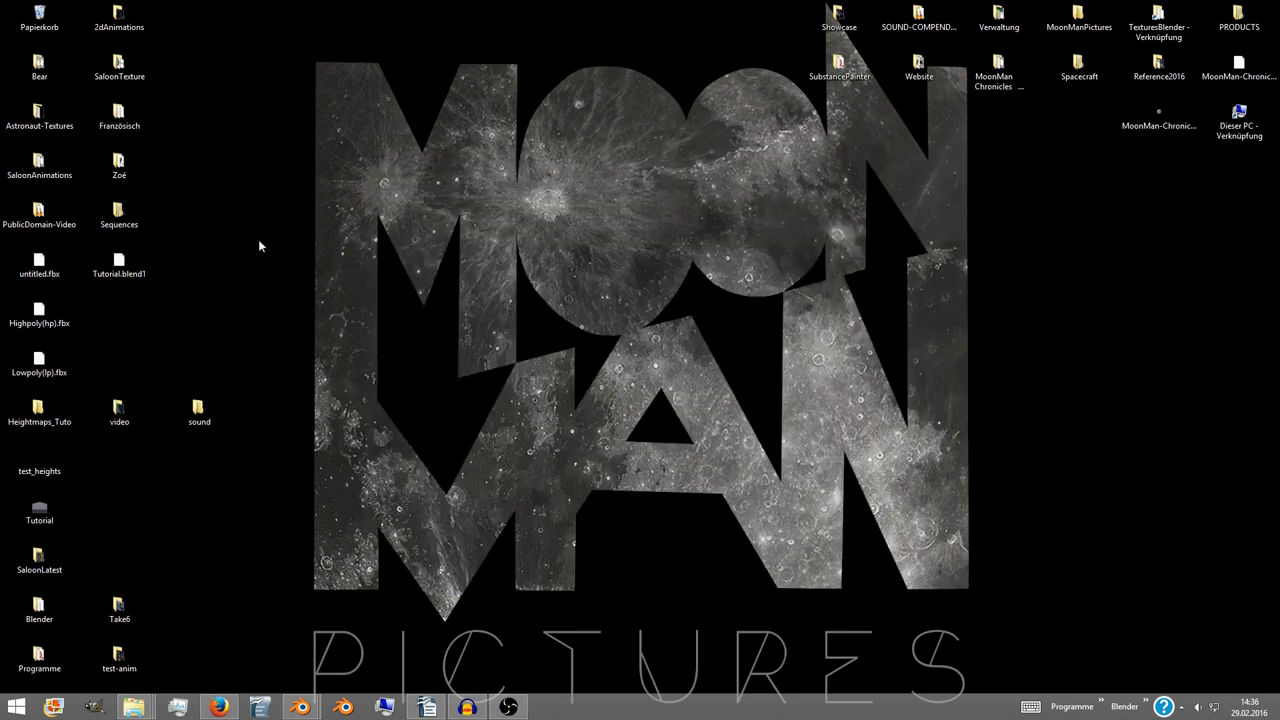
# - View the baked test_heights gear height map in Photo Gallery, then close it
pyautogui.doubleClick(52, 478)
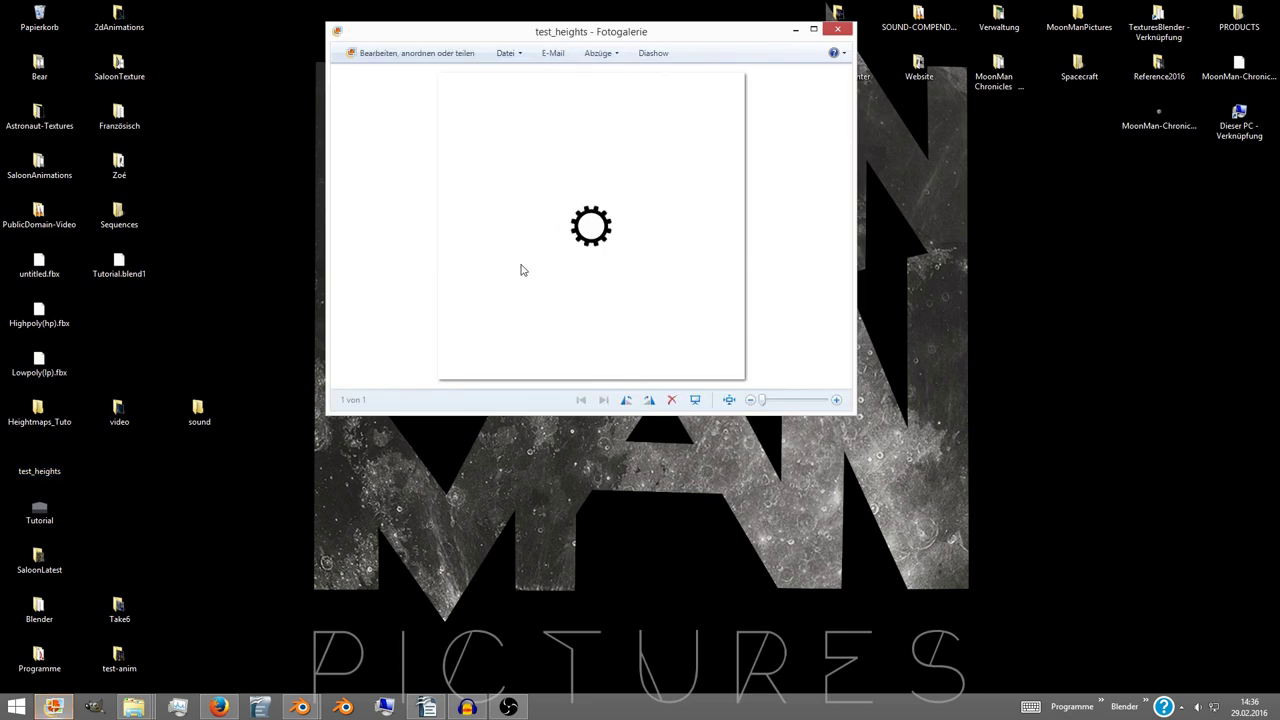
pyautogui.scroll(3, 590, 232)
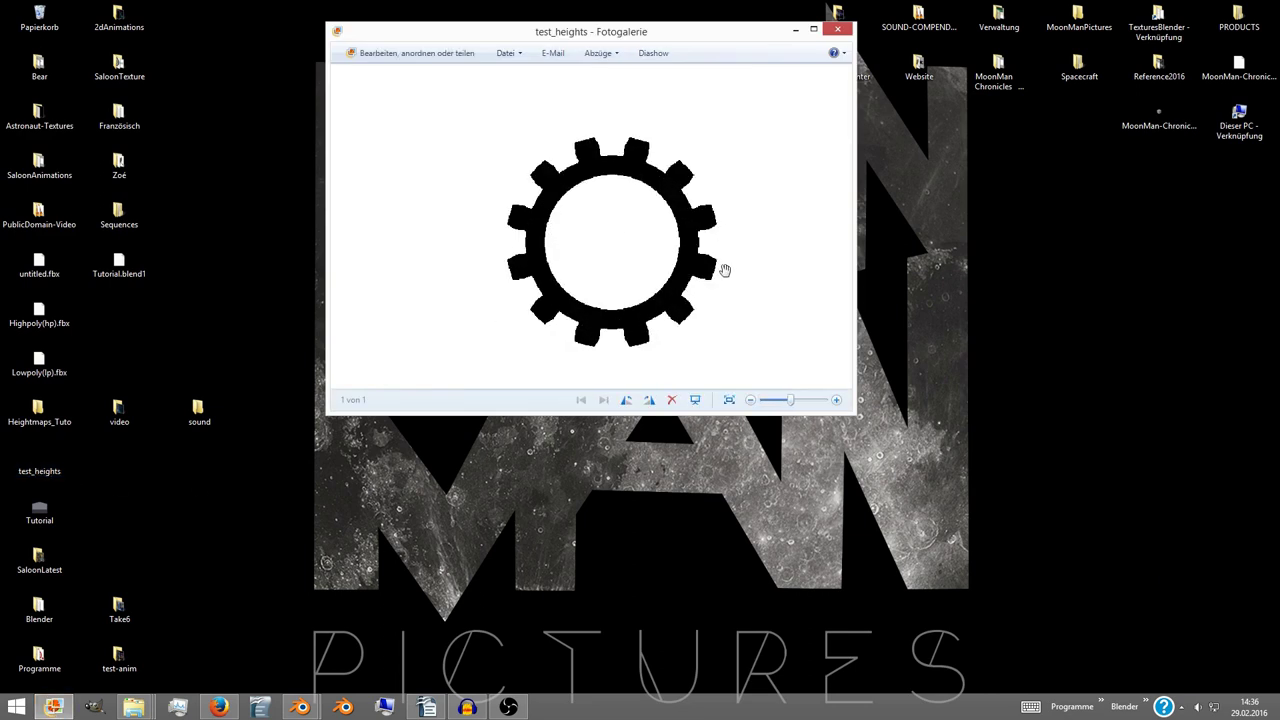
pyautogui.scroll(-3, 601, 183)
pyautogui.click(838, 29)
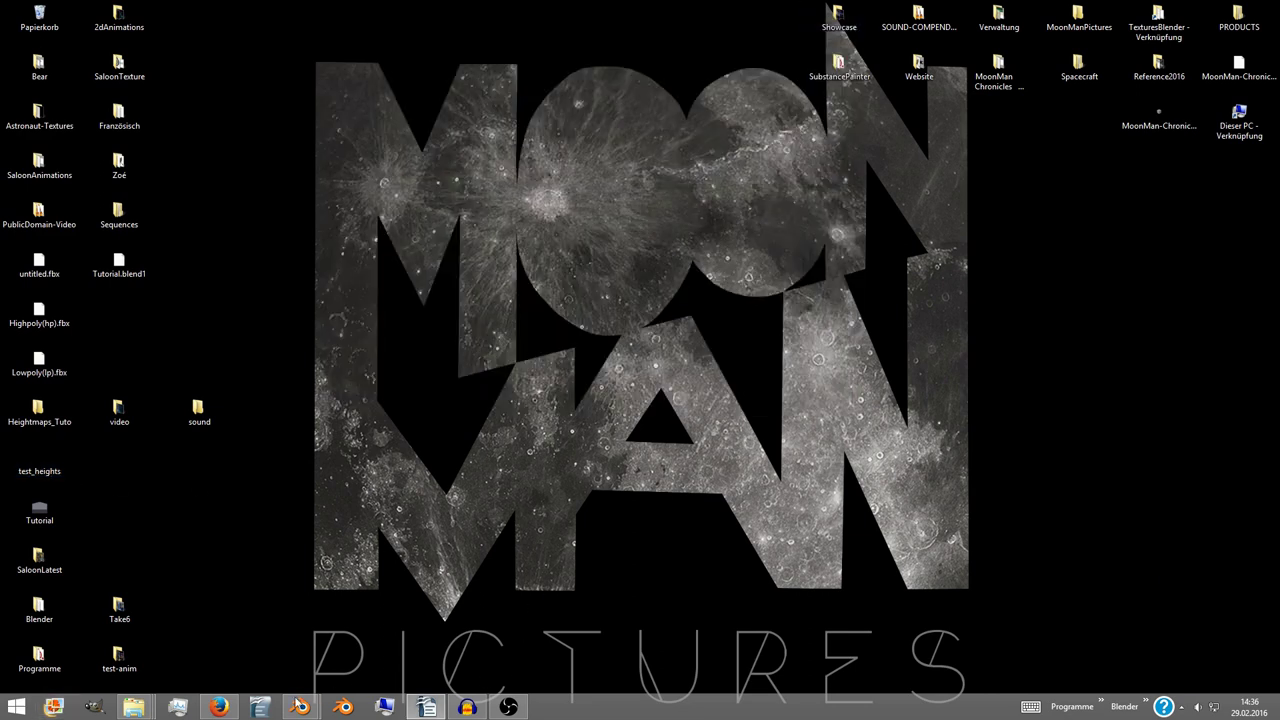
# - Give the gear a Multiresolution modifier subdivided to level 5
pyautogui.moveTo(300, 707)
pyautogui.click(386, 630)
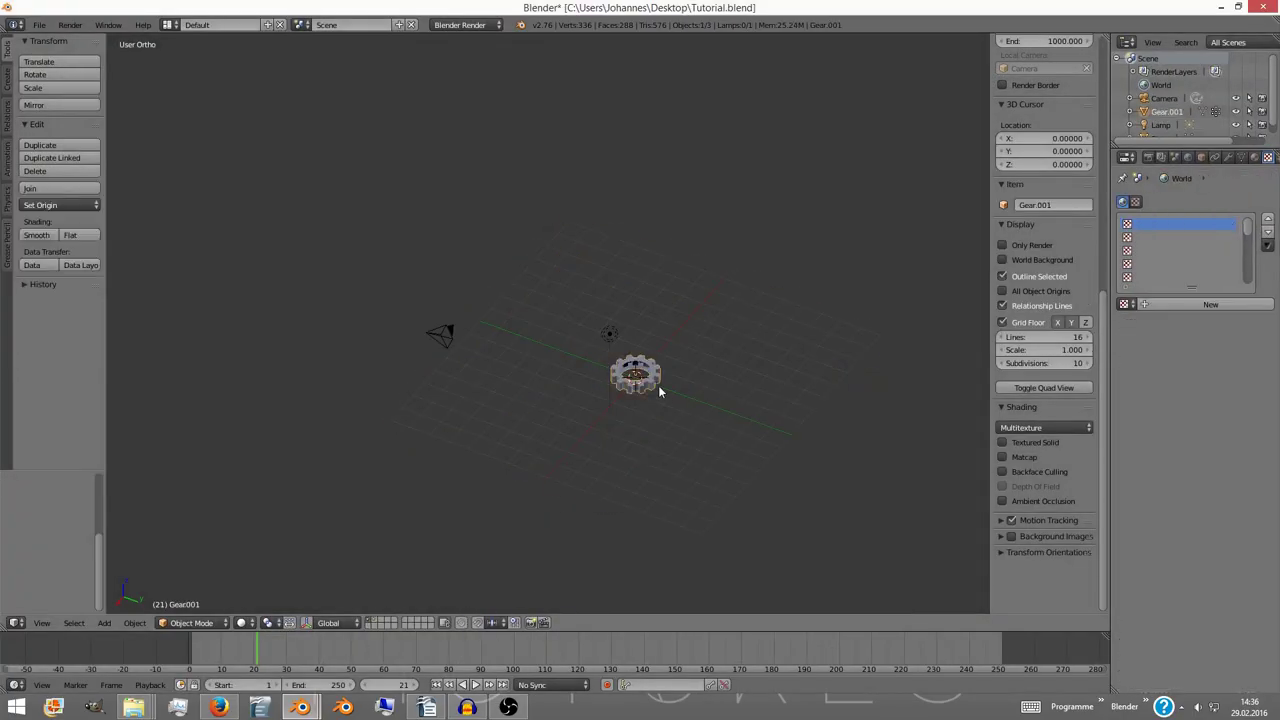
pyautogui.click(1174, 202)
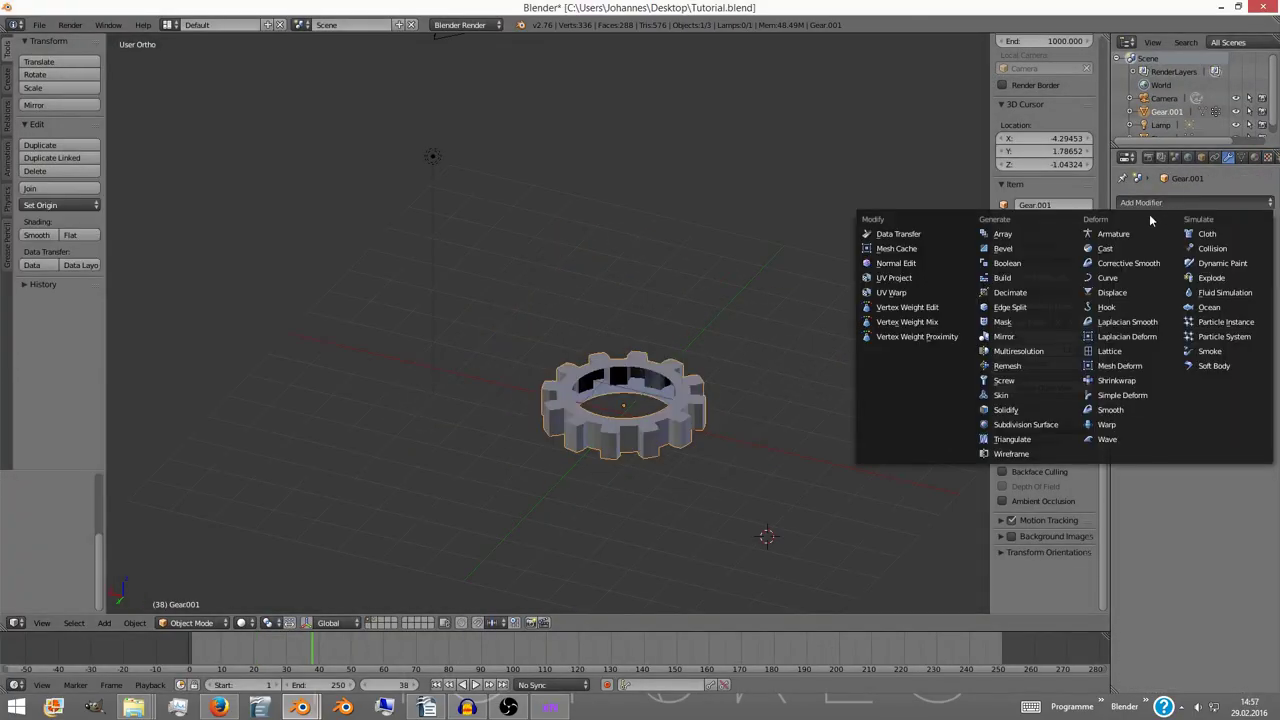
pyautogui.click(1030, 353)
pyautogui.click(1230, 280)
pyautogui.click(1230, 280)
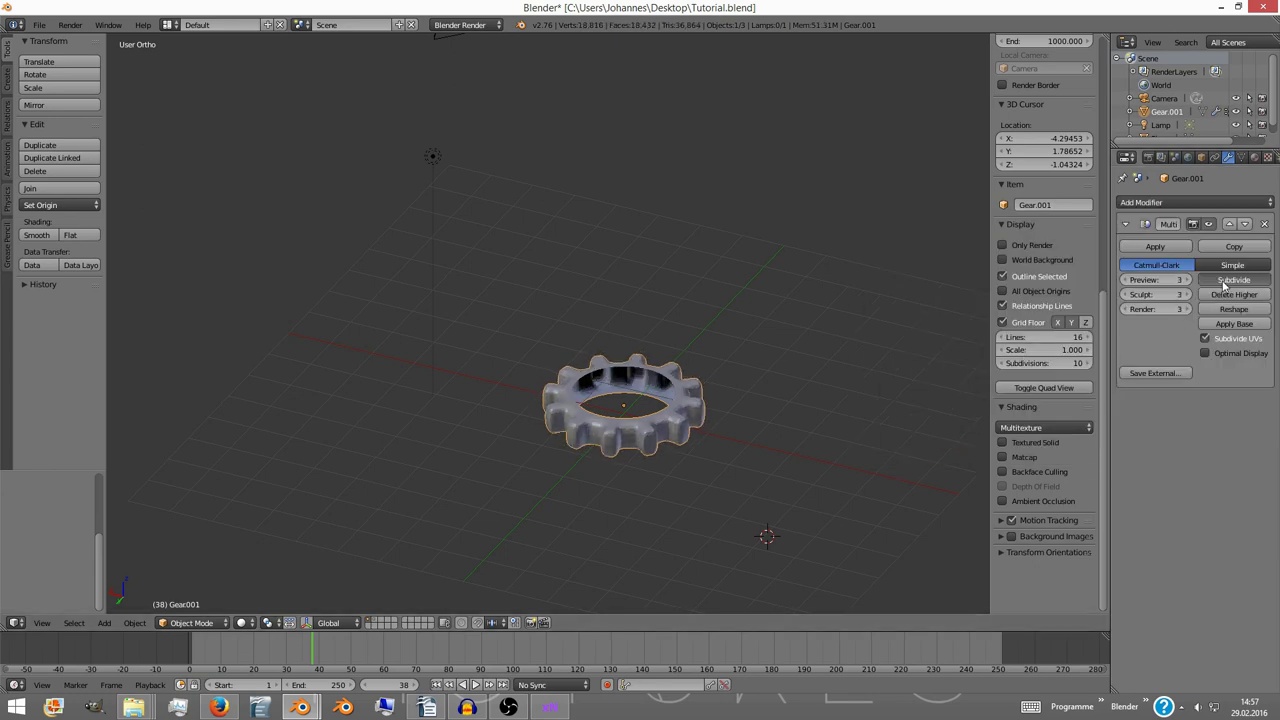
pyautogui.click(1228, 281)
pyautogui.click(1225, 283)
pyautogui.click(1225, 284)
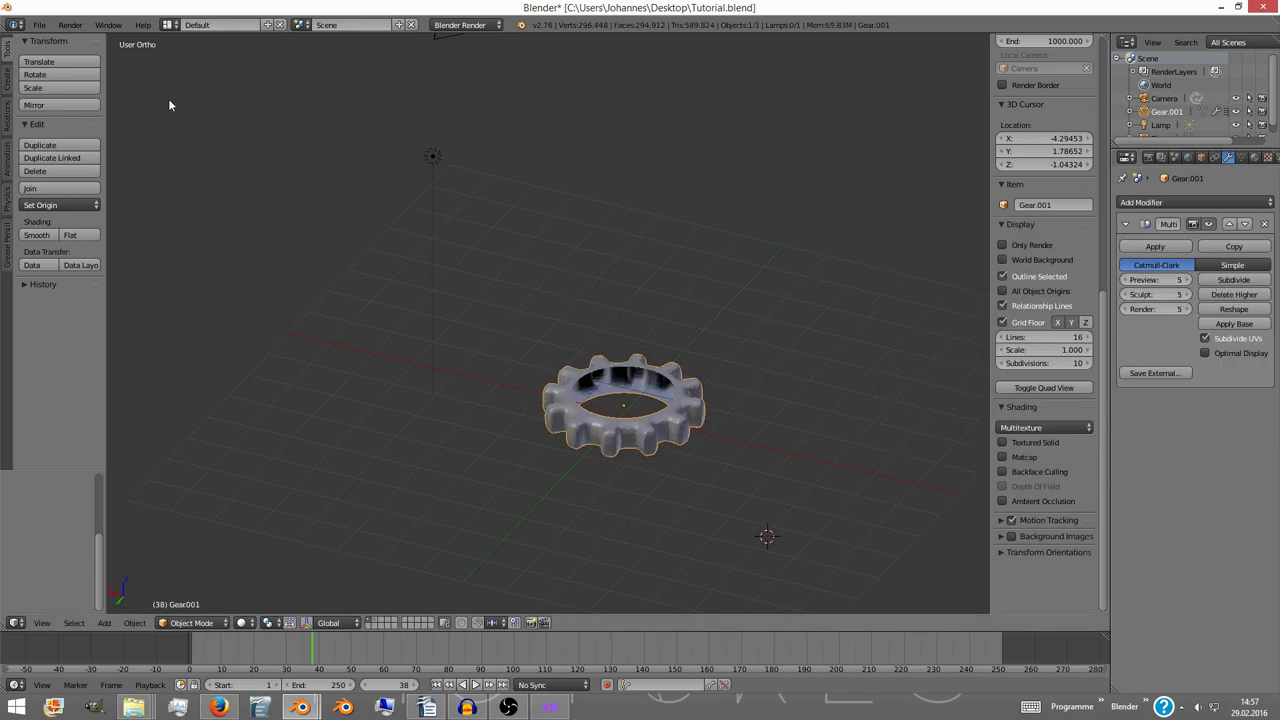
# - Export the gear as FBX to Highpoly(hp).fbx
pyautogui.click(39, 24)
pyautogui.moveTo(60, 272)
pyautogui.click(210, 304)
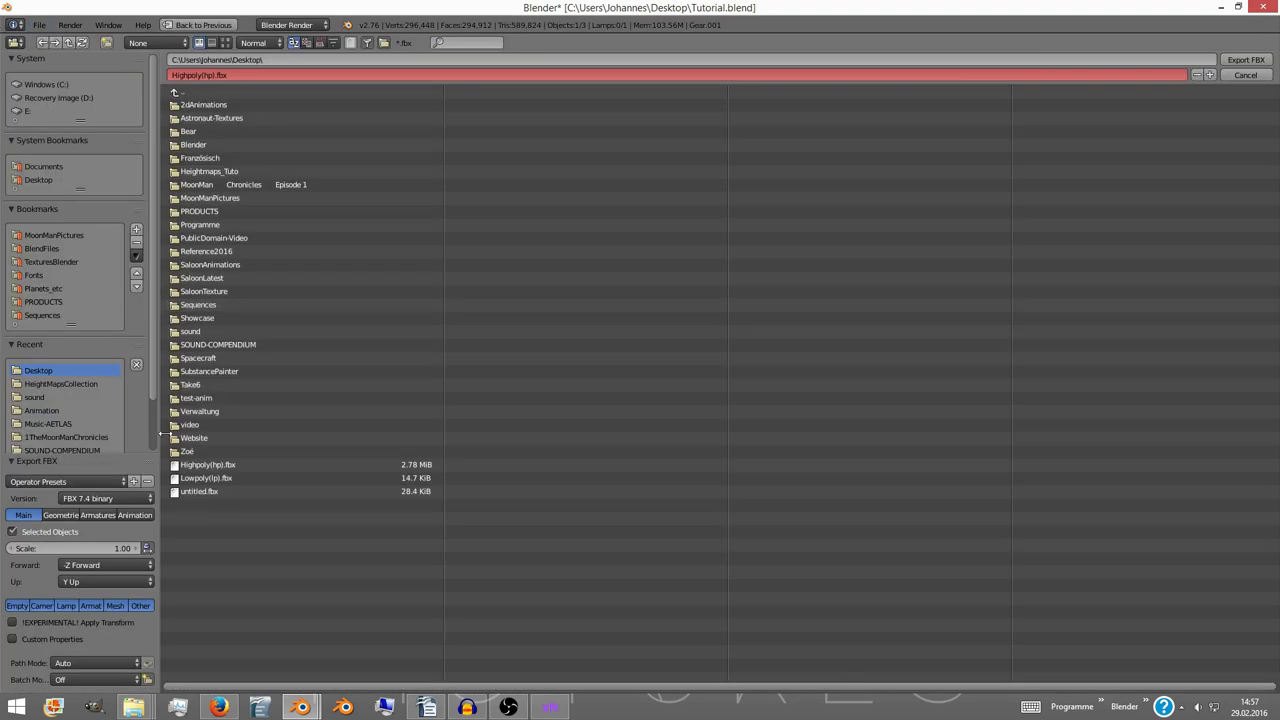
pyautogui.click(260, 465)
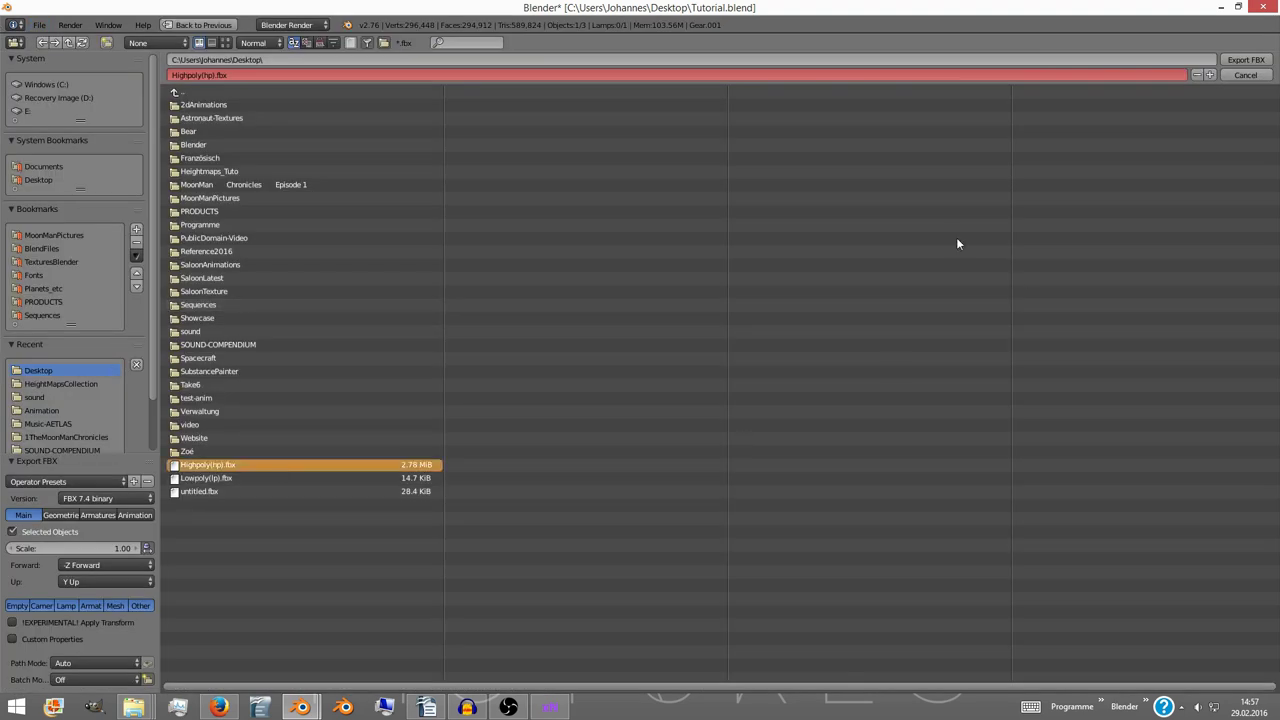
pyautogui.click(1233, 56)
# - Isolate the gear in local view and inspect its smoothed mesh in Edit Mode
pyautogui.moveTo(531, 166); pyautogui.dragTo(755, 292, button='middle')
pyautogui.press('KP_Divide')
pyautogui.press('Tab')
pyautogui.scroll(5, 662, 474)
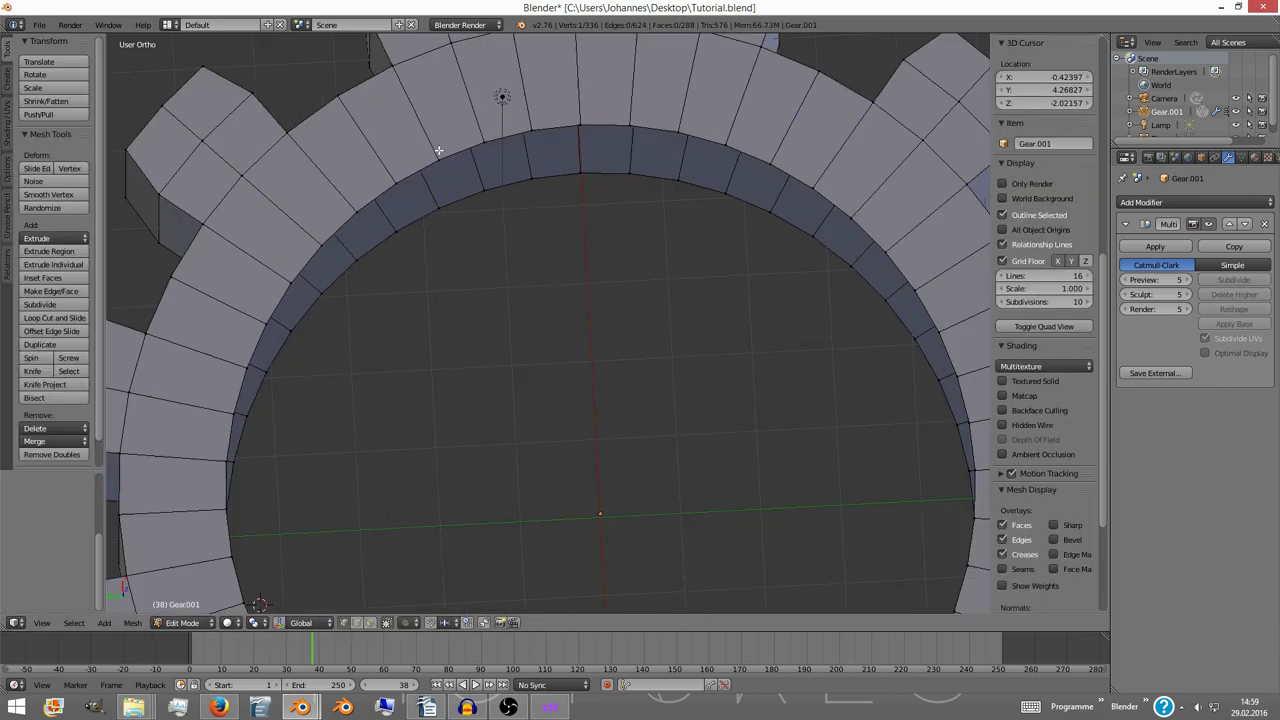
pyautogui.moveTo(576, 228); pyautogui.dragTo(490, 240, button='middle')
pyautogui.scroll(-5, 557, 309)
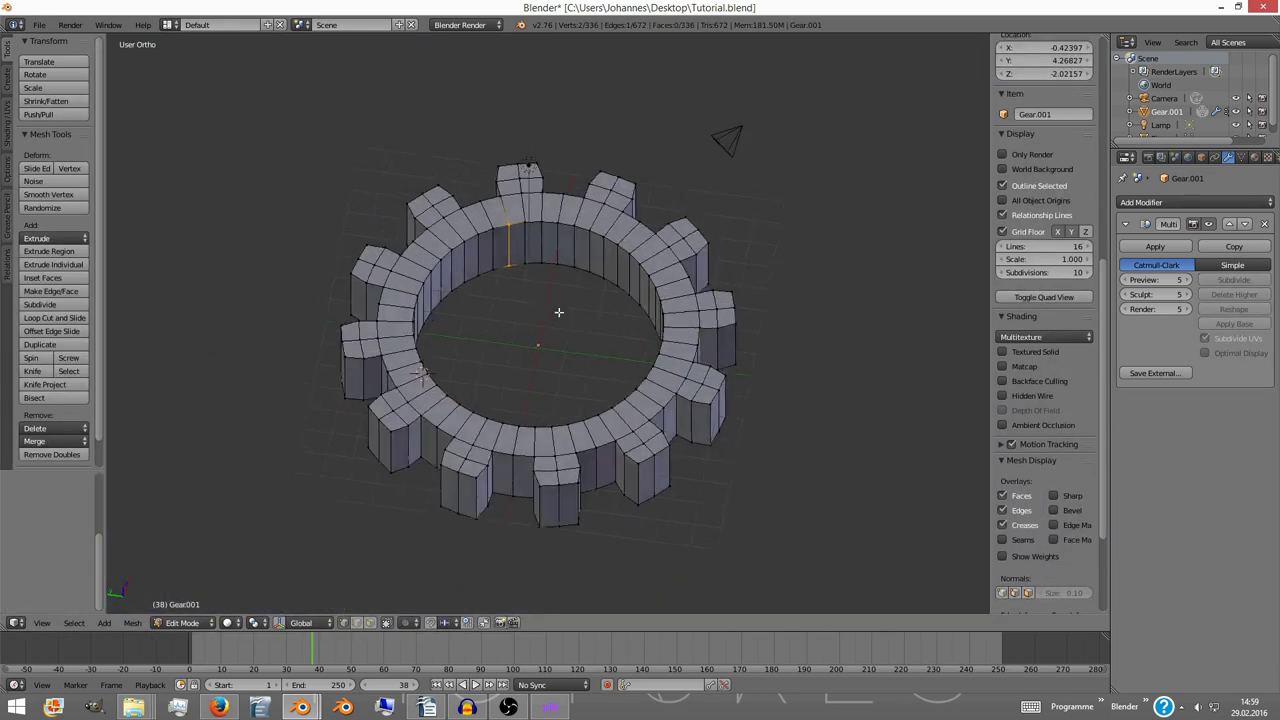
pyautogui.press('Tab')
# - Save the Tutorial blend file and re-export the gear, overwriting Highpoly(hp).fbx
pyautogui.hotkey('ctrl', 's')
pyautogui.click(39, 24)
pyautogui.moveTo(65, 266)
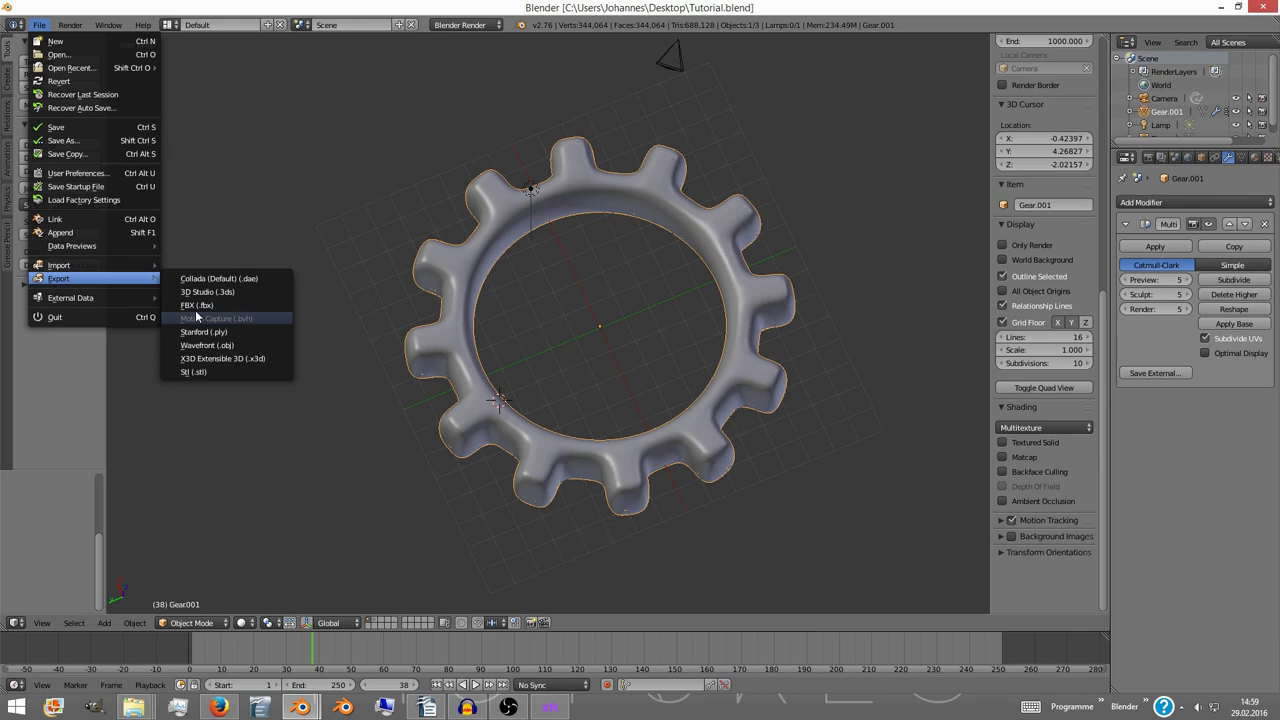
pyautogui.click(225, 318)
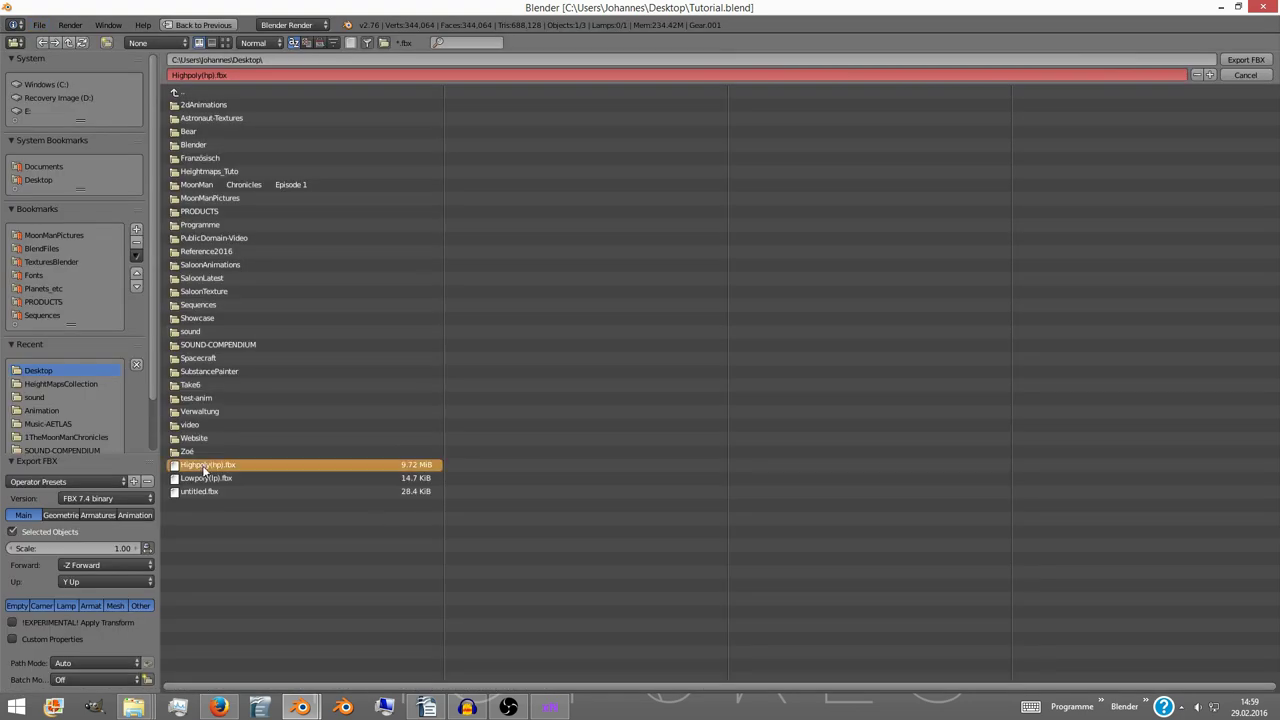
pyautogui.doubleClick(437, 463)
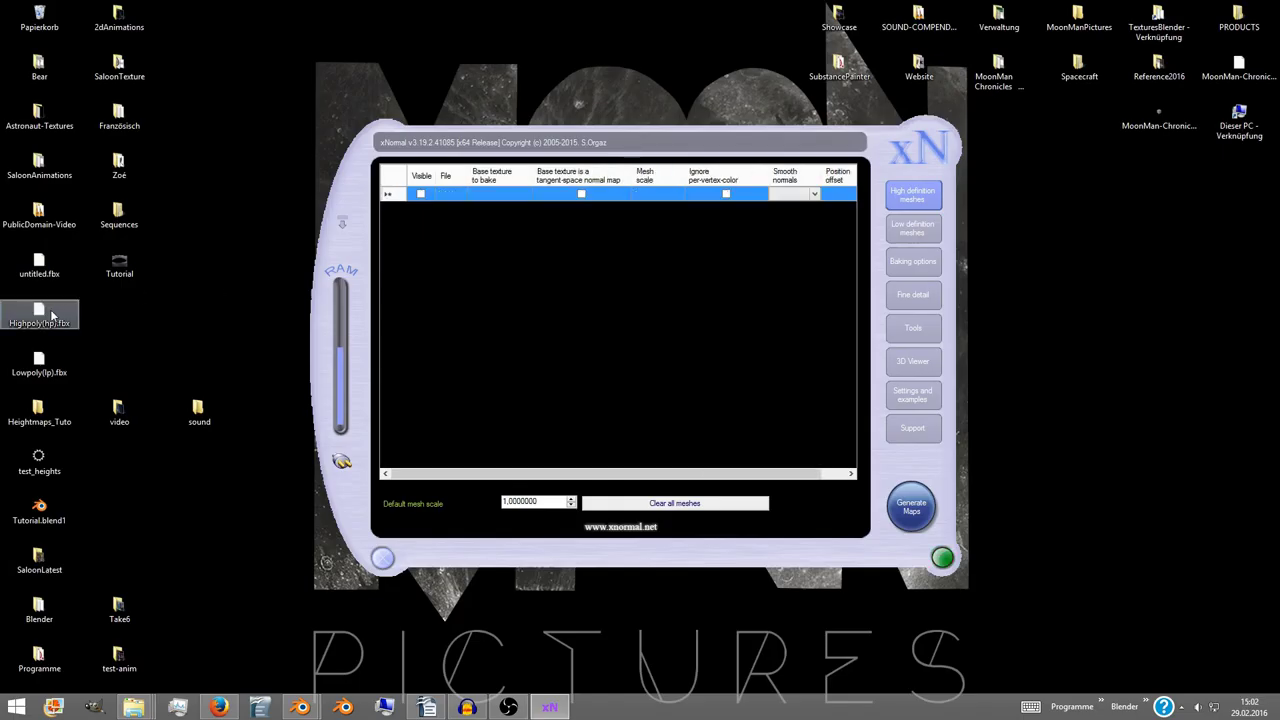
# - Load Highpoly(hp).fbx into xNormal, bake over the old maps, and raise the Min height point to about 70.1
pyautogui.moveTo(51, 316); pyautogui.dragTo(768, 364)
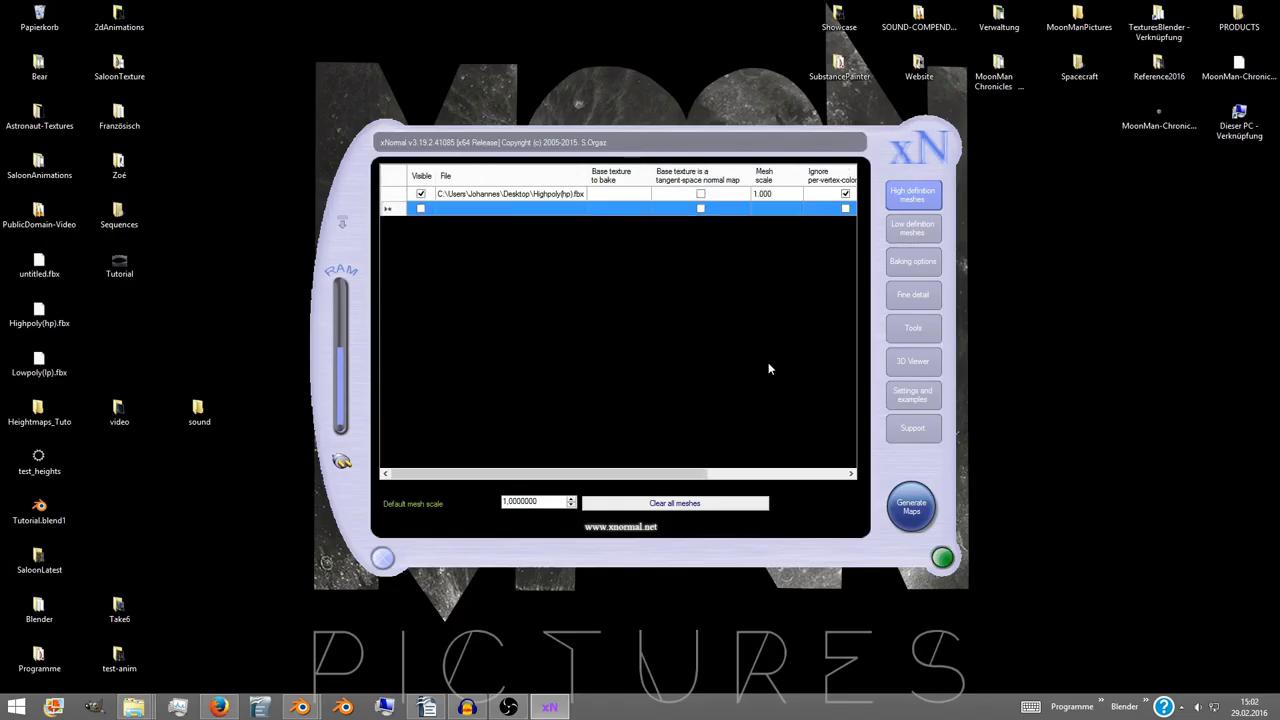
pyautogui.click(911, 508)
pyautogui.click(712, 404)
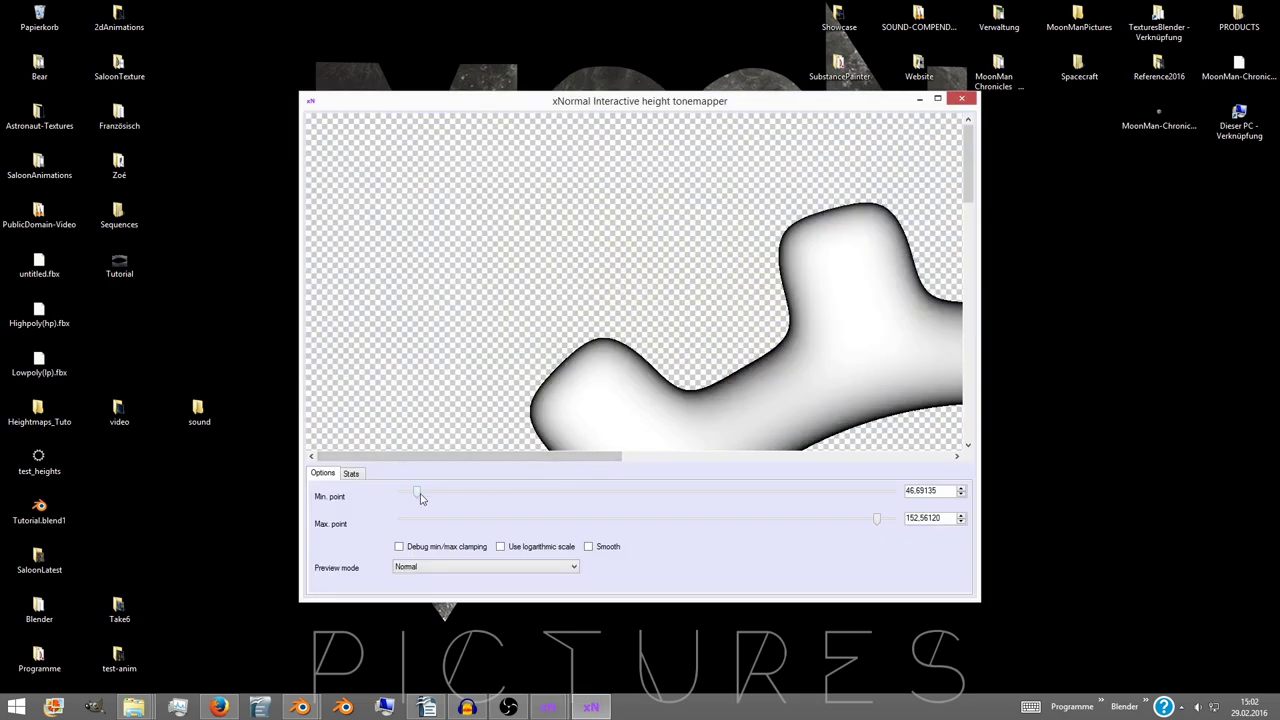
pyautogui.moveTo(423, 494); pyautogui.dragTo(451, 495)
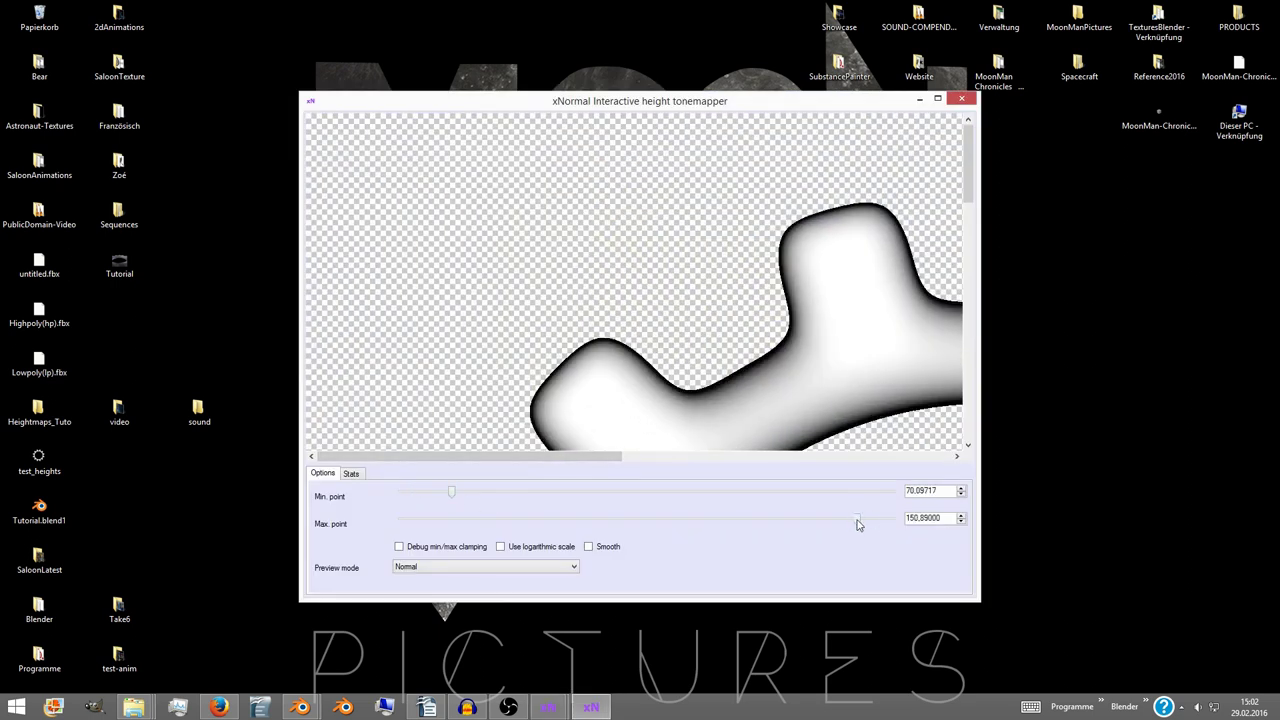
pyautogui.click(961, 98)
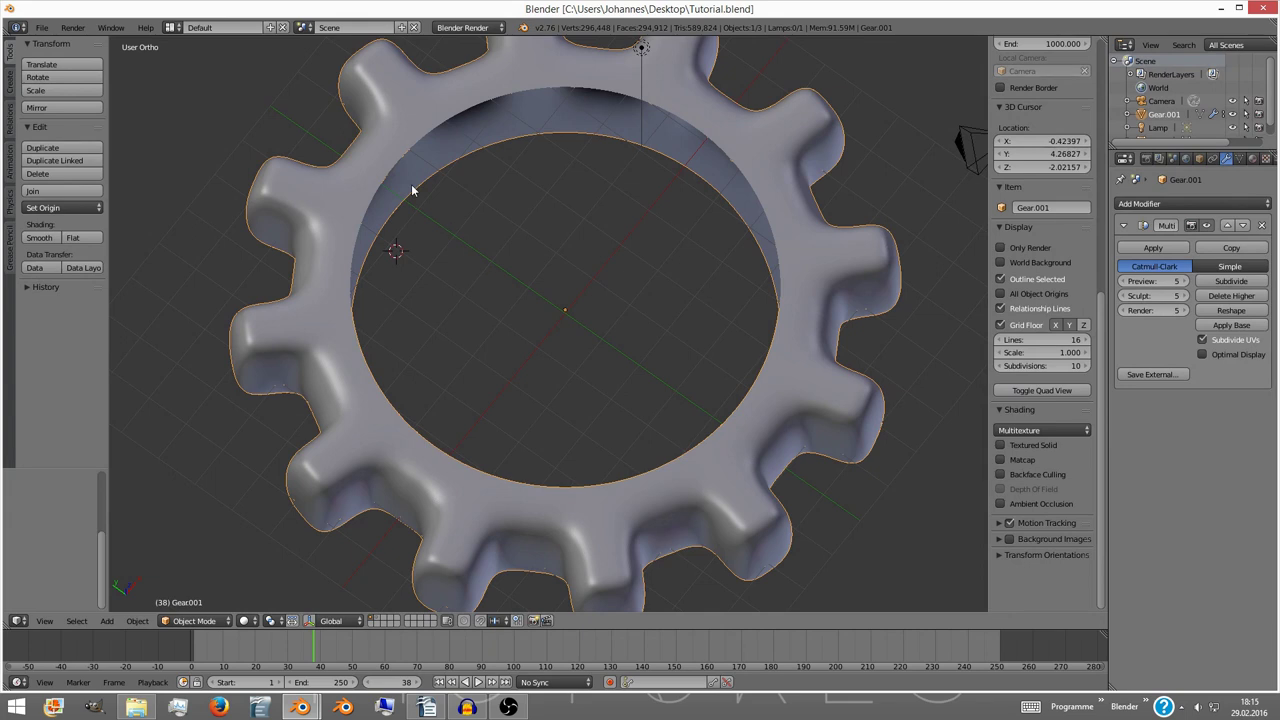
# - Fill the gaps in the gear's inner ring with F in edge select mode, then return to Object Mode
pyautogui.press('Tab')
pyautogui.hotkey('ctrl', 'Tab')
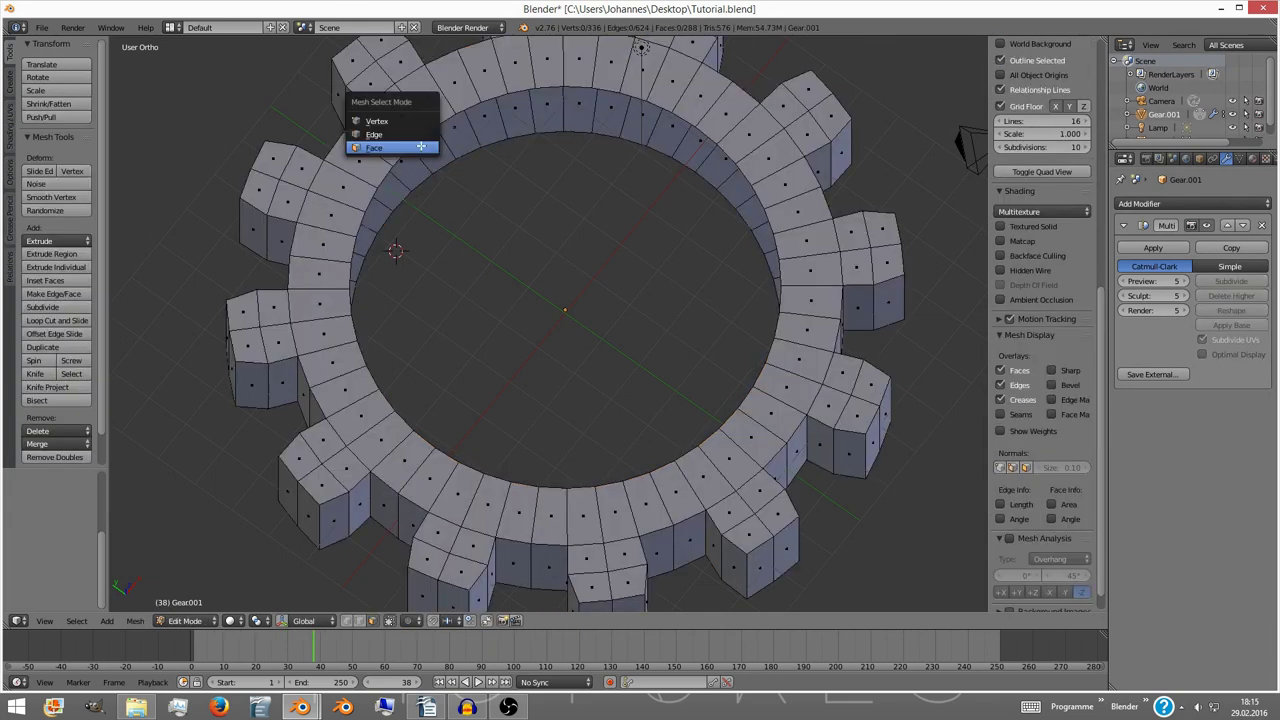
pyautogui.click(393, 135)
pyautogui.rightClick(395, 140)
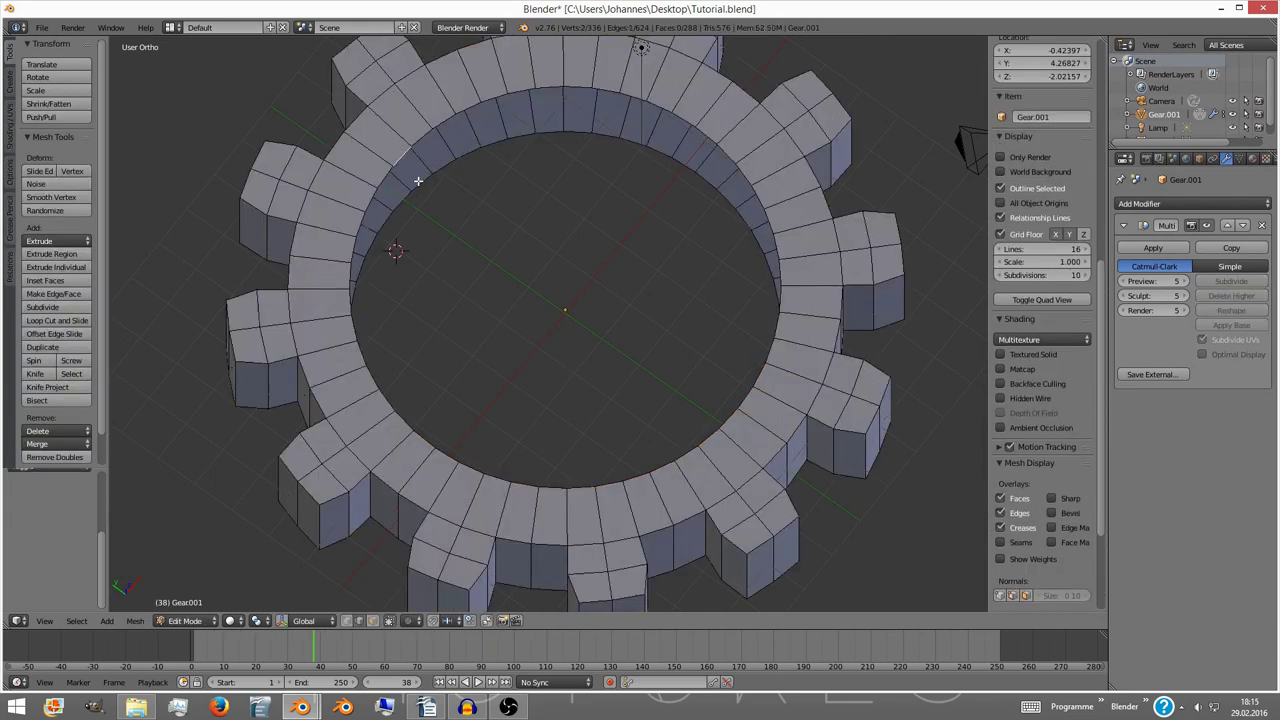
pyautogui.moveTo(417, 180); pyautogui.dragTo(410, 221, button='middle')
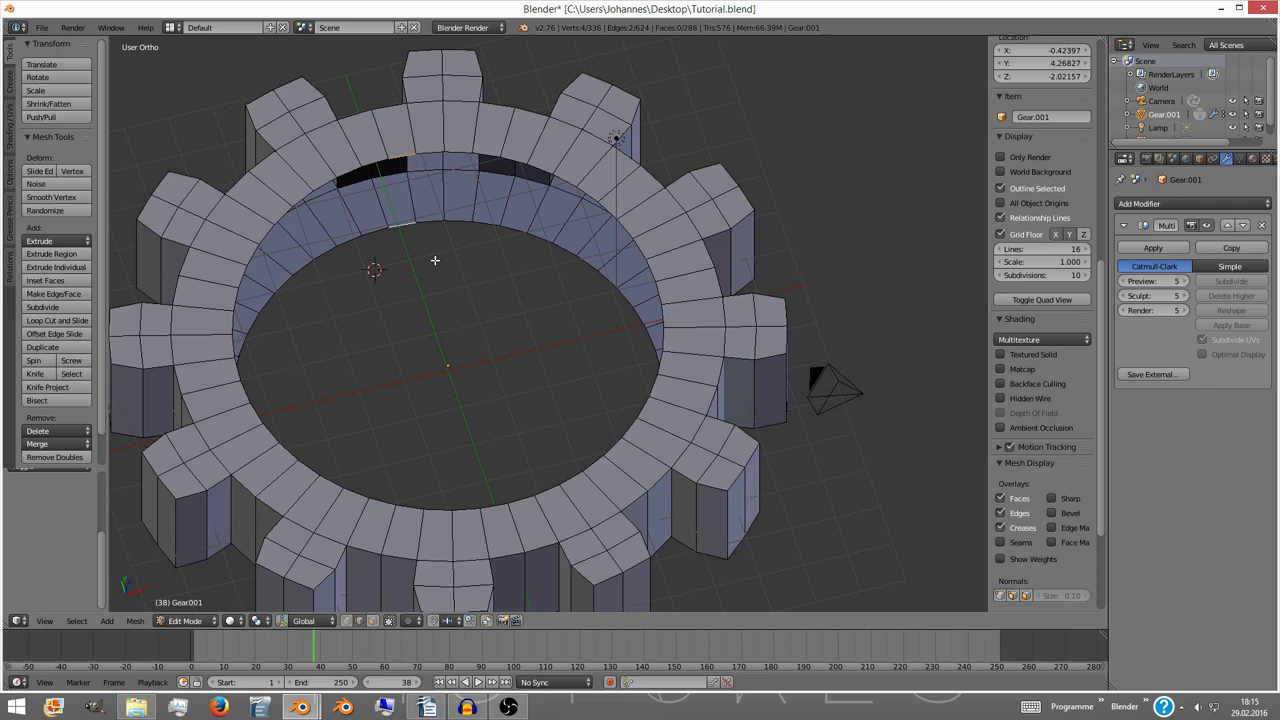
pyautogui.press('f')
pyautogui.press('f')
pyautogui.press('f')
pyautogui.press('f')
pyautogui.press('f')
pyautogui.press('f')
pyautogui.press('f')
pyautogui.press('f')
pyautogui.press('f')
pyautogui.press('f')
pyautogui.press('f')
pyautogui.press('f')
pyautogui.press('f')
pyautogui.press('f')
pyautogui.press('f')
pyautogui.press('f')
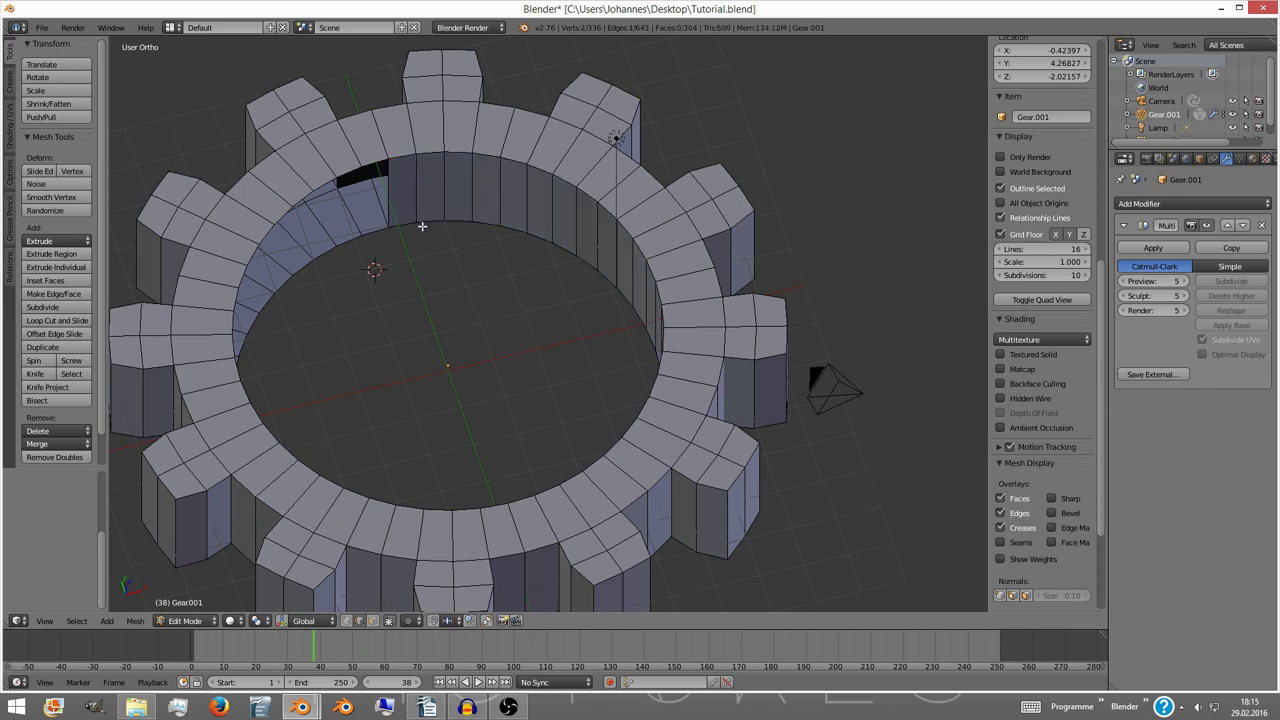
pyautogui.press('f')
pyautogui.press('f')
pyautogui.press('f')
pyautogui.press('f')
pyautogui.press('f')
pyautogui.press('f')
pyautogui.press('f')
pyautogui.press('f')
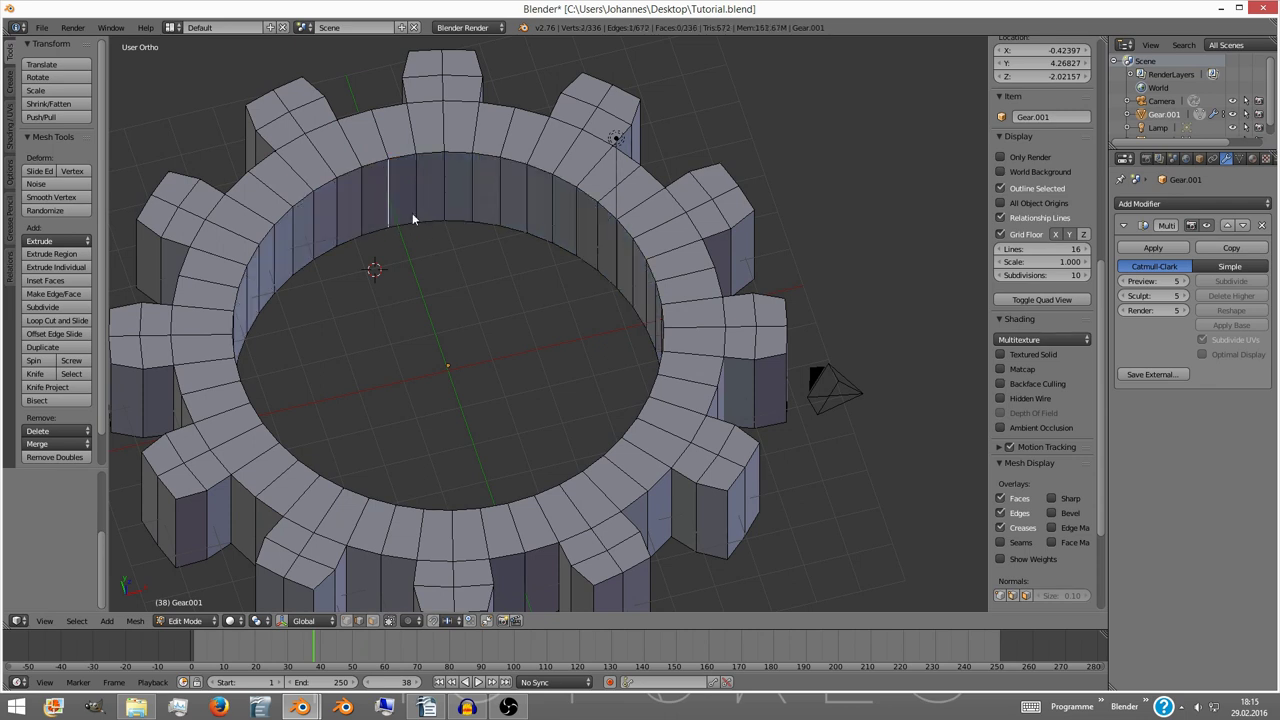
pyautogui.press('Tab')
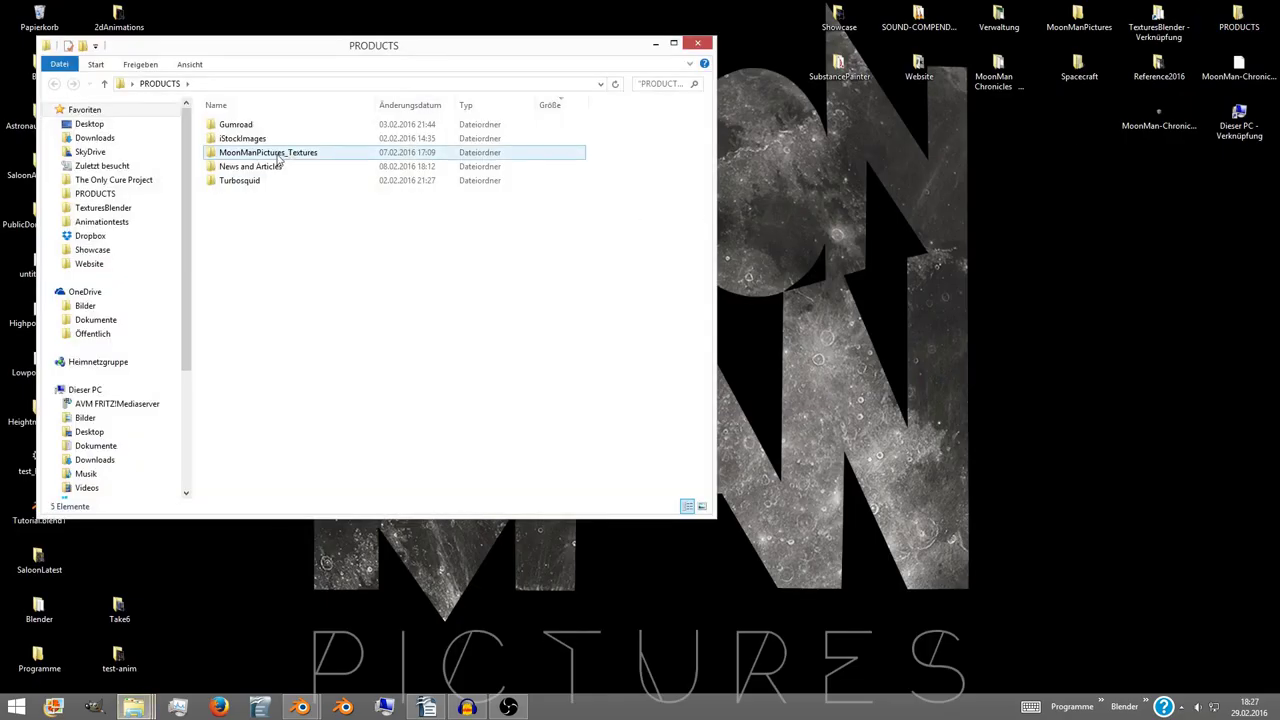
# - Browse MoonManPictures_Textures > HeightMapsCollection > ALL > JPGs and view height map 1 onward in Fotogalerie
pyautogui.doubleClick(261, 155)
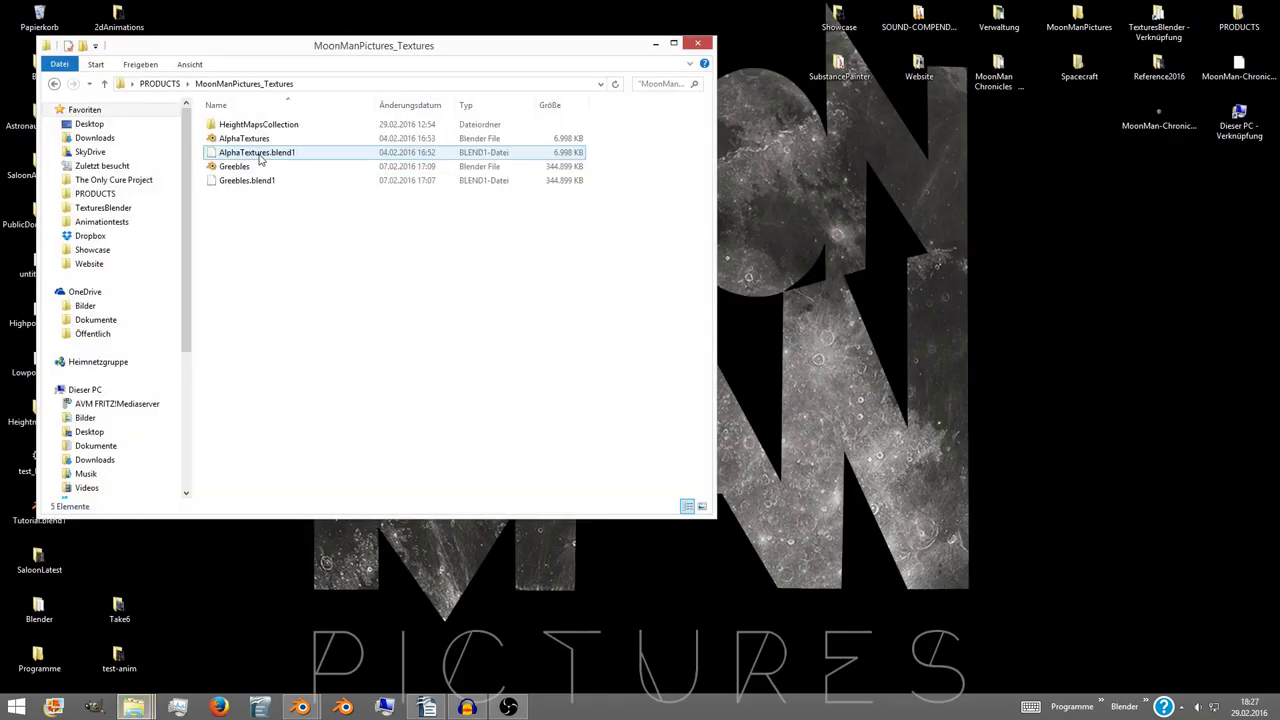
pyautogui.doubleClick(261, 124)
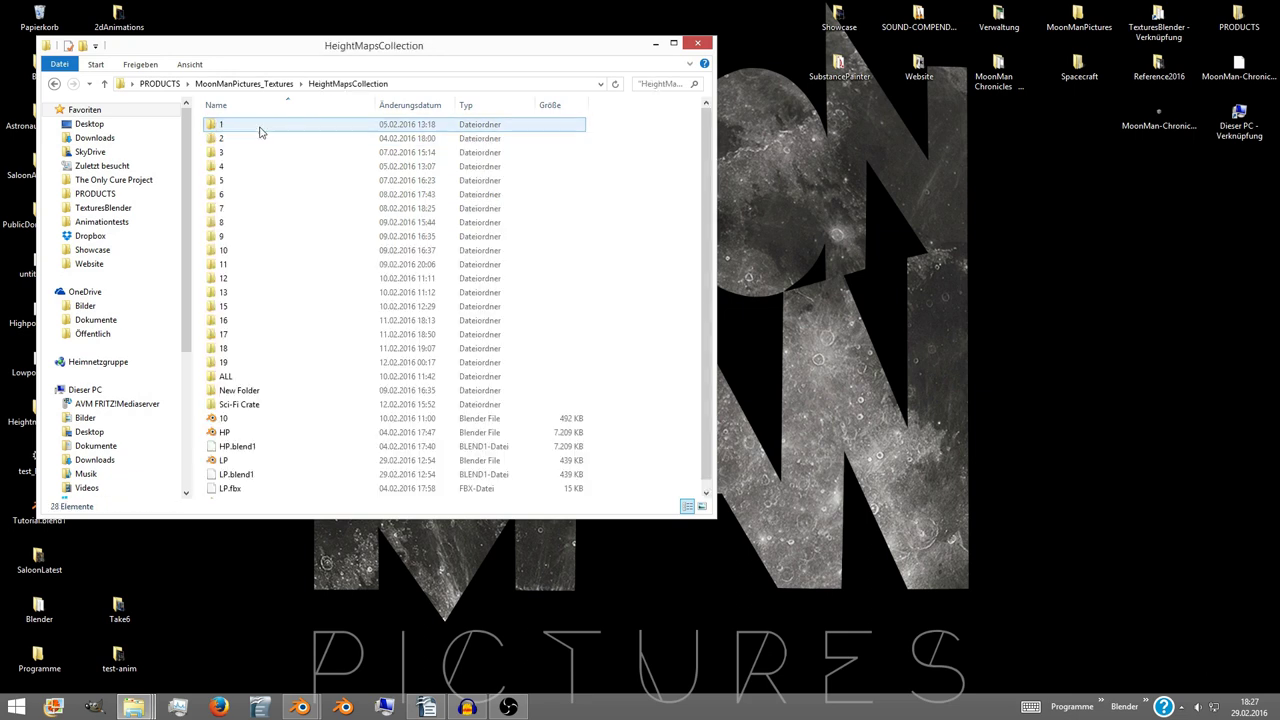
pyautogui.scroll(-1, 300, 310)
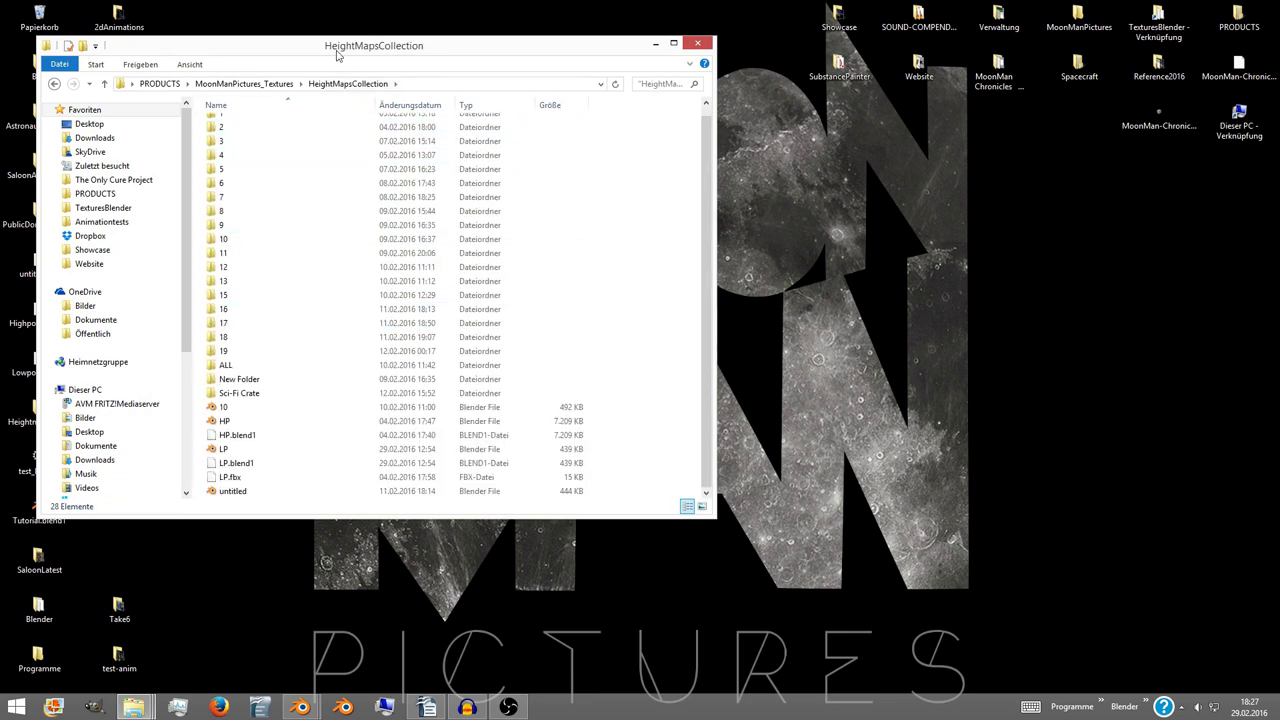
pyautogui.moveTo(334, 49); pyautogui.dragTo(603, 158)
pyautogui.doubleClick(500, 474)
pyautogui.doubleClick(510, 255)
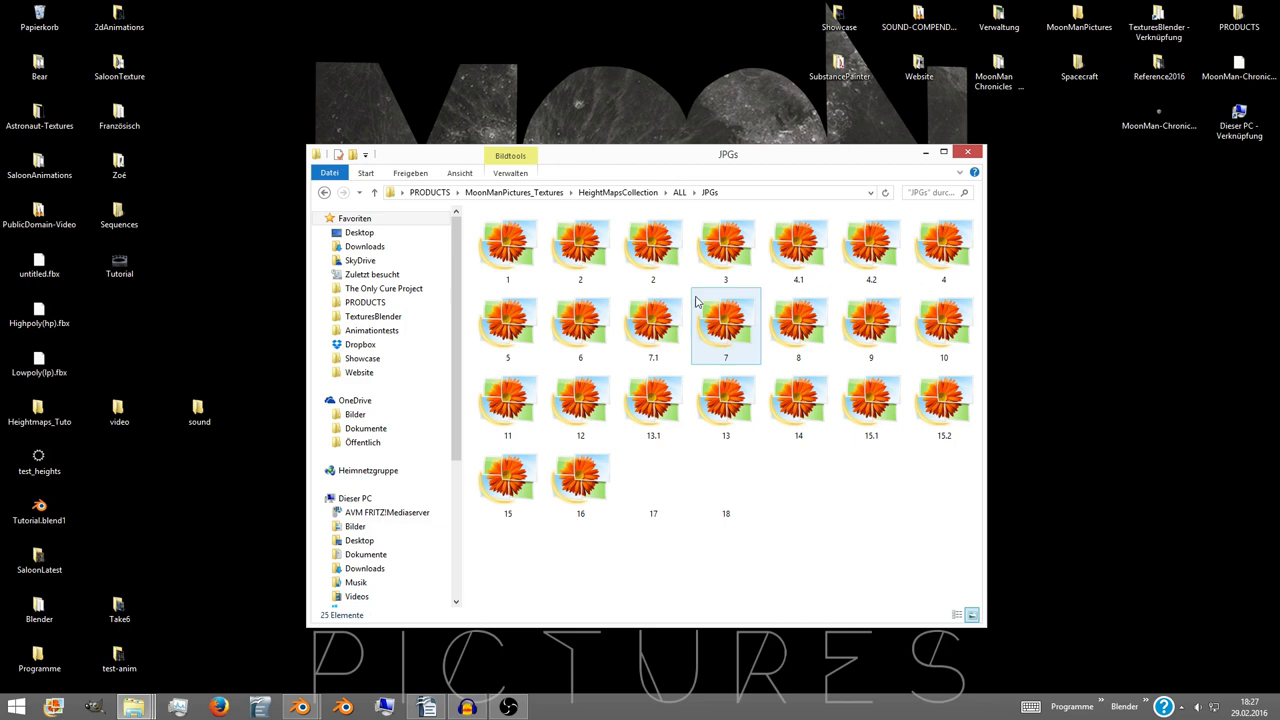
pyautogui.doubleClick(510, 252)
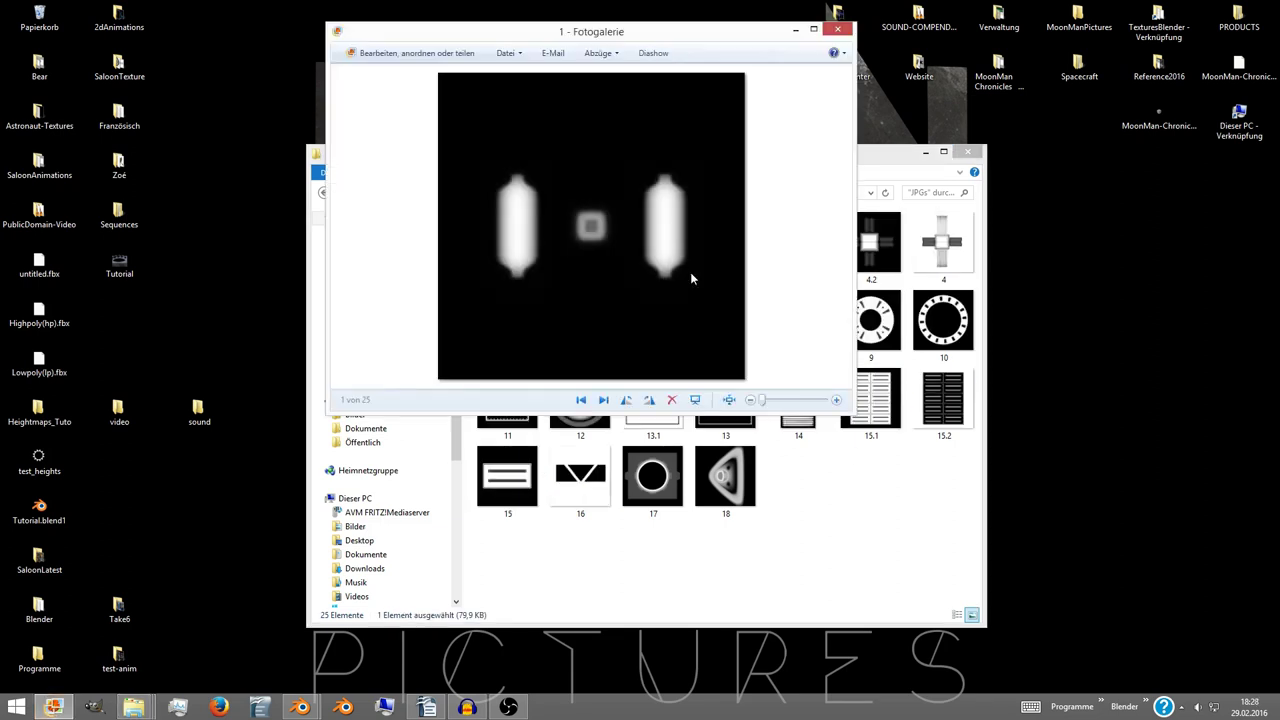
pyautogui.scroll(-7, 690, 274)
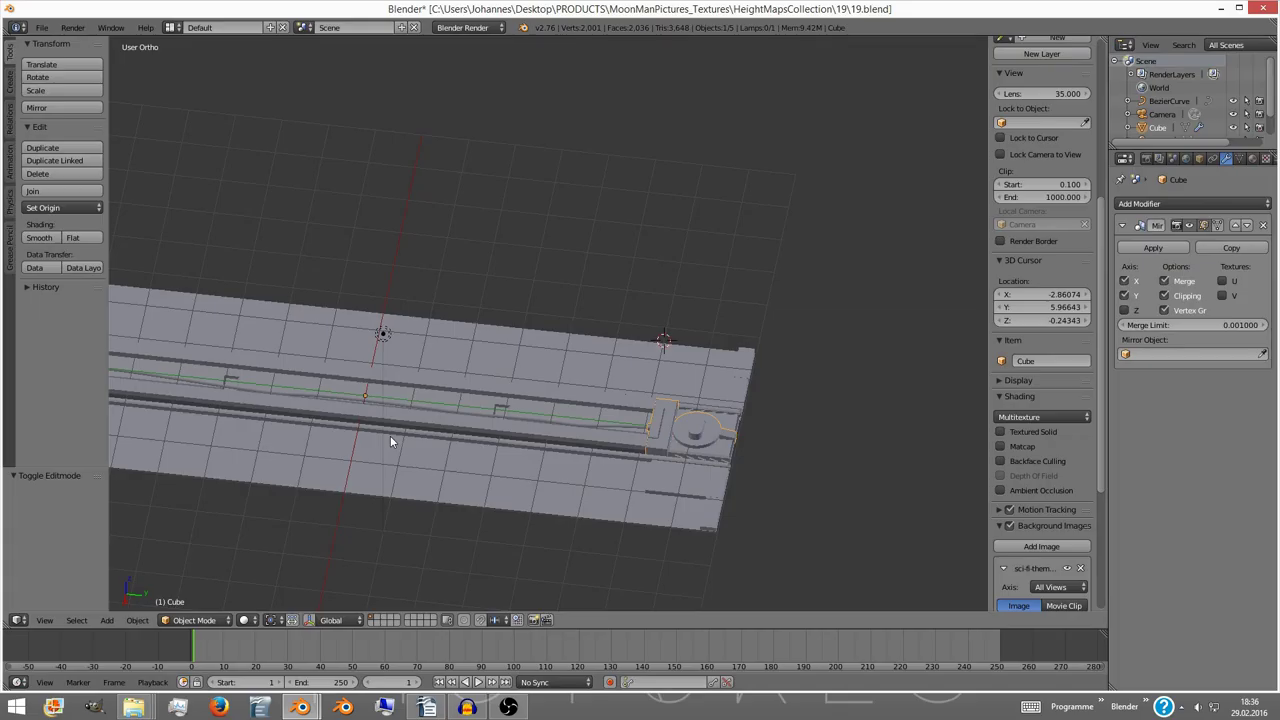
# - In wireframe view, select the Cube, enter Edit Mode and select its outer curved rim edges
pyautogui.moveTo(390, 435)
pyautogui.mouseDown(button='middle')
pyautogui.moveTo(463, 480)
pyautogui.moveTo(490, 467)
pyautogui.moveTo(498, 424)
pyautogui.moveTo(480, 420)
pyautogui.moveTo(431, 457)
pyautogui.moveTo(746, 391)
pyautogui.moveTo(674, 386)
pyautogui.moveTo(651, 543)
pyautogui.moveTo(649, 351)
pyautogui.moveTo(650, 430)
pyautogui.moveTo(672, 431)
pyautogui.mouseUp(button='middle')
pyautogui.press('z')
pyautogui.press('z')
pyautogui.scroll(3, 747, 350)
pyautogui.rightClick(650, 430)
pyautogui.scroll(5, 650, 430)
pyautogui.press('Tab')
pyautogui.press('Tab')
pyautogui.rightClick(653, 428)
pyautogui.press('Tab')
pyautogui.rightClick(657, 430)
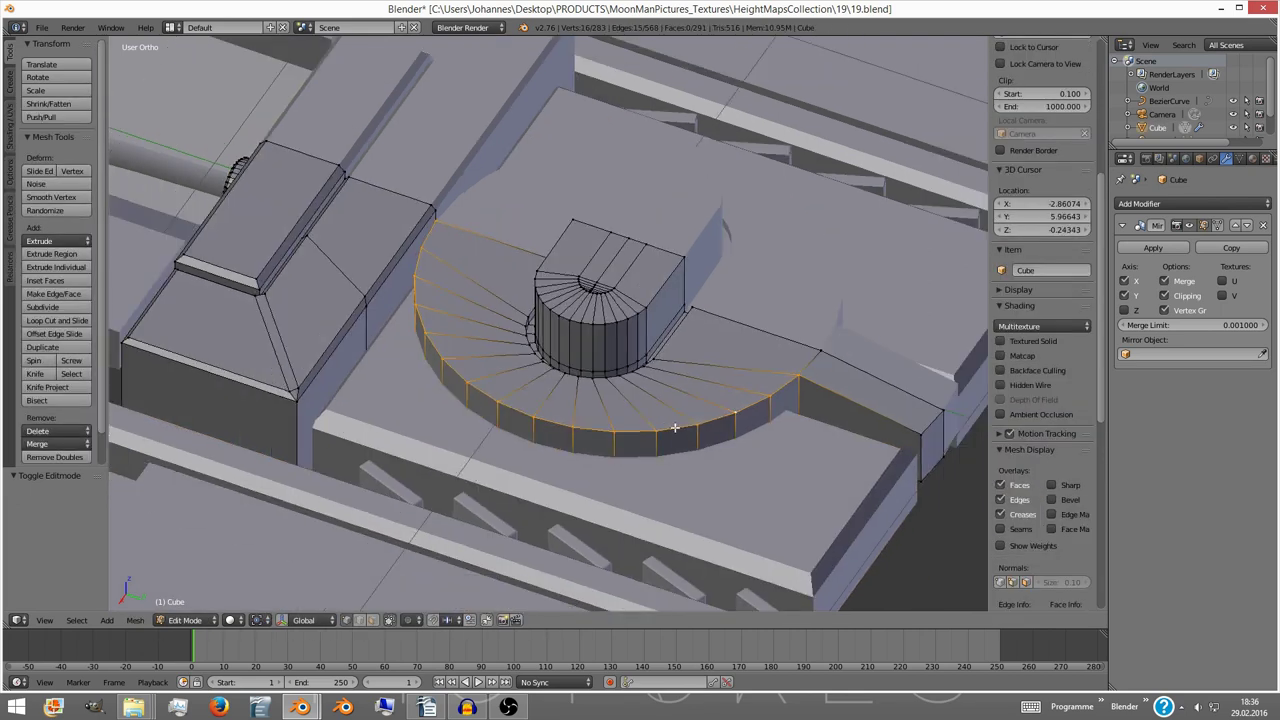
# - Bevel the outer ring edge loop of the curved part with Ctrl+B
pyautogui.keyDown('alt'); pyautogui.rightClick(670, 429); pyautogui.keyUp('alt')
pyautogui.scroll(4, 720, 423)
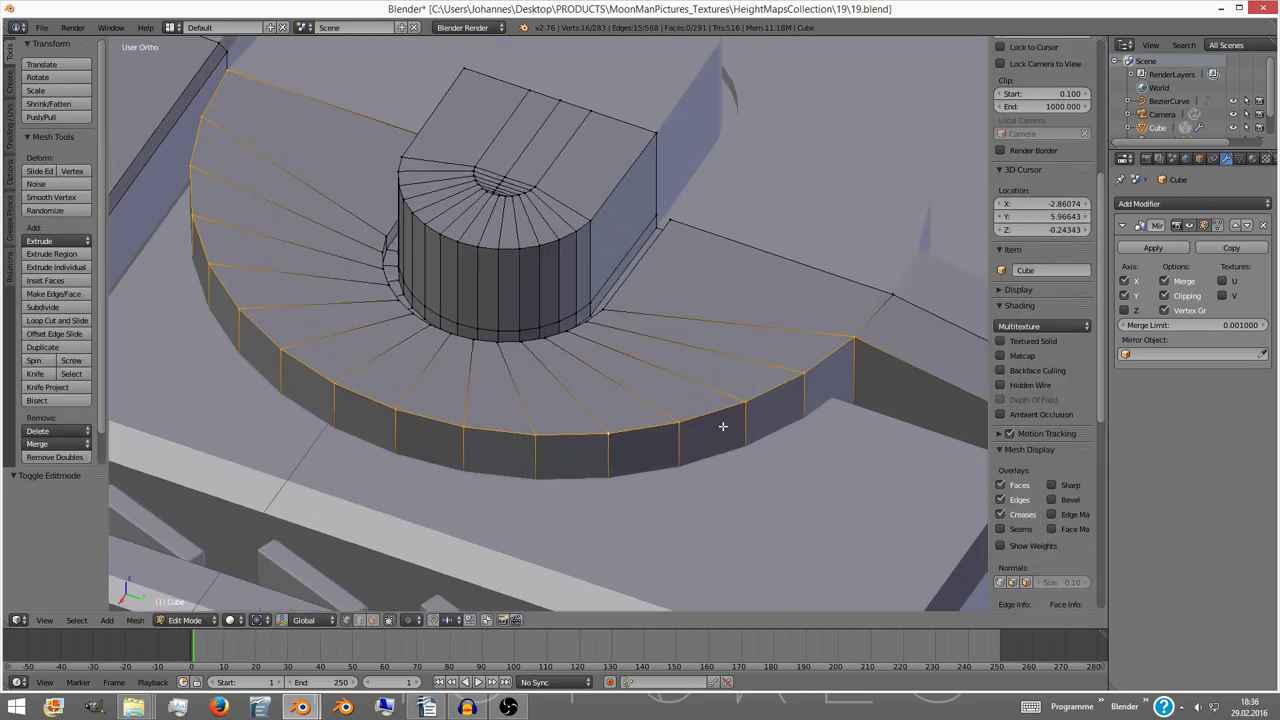
pyautogui.hotkey('ctrl', 'b')
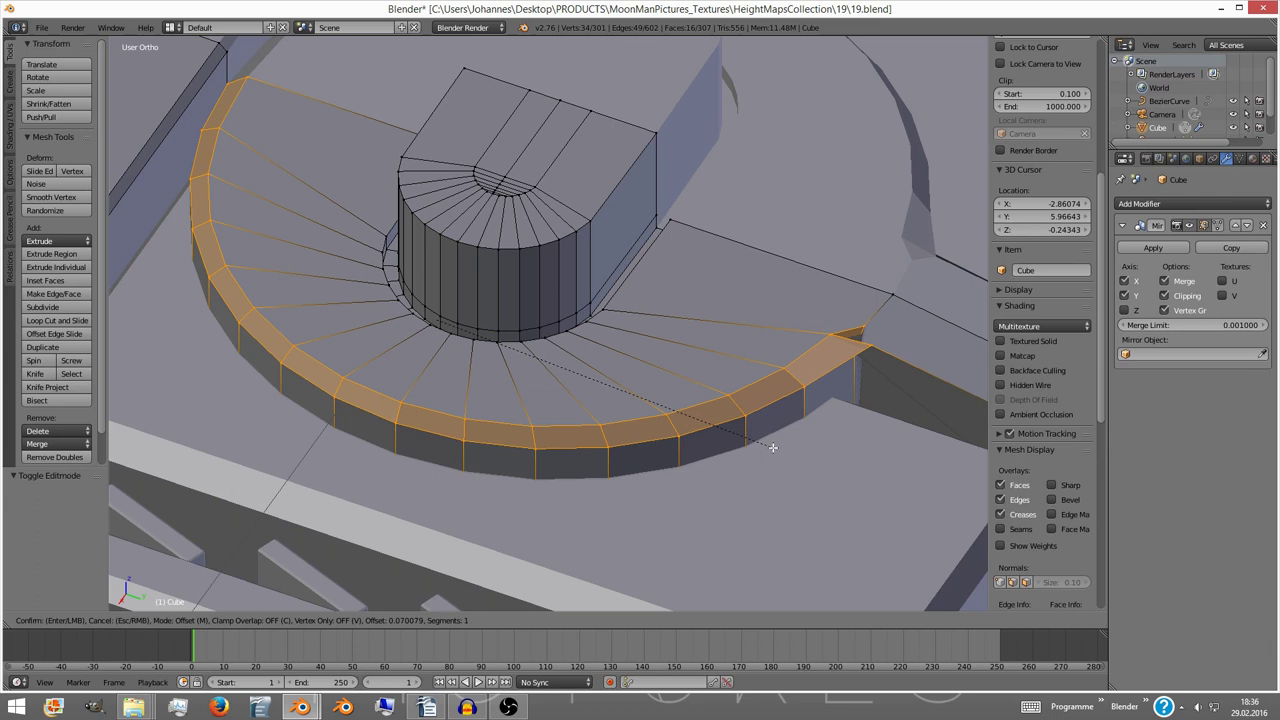
pyautogui.click(773, 441)
# - In face mode, select all bevelled rim faces with the same number of sides
pyautogui.moveTo(773, 441); pyautogui.dragTo(563, 494, button='middle')
pyautogui.hotkey('ctrl', 'Tab')
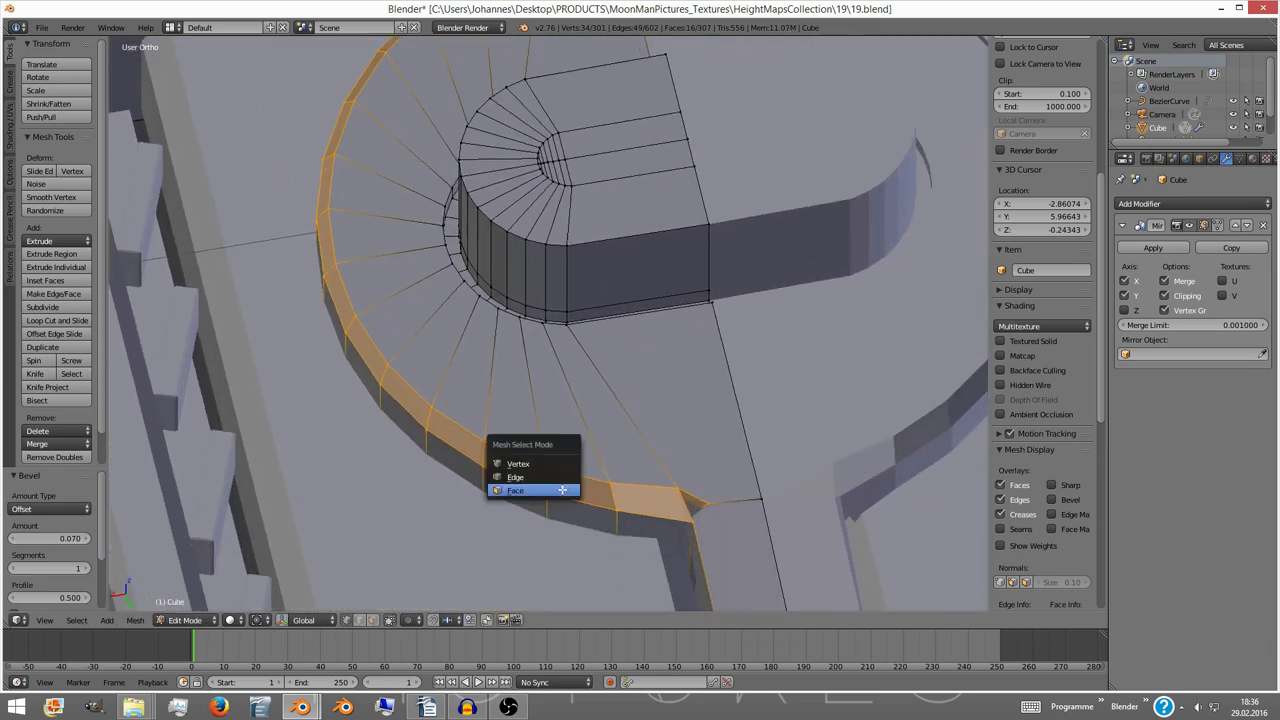
pyautogui.click(555, 491)
pyautogui.rightClick(531, 469)
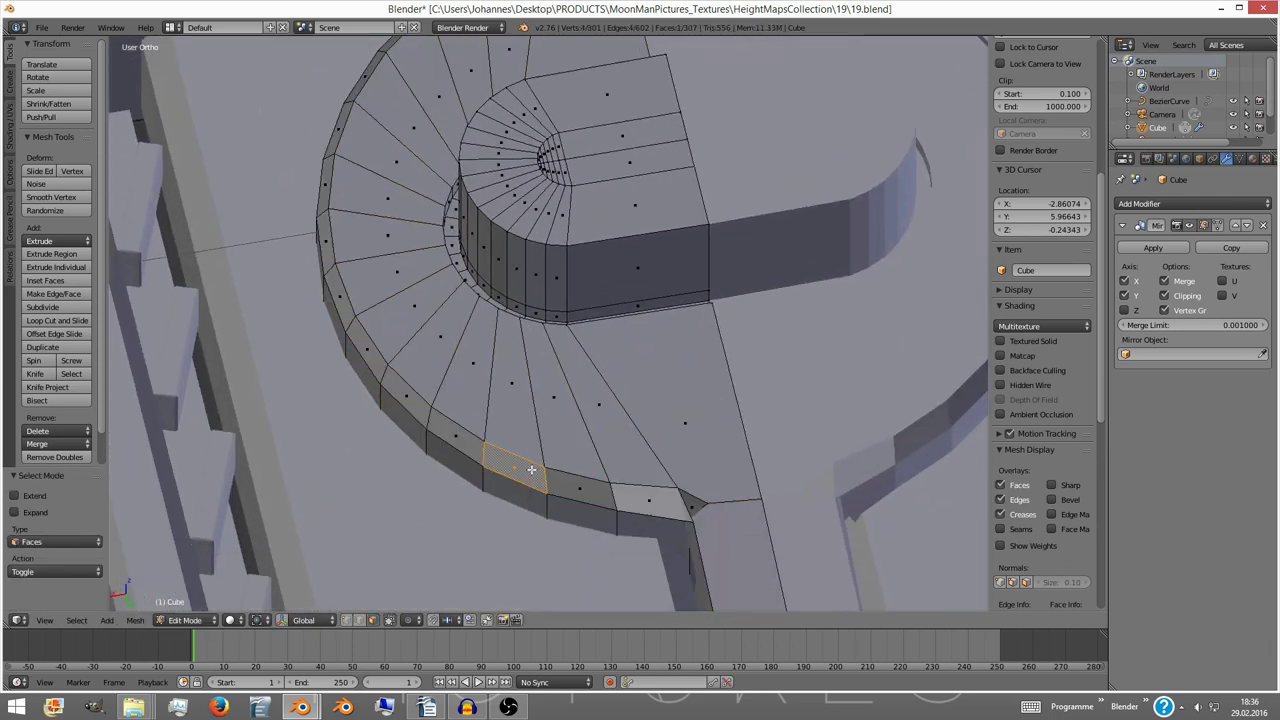
pyautogui.hotkey('shift', 'g')
pyautogui.click(531, 469)
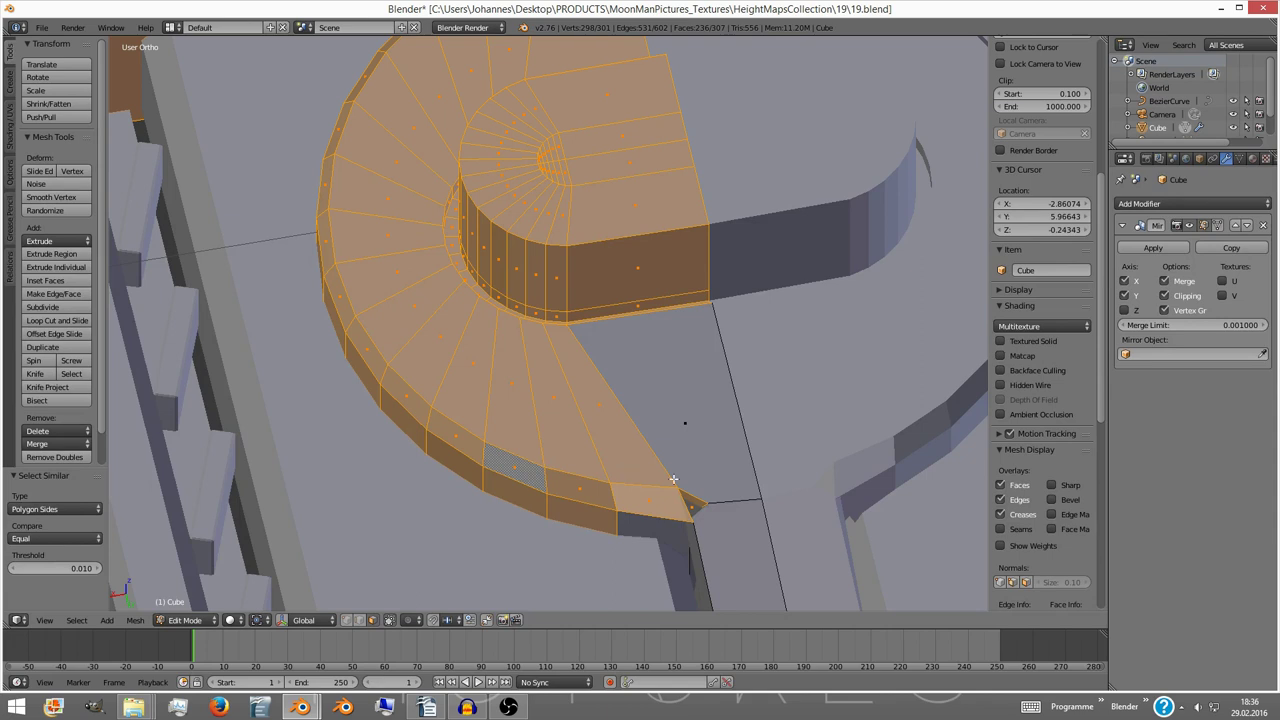
# - Knife-cut a new edge from the junction corner vertex across the large junction face
pyautogui.moveTo(743, 510); pyautogui.dragTo(700, 343, button='middle')
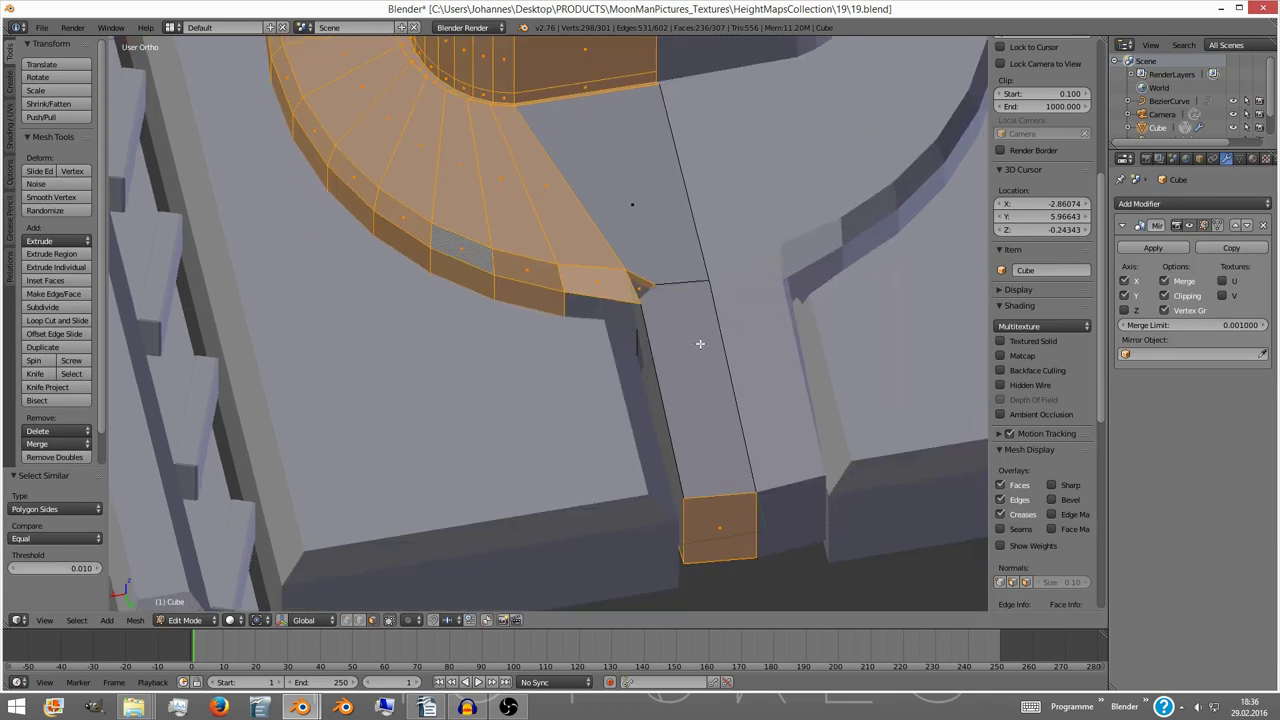
pyautogui.rightClick(655, 230)
pyautogui.scroll(6, 634, 240)
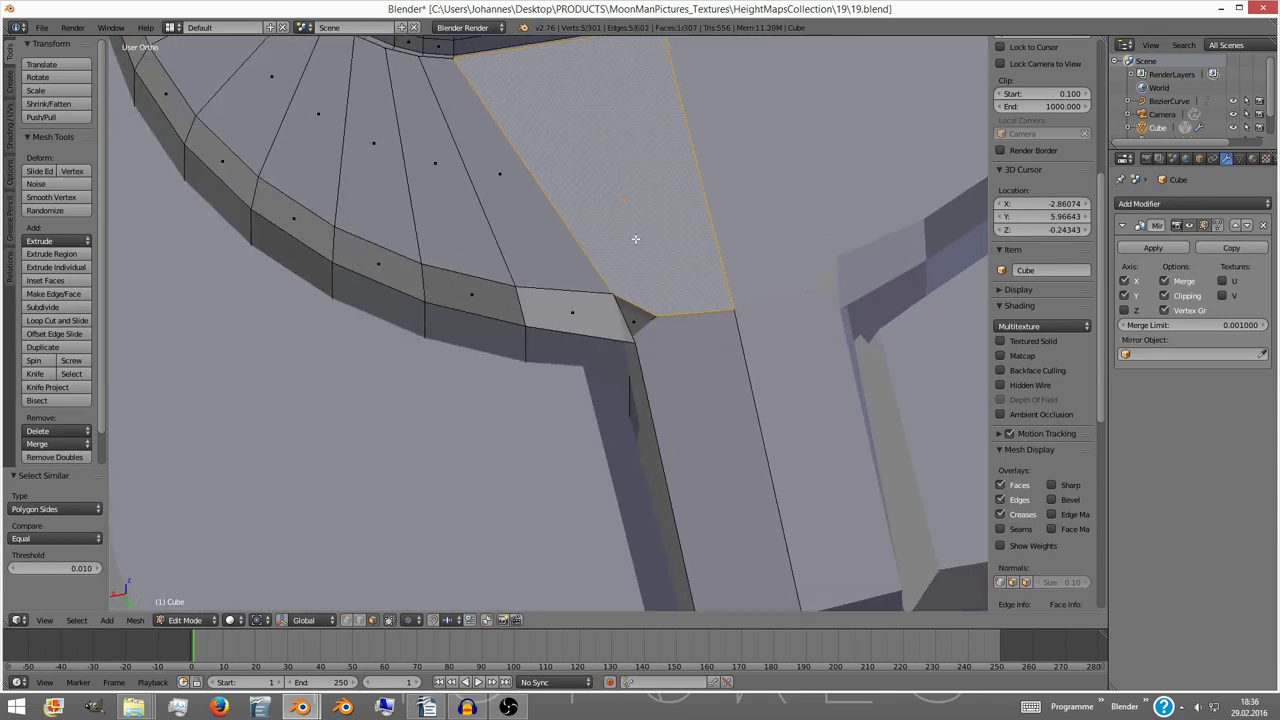
pyautogui.hotkey('ctrl', 'Tab')
pyautogui.click(545, 363)
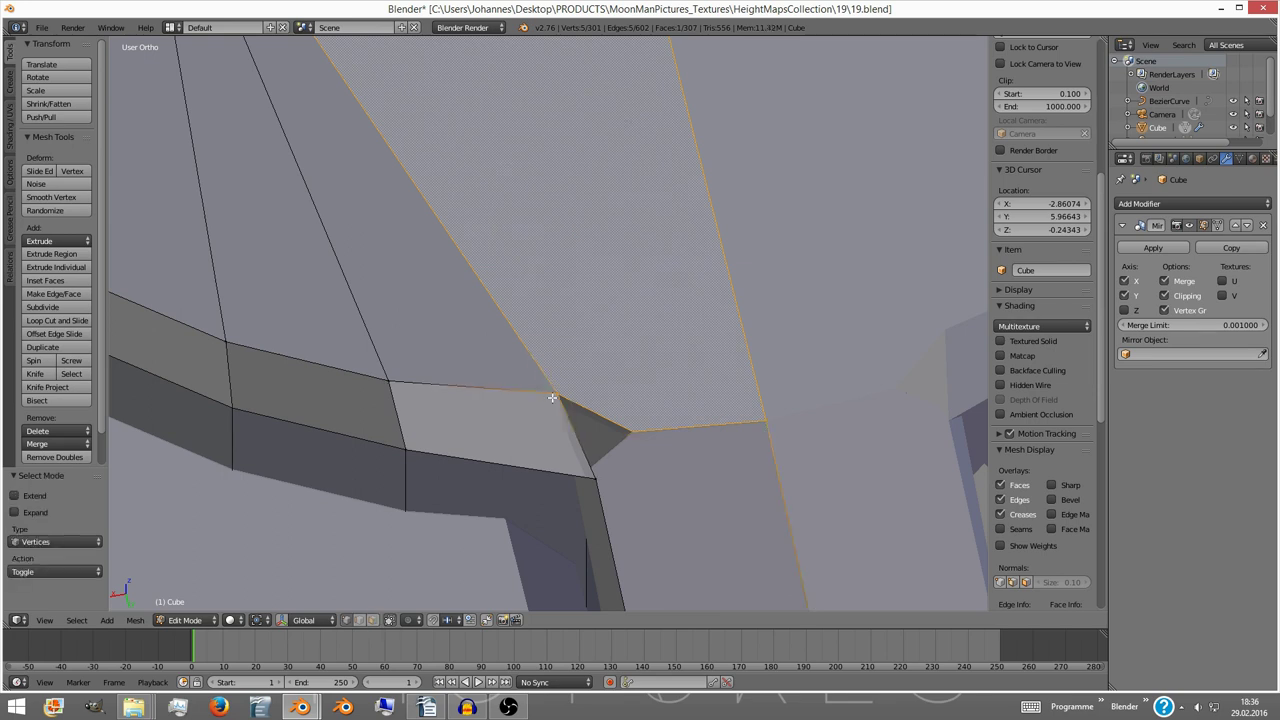
pyautogui.rightClick(563, 397)
pyautogui.press('k')
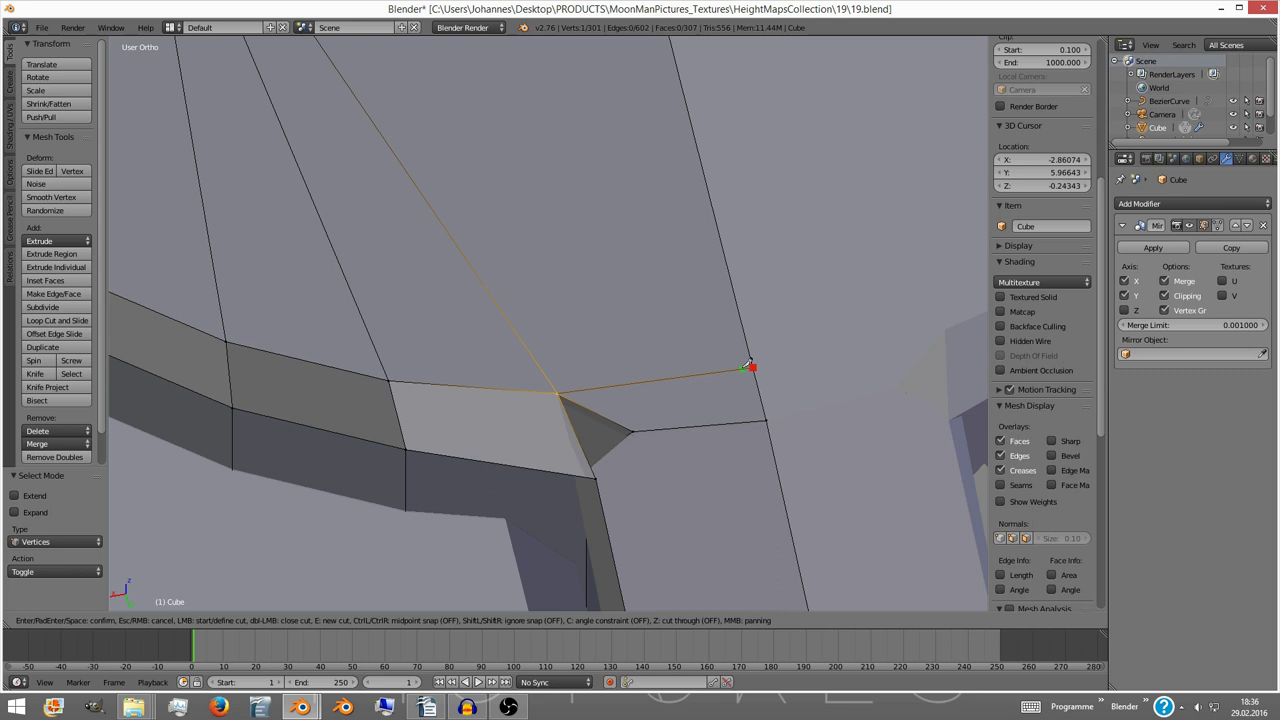
pyautogui.click(748, 366)
pyautogui.press('Return')
# - Select the new thin face strip and similar faces by polygon sides, then return to Object Mode
pyautogui.scroll(-5, 600, 372)
pyautogui.hotkey('ctrl', 'Tab')
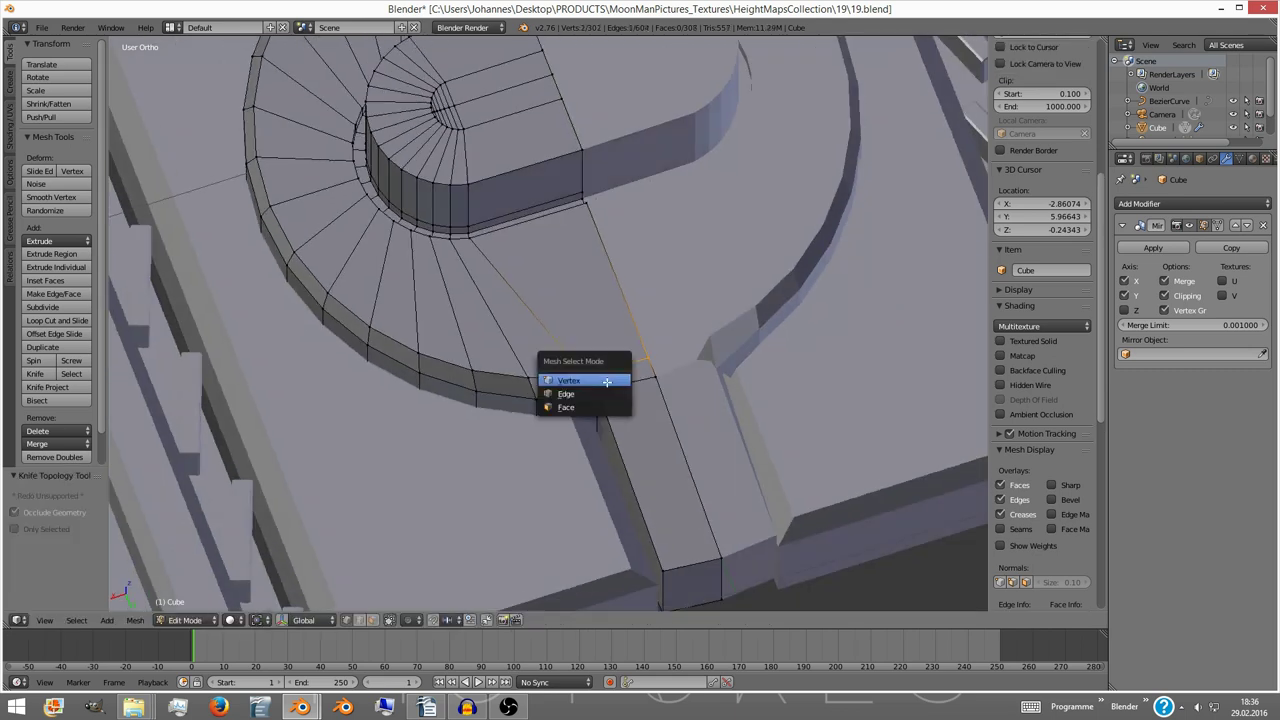
pyautogui.click(600, 407)
pyautogui.rightClick(545, 363)
pyautogui.hotkey('shift', 'g')
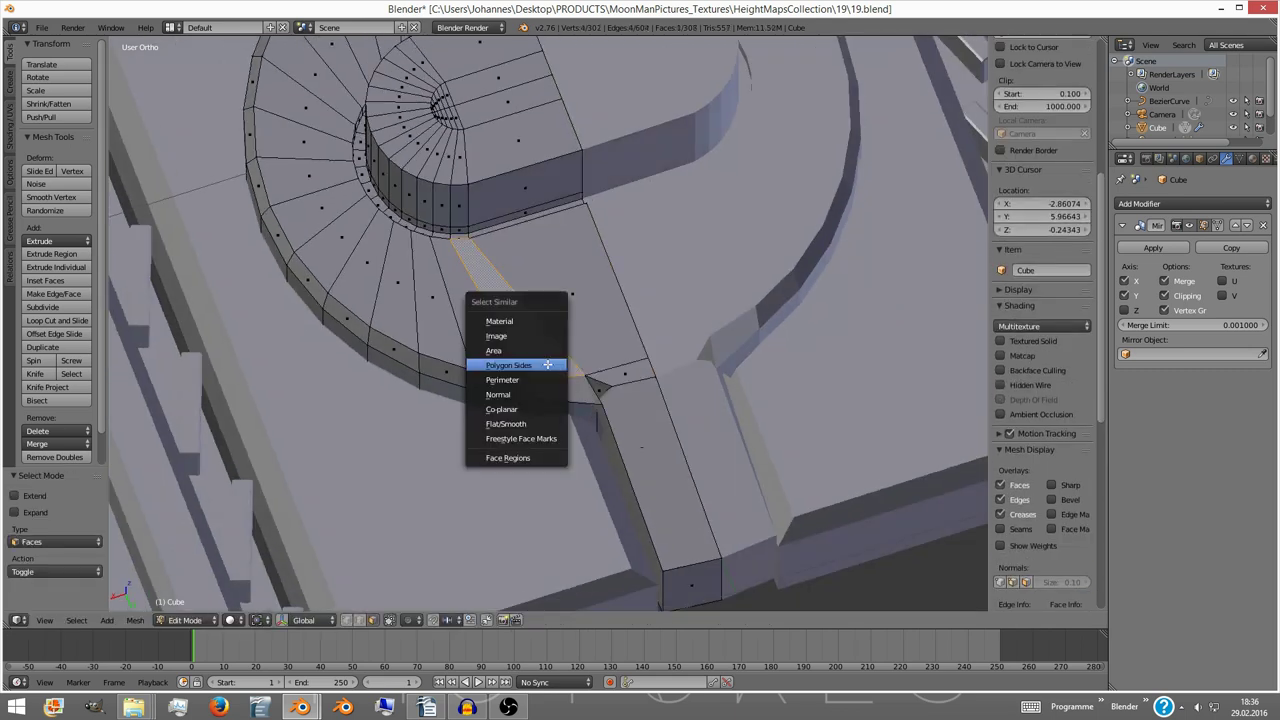
pyautogui.click(547, 364)
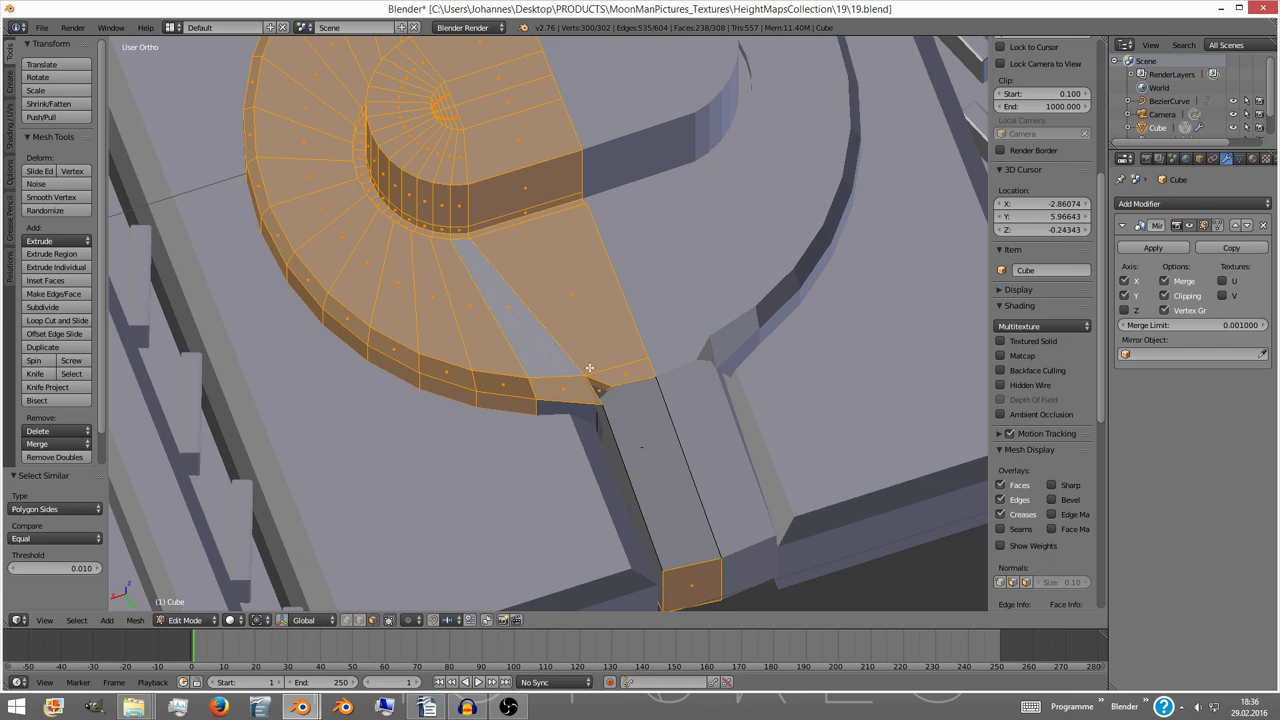
pyautogui.press('Tab')
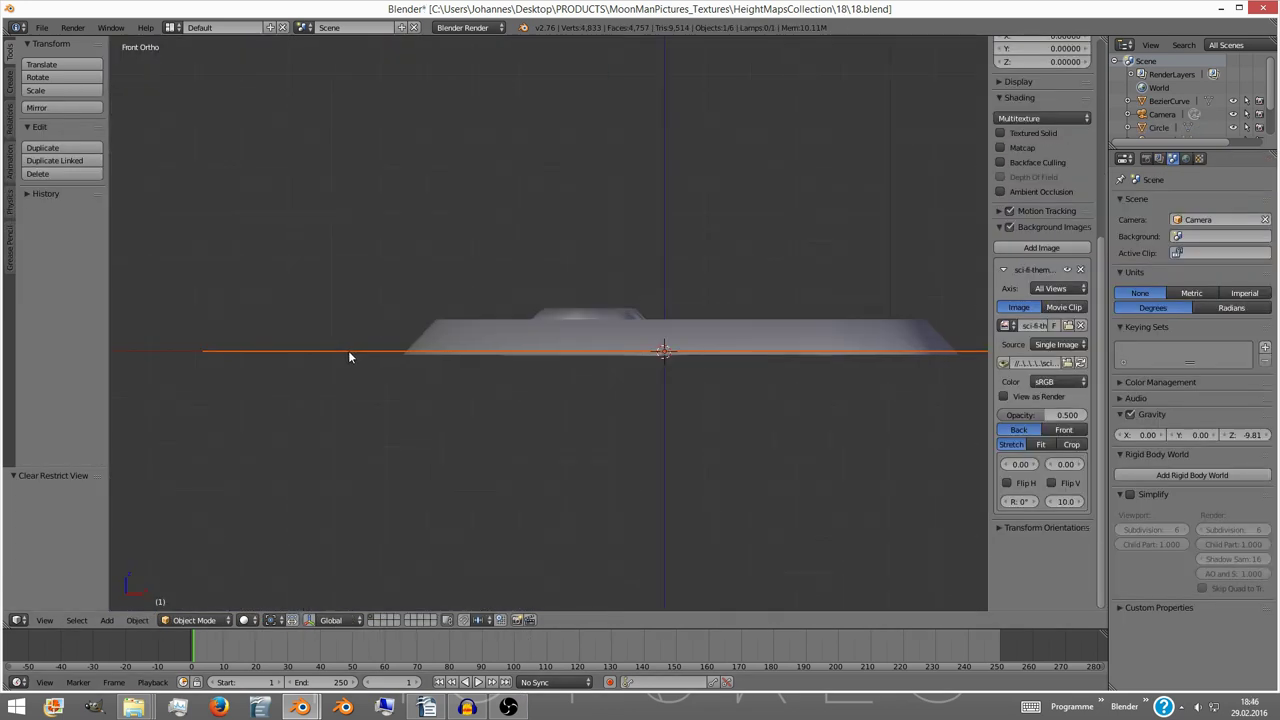
# - Select and delete the flat ground plane under the triangular model
pyautogui.scroll(-2, 446, 353)
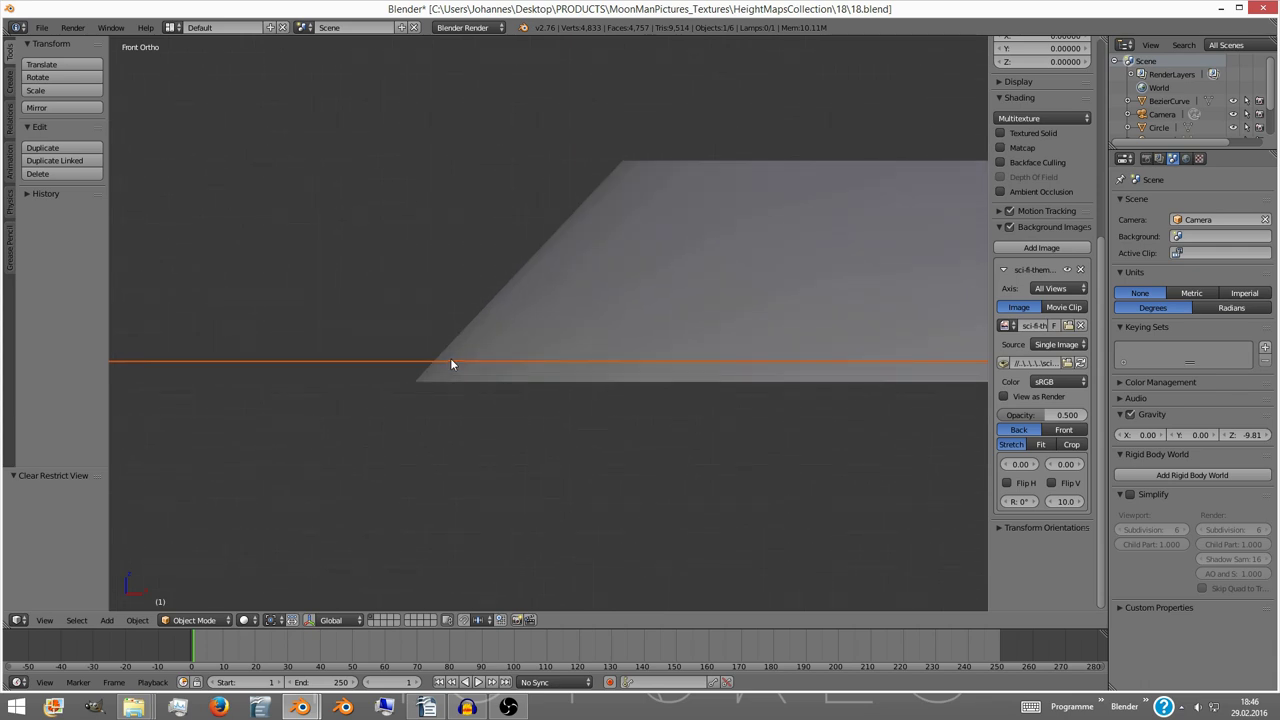
pyautogui.moveTo(450, 358)
pyautogui.mouseDown(button='middle')
pyautogui.moveTo(496, 415)
pyautogui.moveTo(681, 470)
pyautogui.moveTo(517, 400)
pyautogui.moveTo(624, 437)
pyautogui.mouseUp(button='middle')
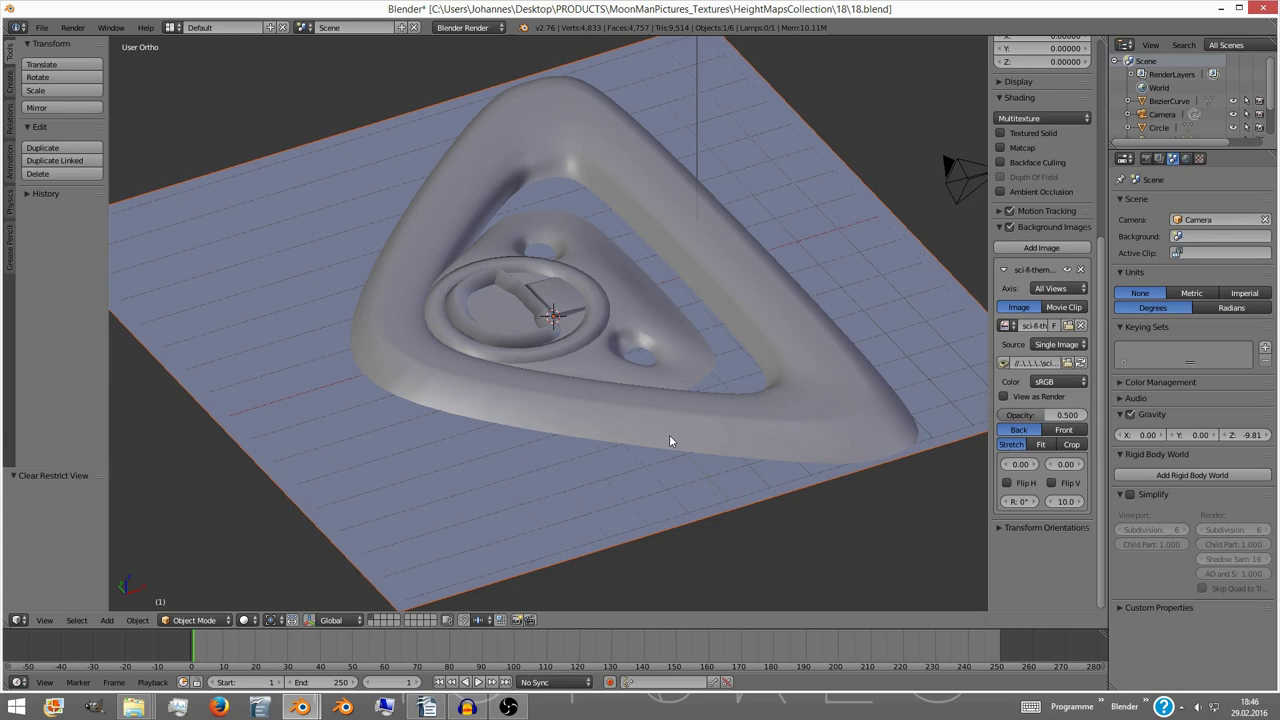
pyautogui.click(539, 458)
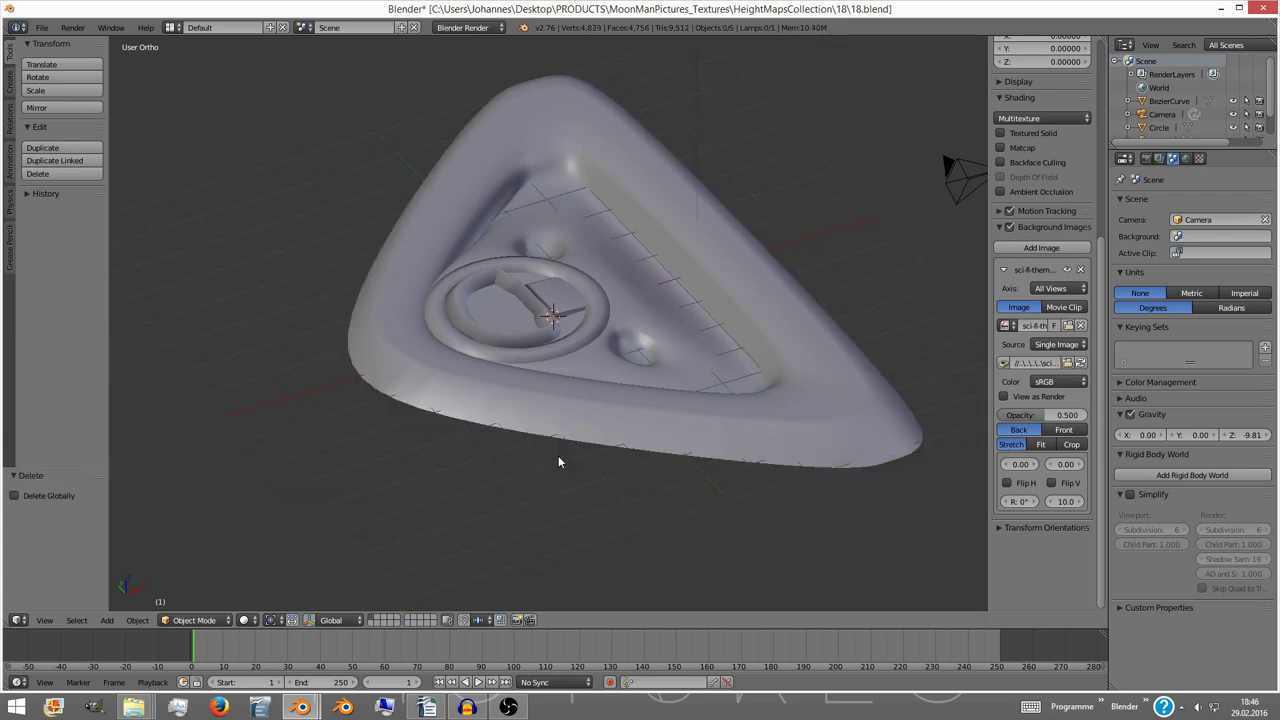
pyautogui.hotkey('ctrl', 's')
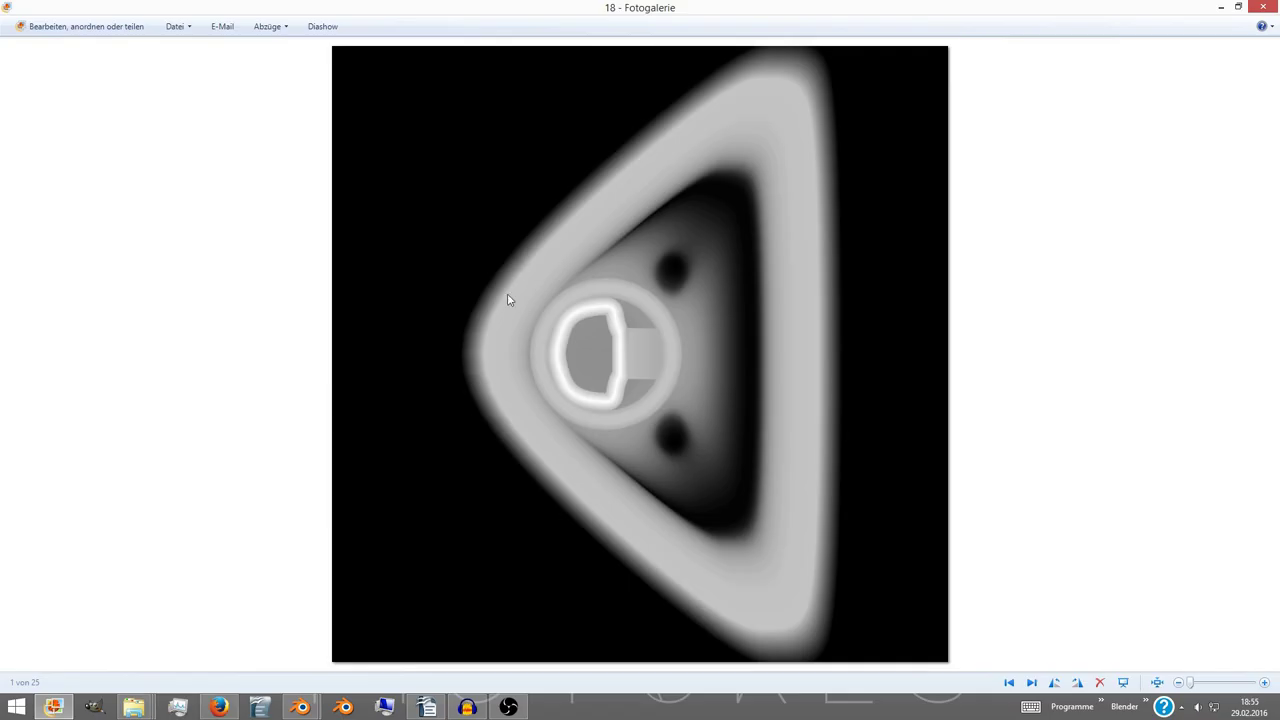
# - Set the heightmap texture's Bump Mapping Method to Best Quality and render with F12
pyautogui.scroll(3, 386, 295)
pyautogui.moveTo(386, 295); pyautogui.dragTo(429, 257)
pyautogui.scroll(-3, 509, 430)
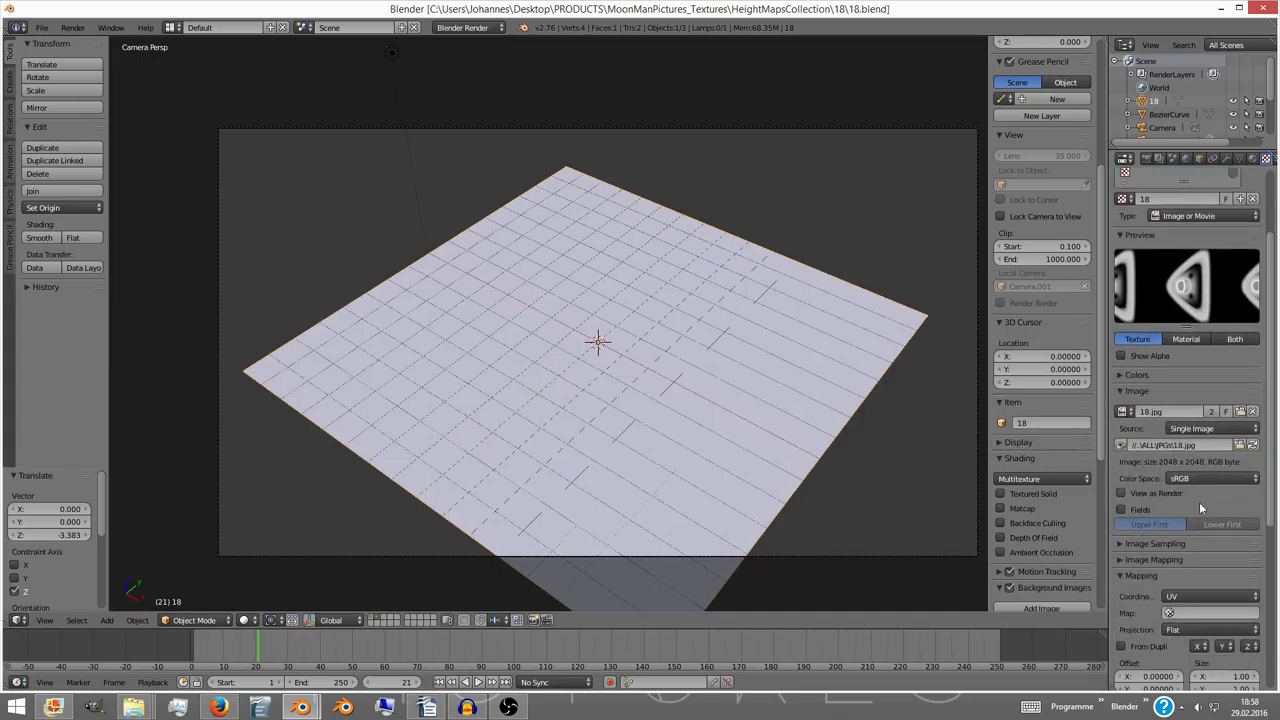
pyautogui.scroll(-5, 1202, 530)
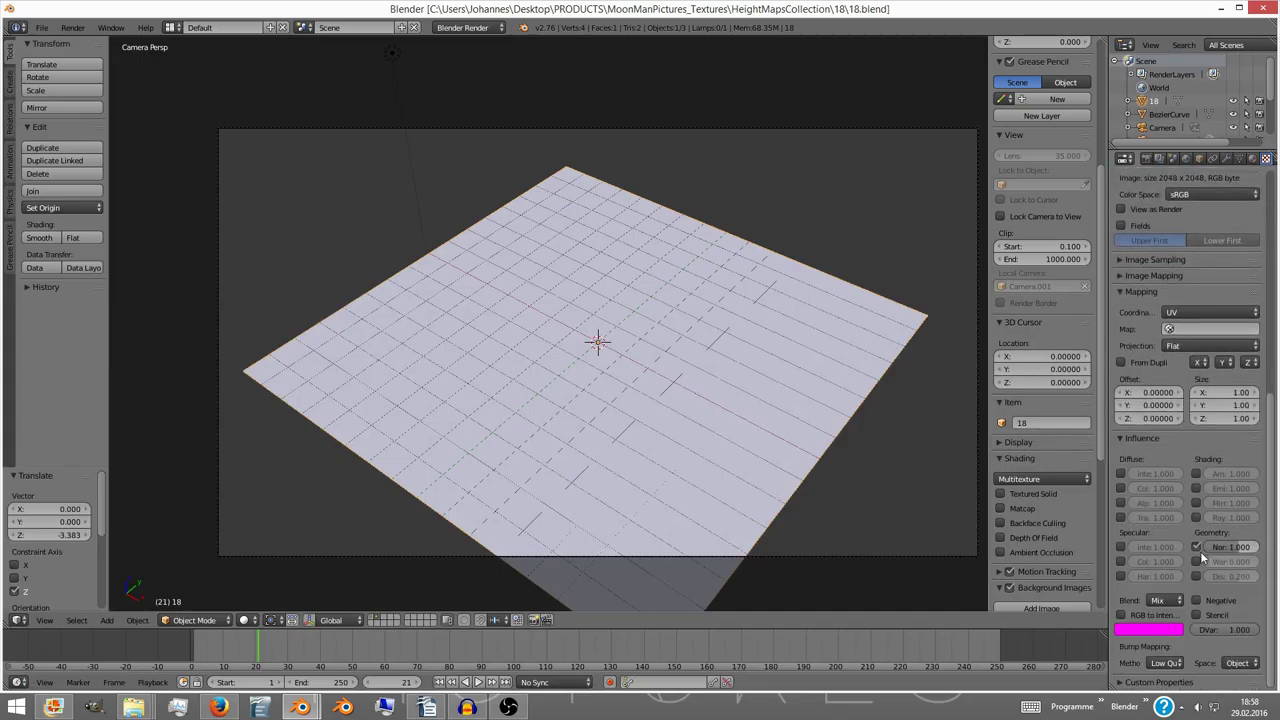
pyautogui.click(1165, 663)
pyautogui.click(1130, 586)
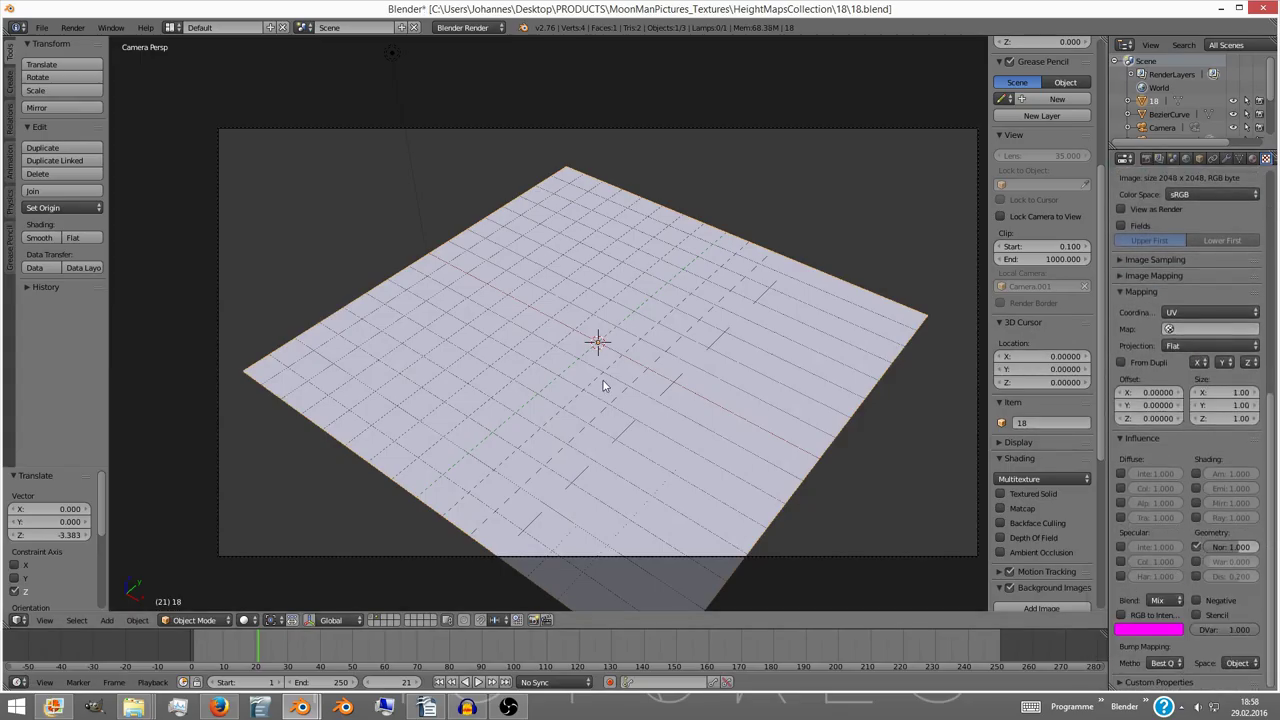
pyautogui.press('F12')
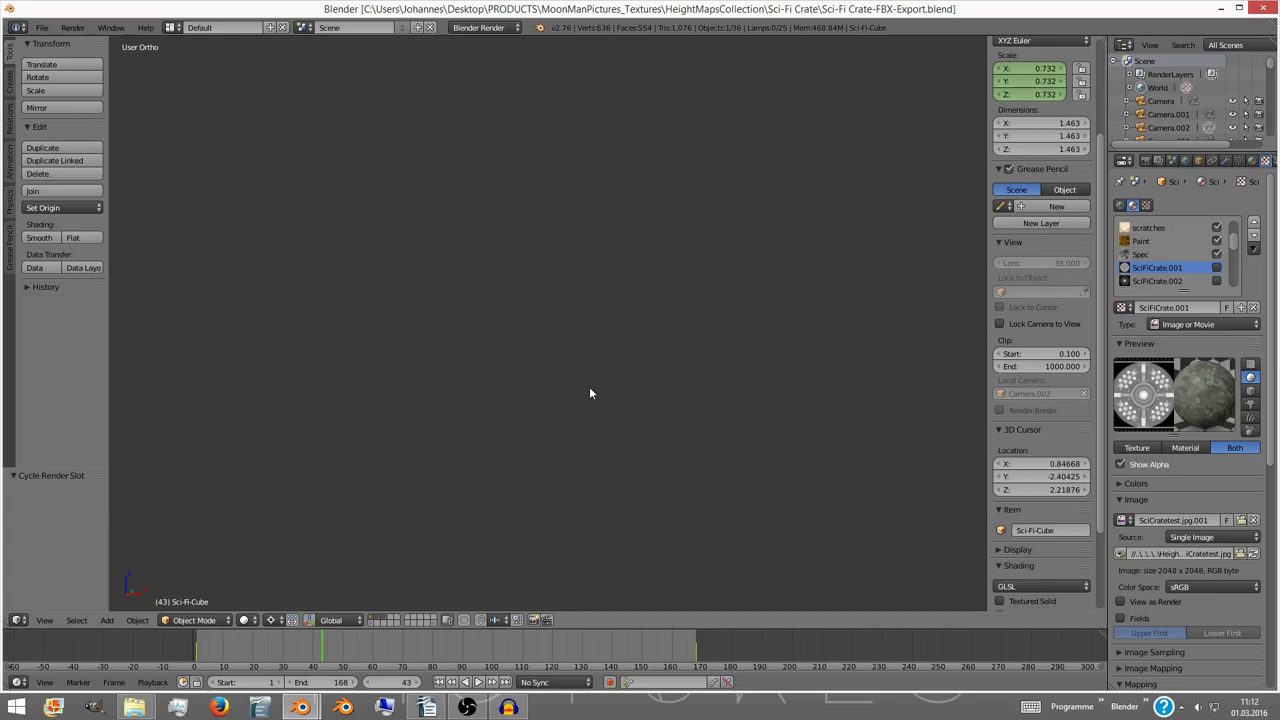
# - View the Sci-Fi Crate scene through its camera, keeping Blender Render as the engine
pyautogui.press('KP_0')
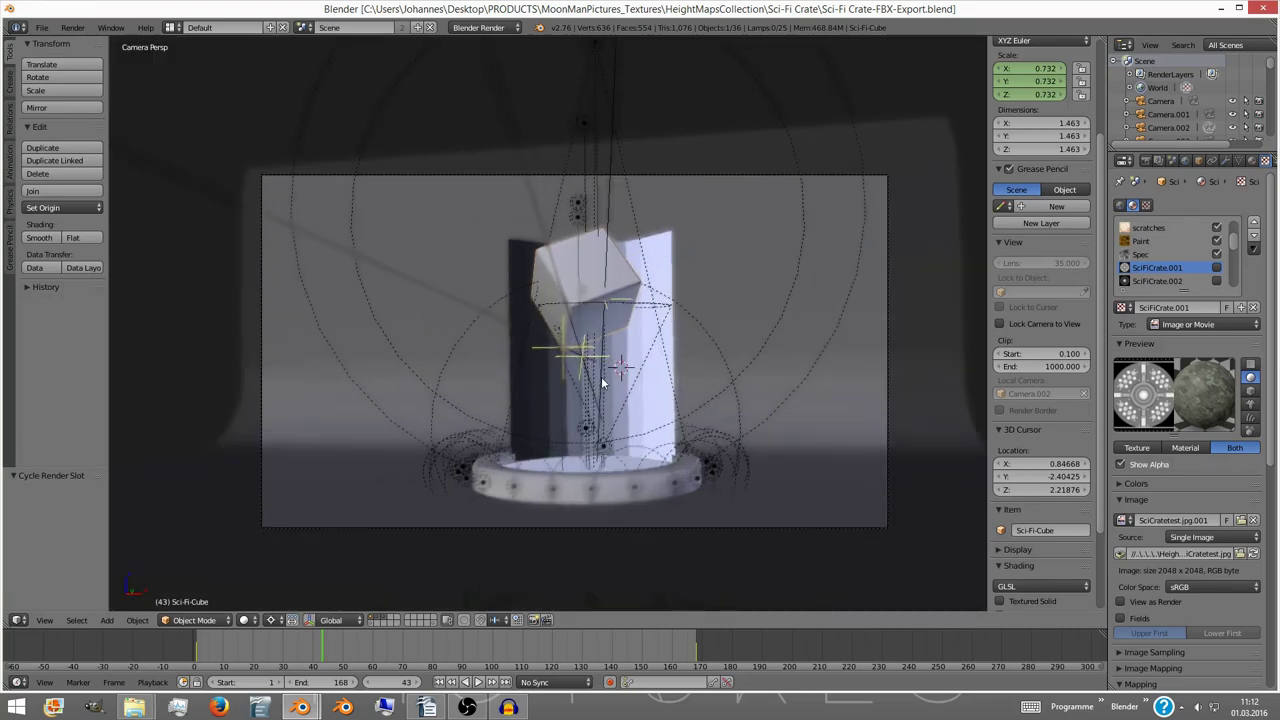
pyautogui.click(484, 27)
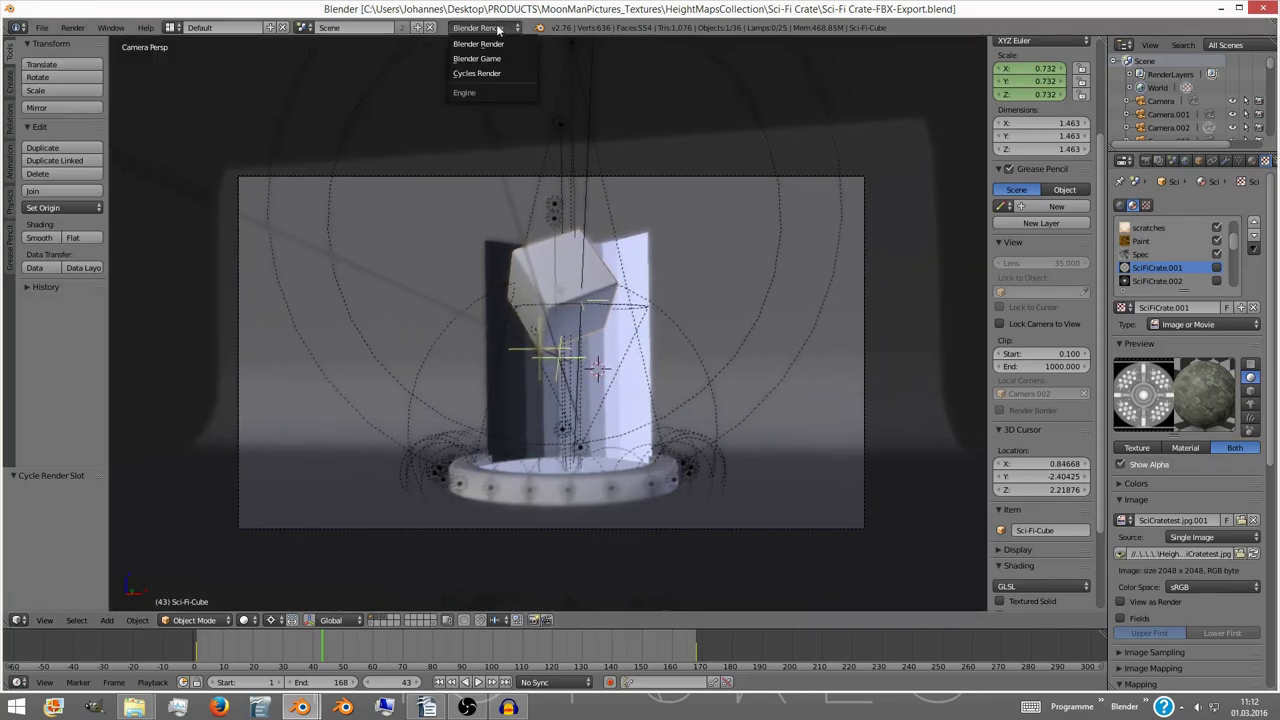
pyautogui.click(498, 45)
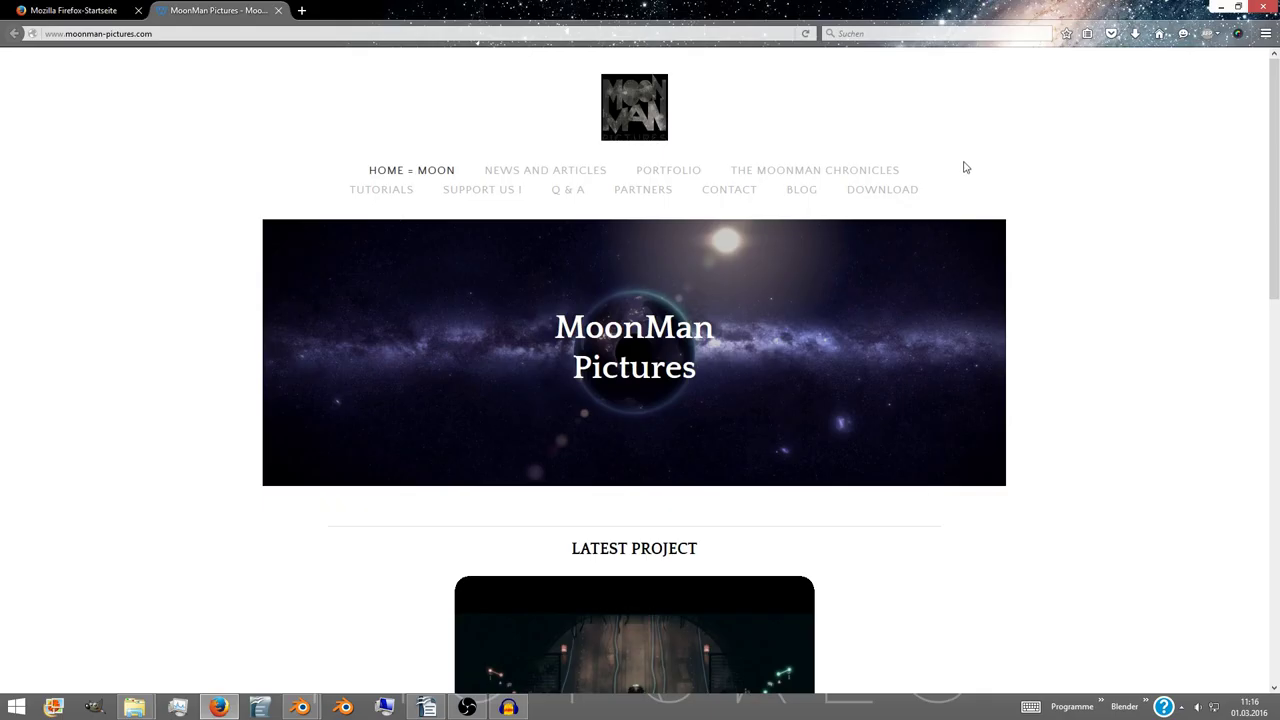
# - Go to the MoonMan Pictures DOWNLOAD > HEIGHTMAPS page and scroll through it
pyautogui.moveTo(906, 189)
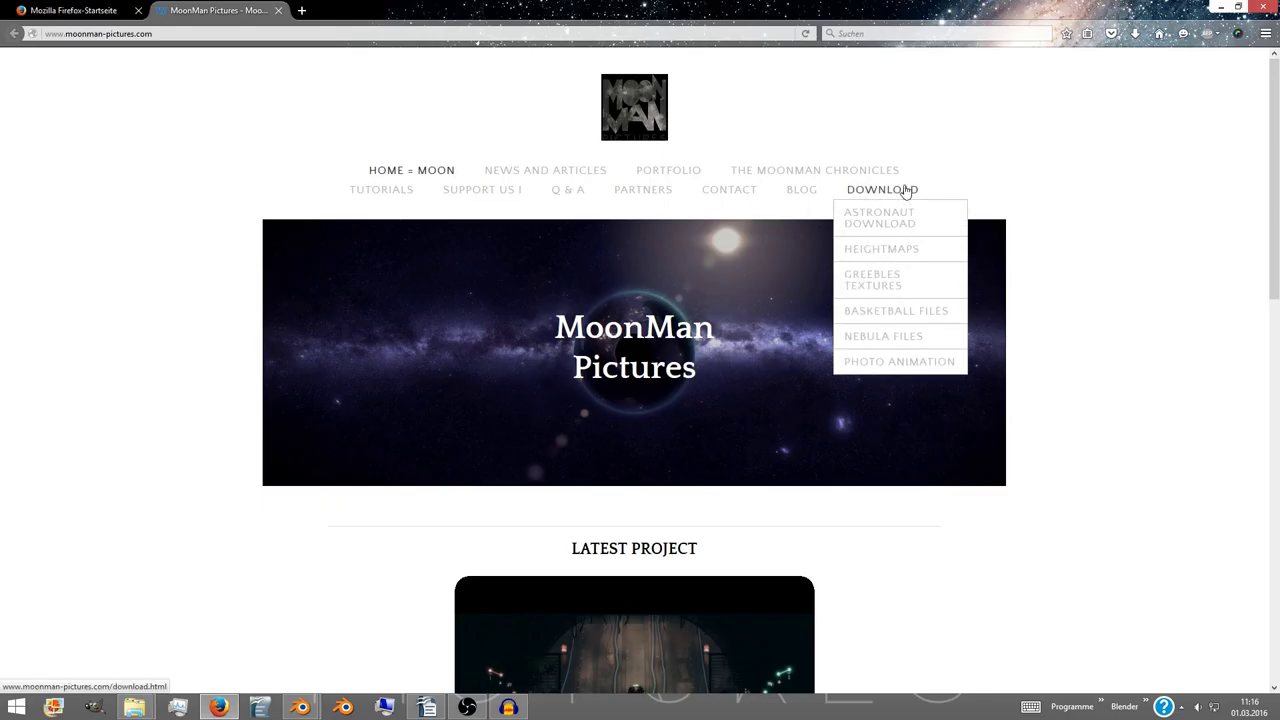
pyautogui.click(881, 255)
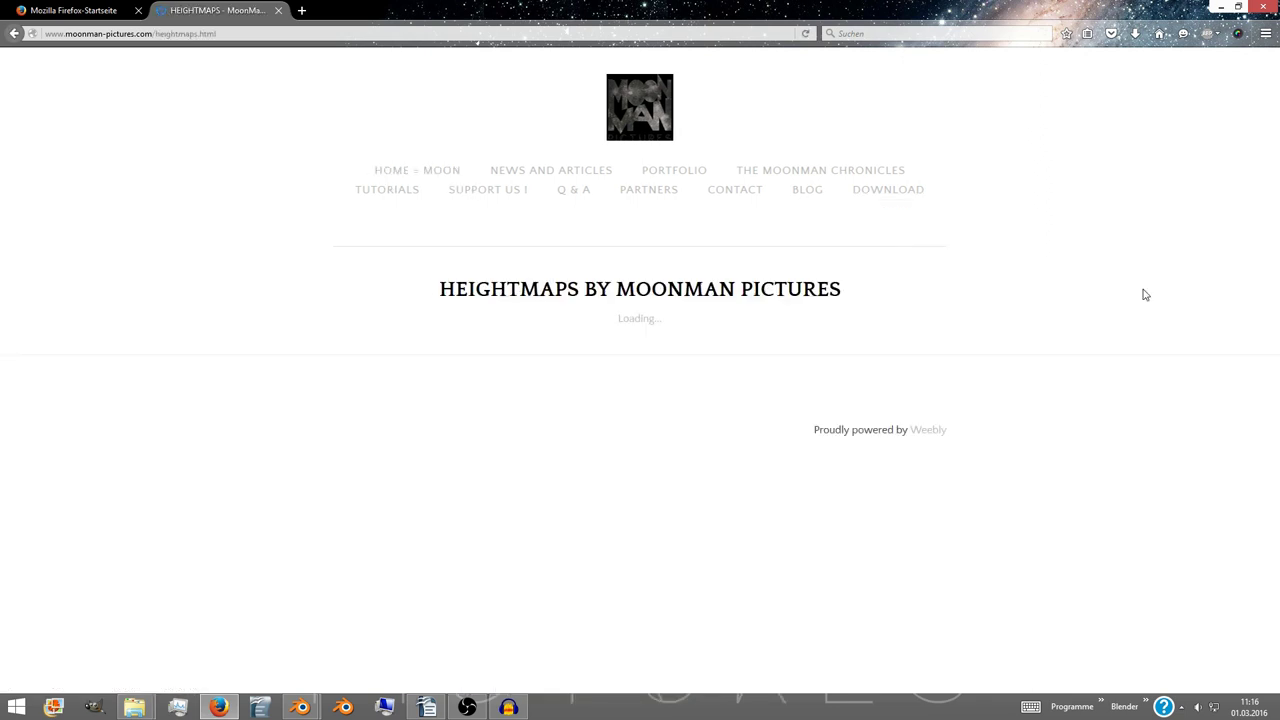
pyautogui.scroll(-2, 1144, 294)
pyautogui.scroll(-1, 1144, 294)
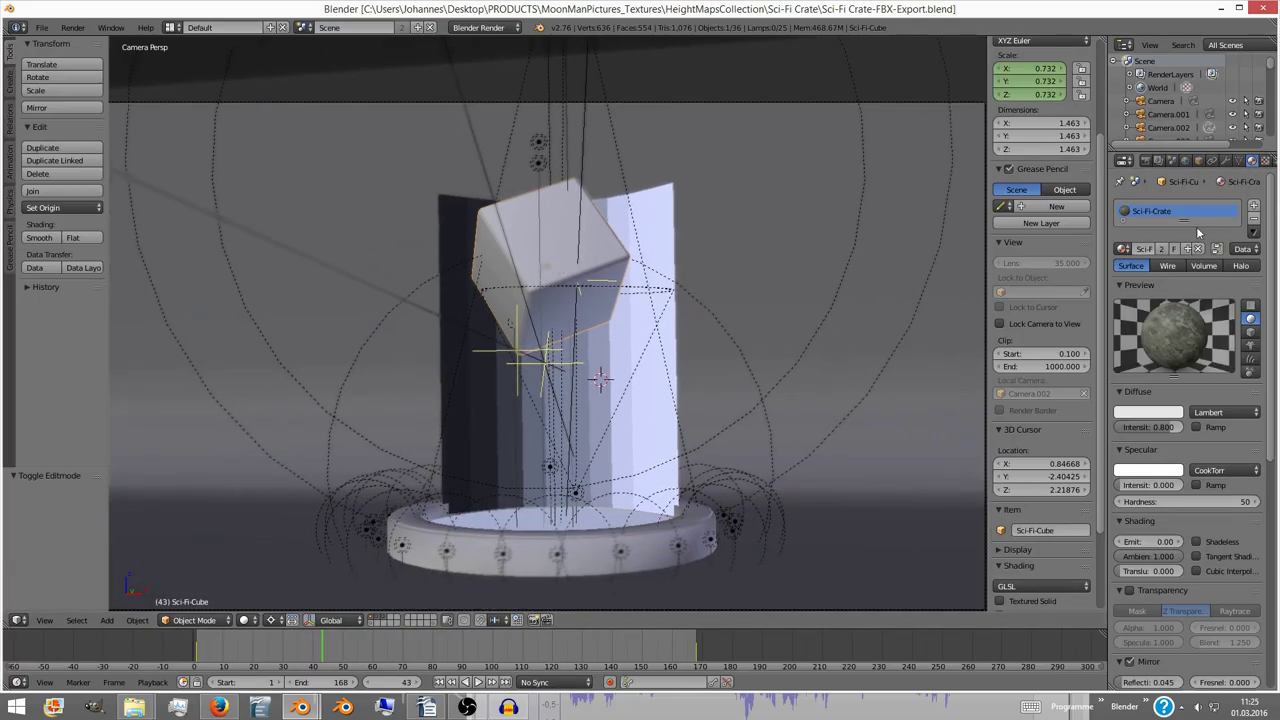
# - Show the crate's texture settings and frame the selected cube in the 3D view
pyautogui.click(1266, 160)
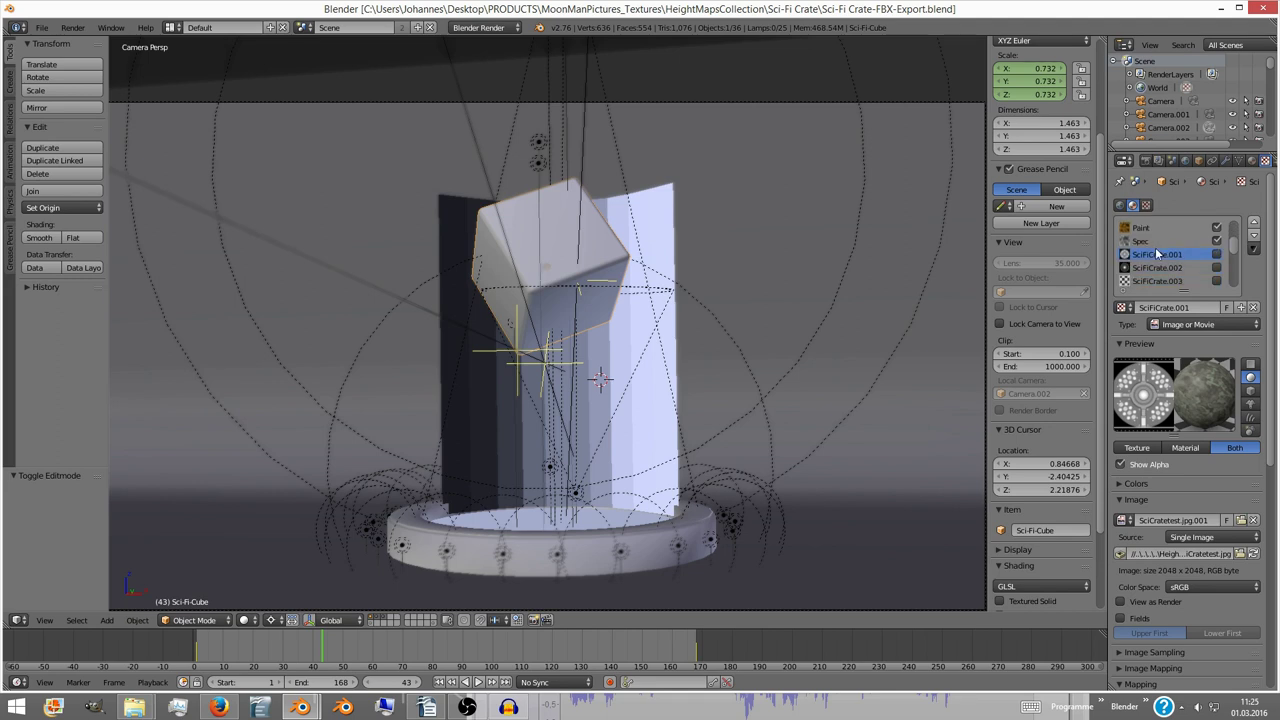
pyautogui.scroll(-3, 1217, 464)
pyautogui.scroll(5, 1215, 461)
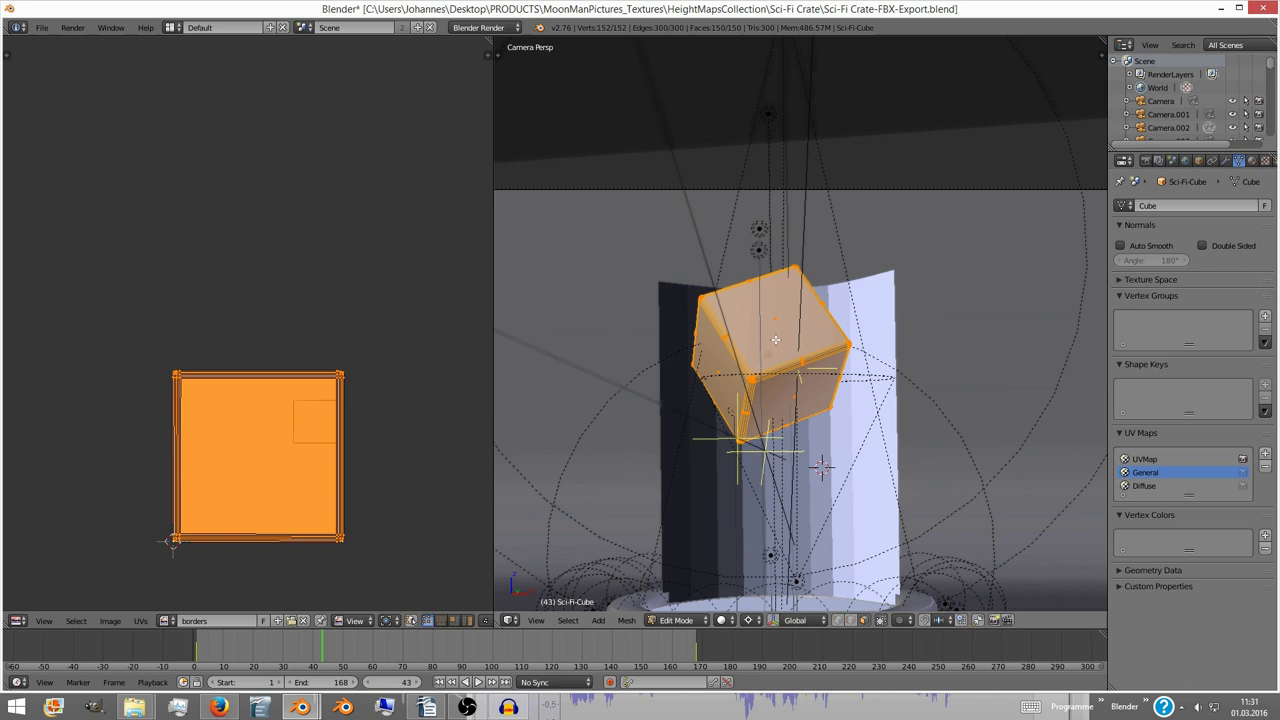
pyautogui.press('KP_Decimal')
pyautogui.scroll(1, 229, 403)
# - Select the cube's top face to see its UV placement, then invert the selection to compare
pyautogui.rightClick(356, 352)
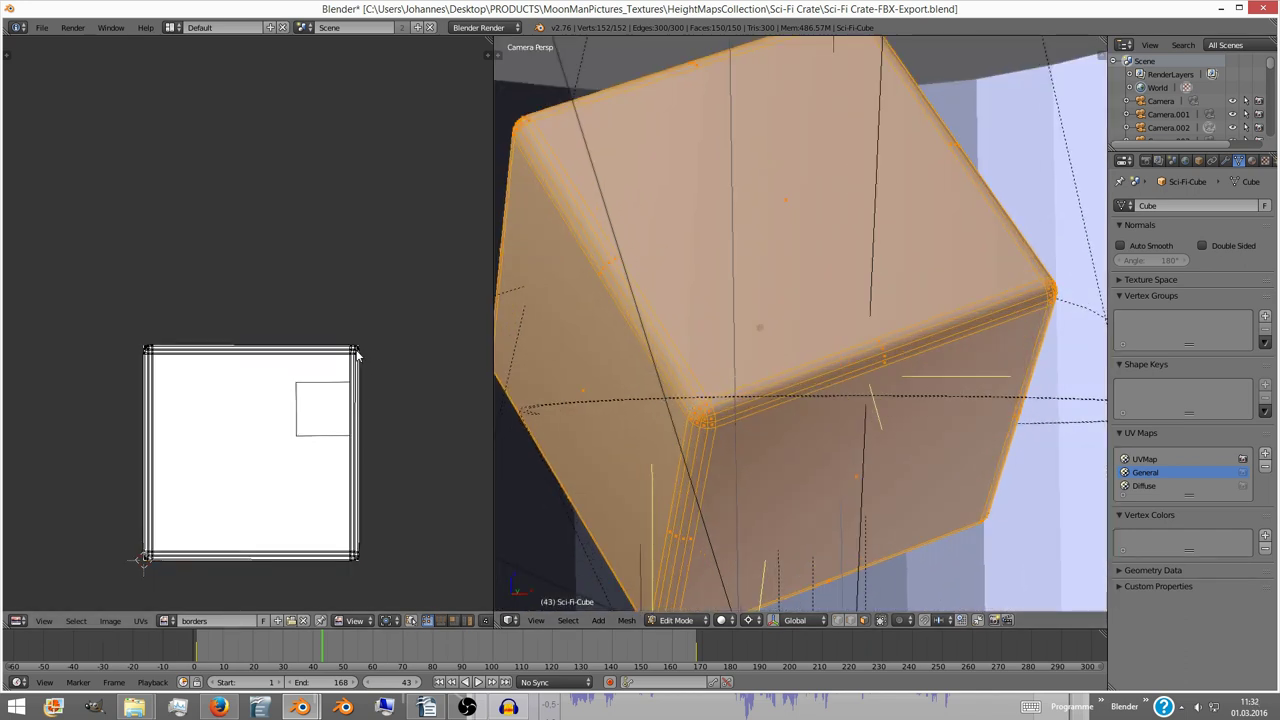
pyautogui.press('a')
pyautogui.press('a')
pyautogui.rightClick(341, 461)
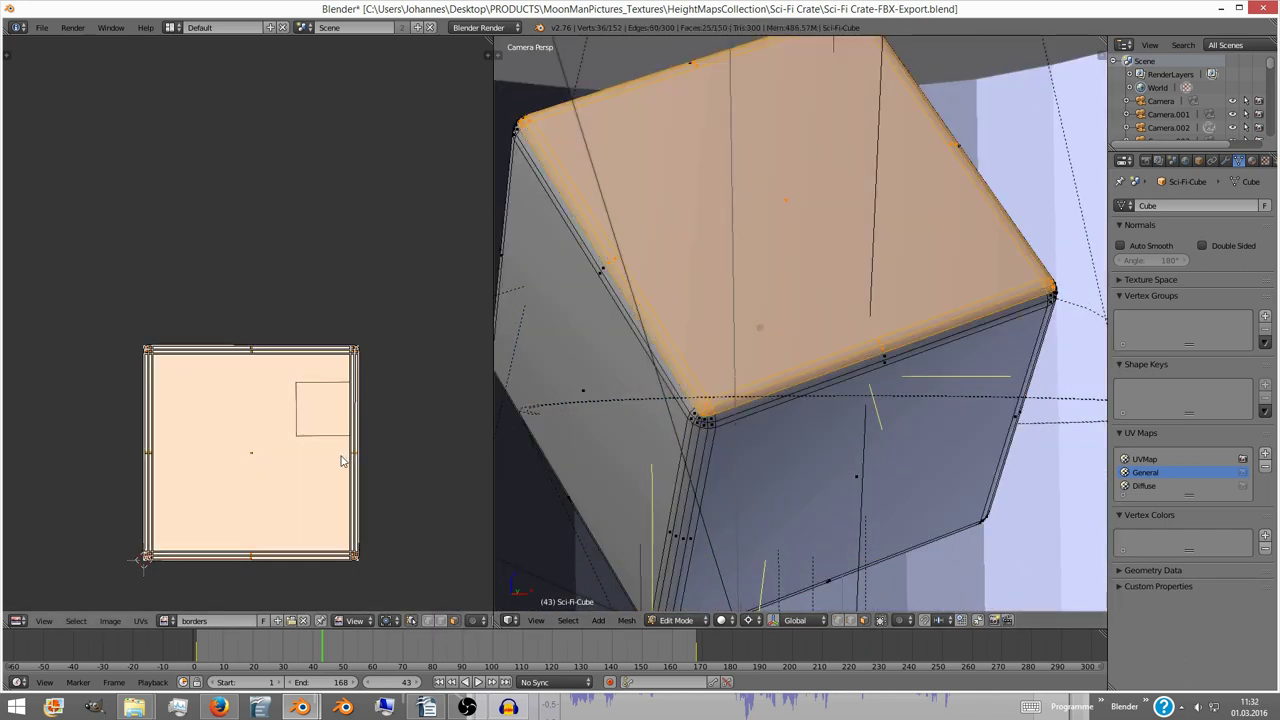
pyautogui.hotkey('ctrl', 'i')
pyautogui.hotkey('ctrl', 'i')
pyautogui.scroll(-1, 694, 447)
pyautogui.scroll(-2, 694, 447)
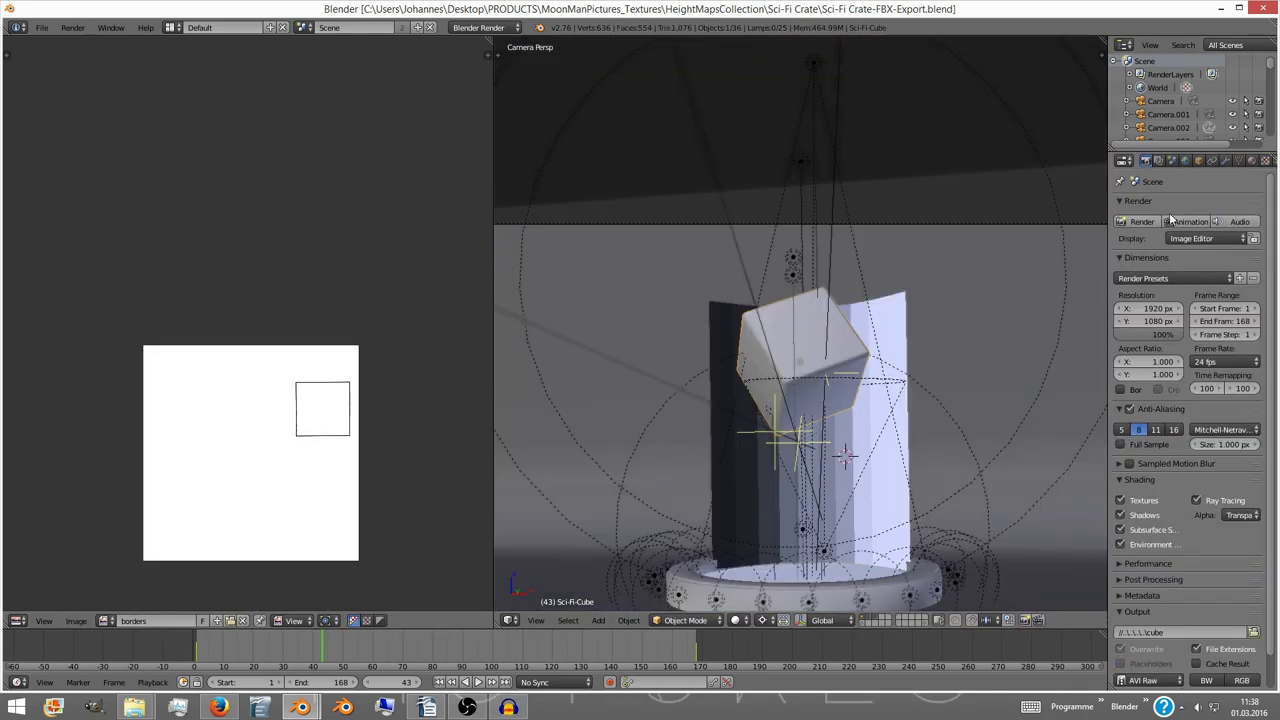
# - Render the crate, switch on its Frame texture slot, and start a fresh render
pyautogui.press('F12')
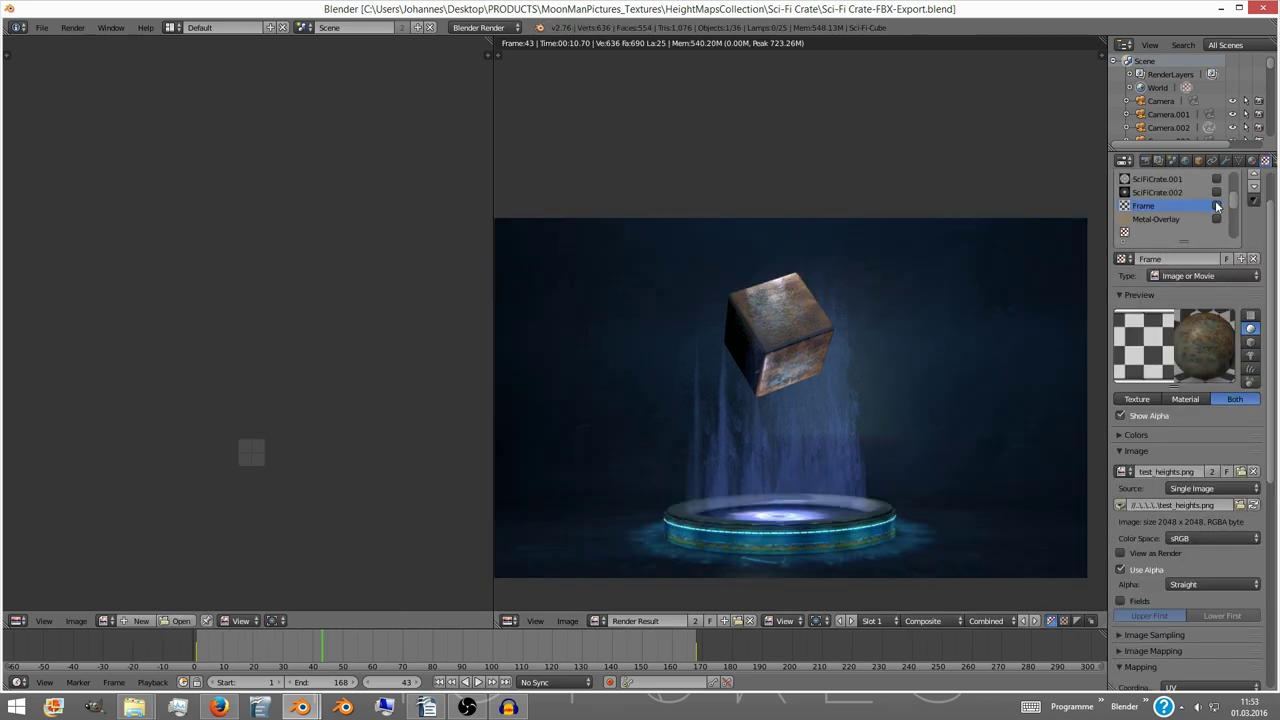
pyautogui.click(1216, 205)
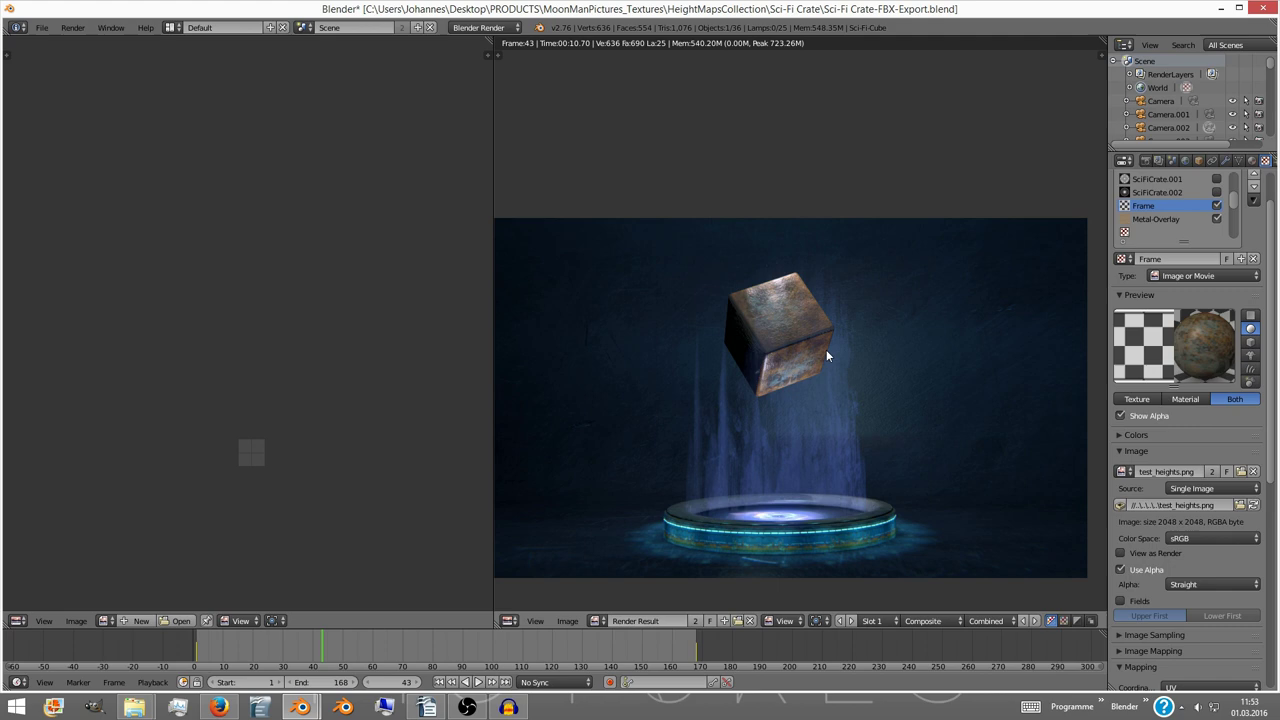
pyautogui.click(1145, 160)
pyautogui.click(1141, 221)
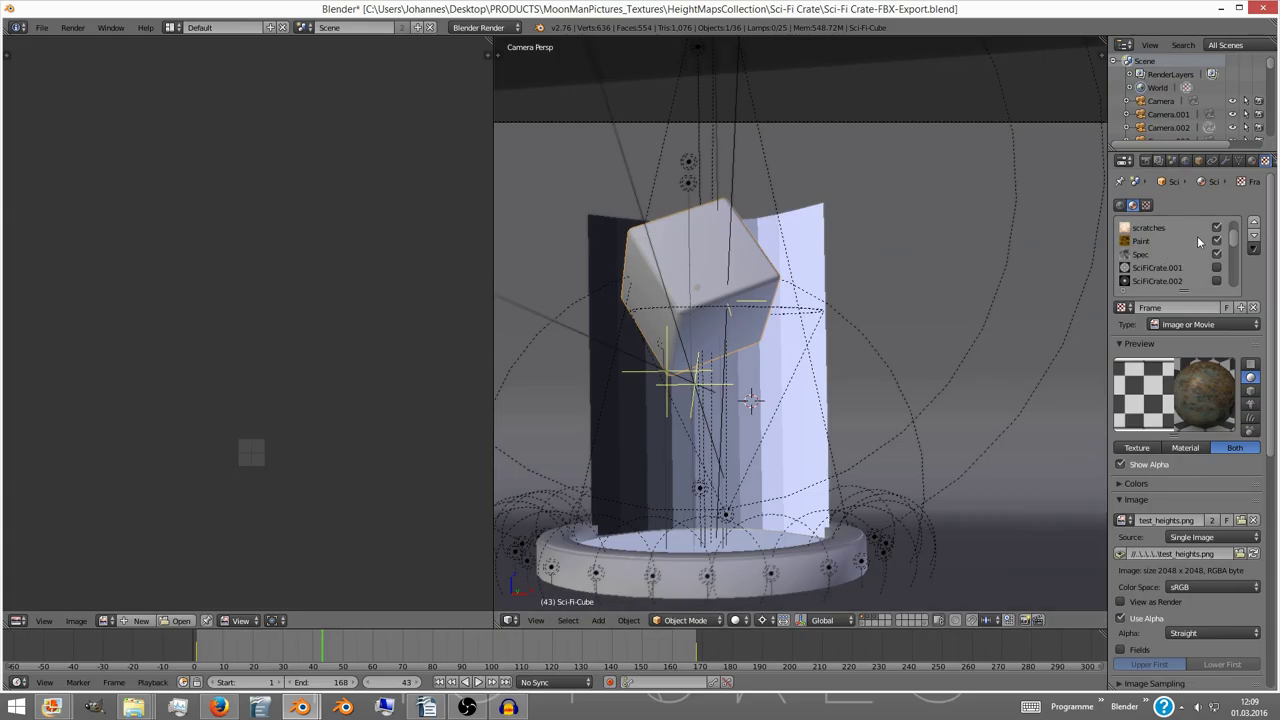
# - Check the Frame texture's UV/General mapping and Normal influence in the Texture panel
pyautogui.scroll(-3, 1198, 248)
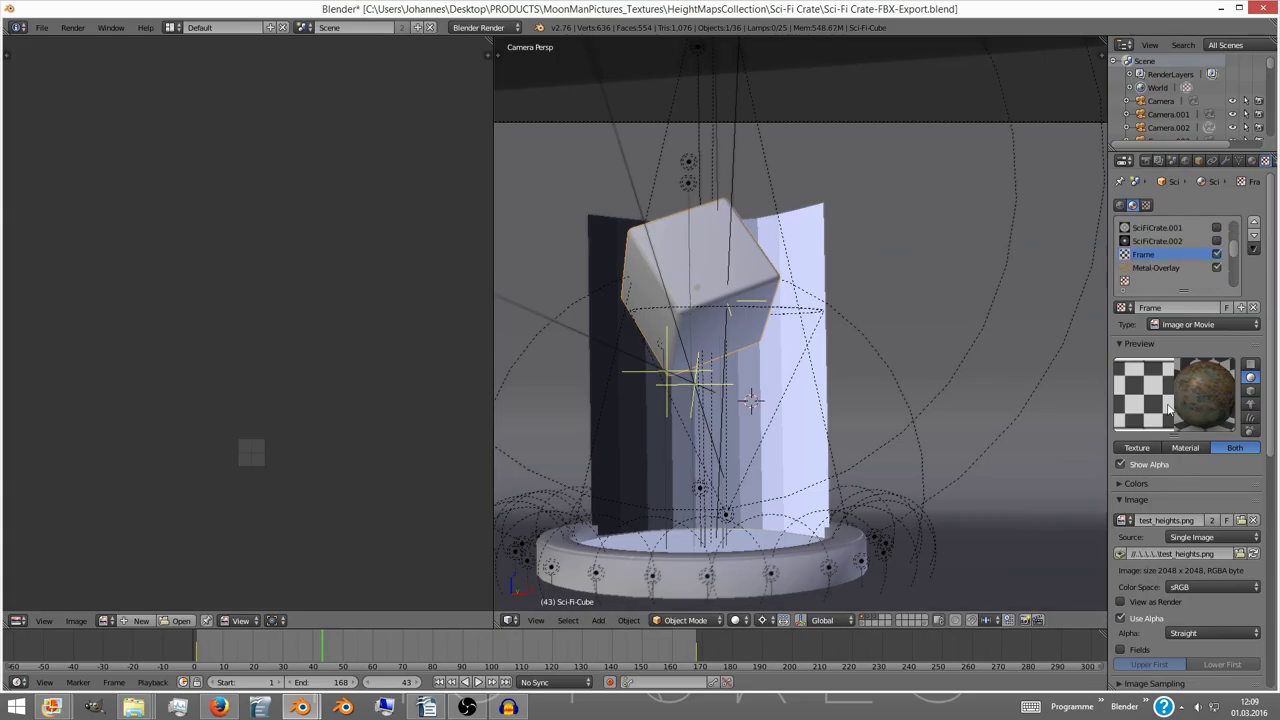
pyautogui.scroll(-10, 1168, 408)
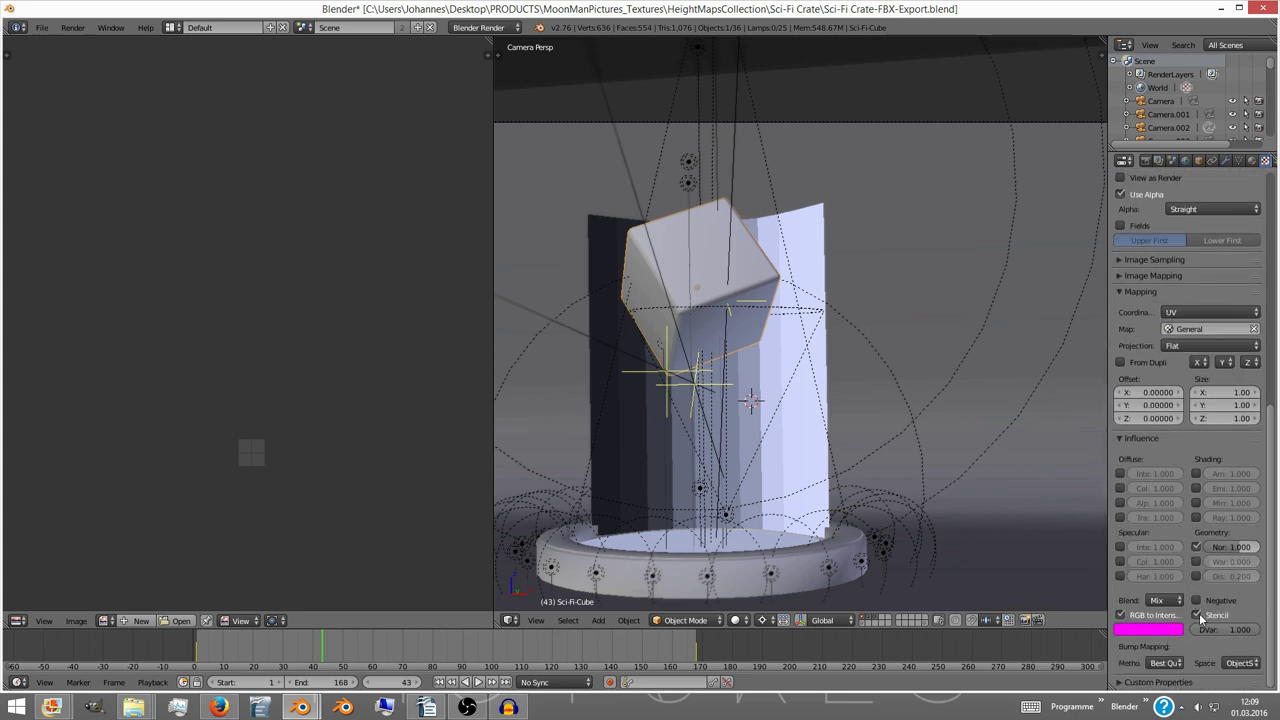
pyautogui.scroll(10, 1198, 612)
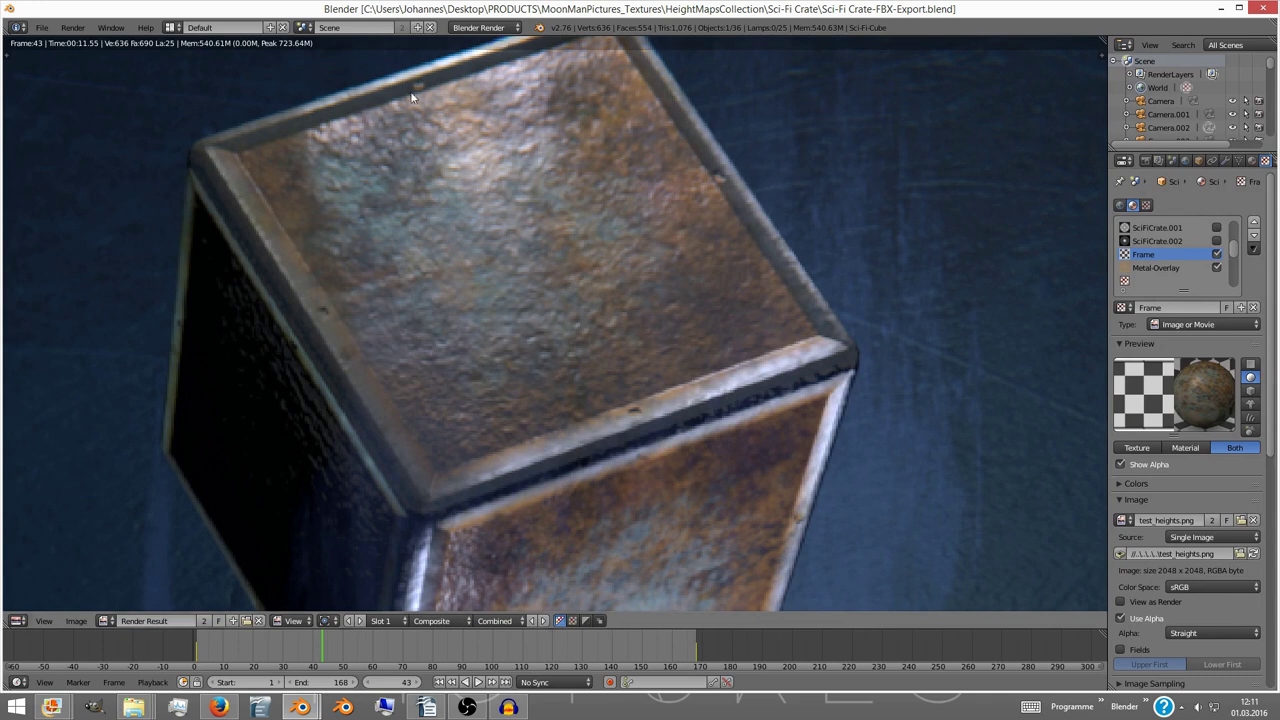
# - Zoom out and pan the render result until the whole framed crate is visible
pyautogui.scroll(-3, 350, 390)
pyautogui.moveTo(394, 447); pyautogui.dragTo(591, 416, button='middle')
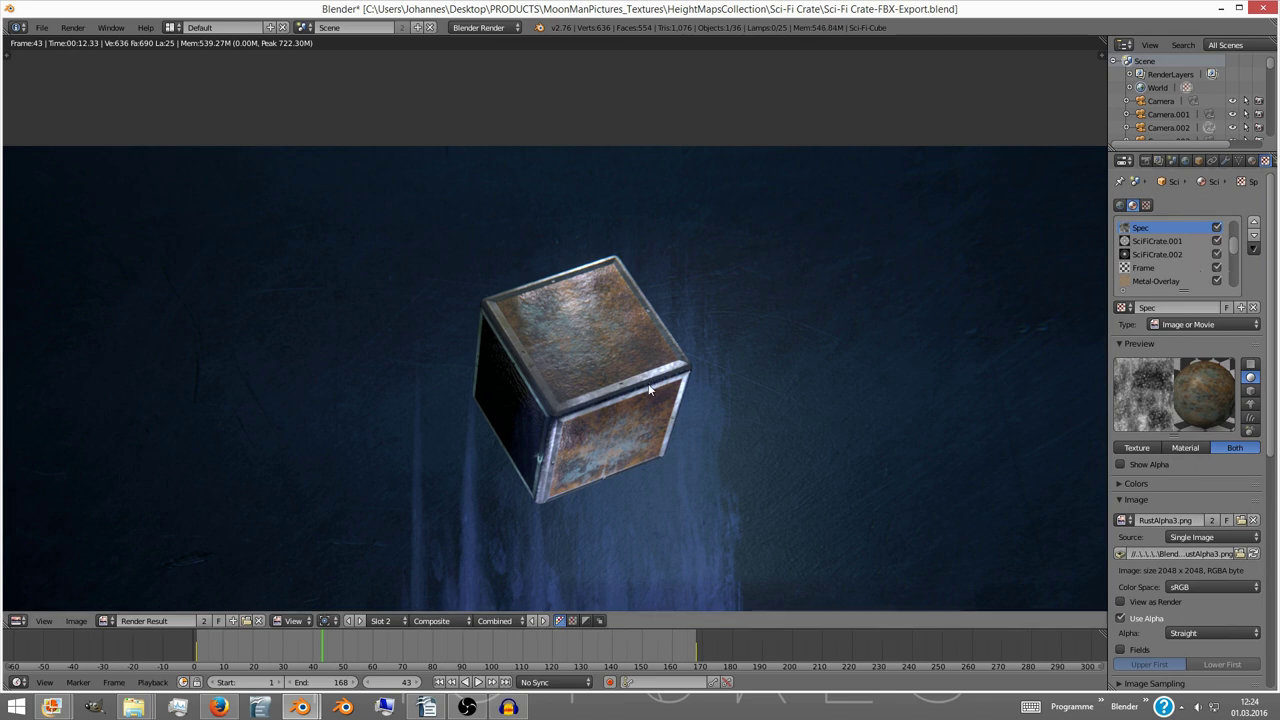
# - Switch to render Slot 1 to compare the earlier crate render with round details, zoomed in
pyautogui.click(1147, 161)
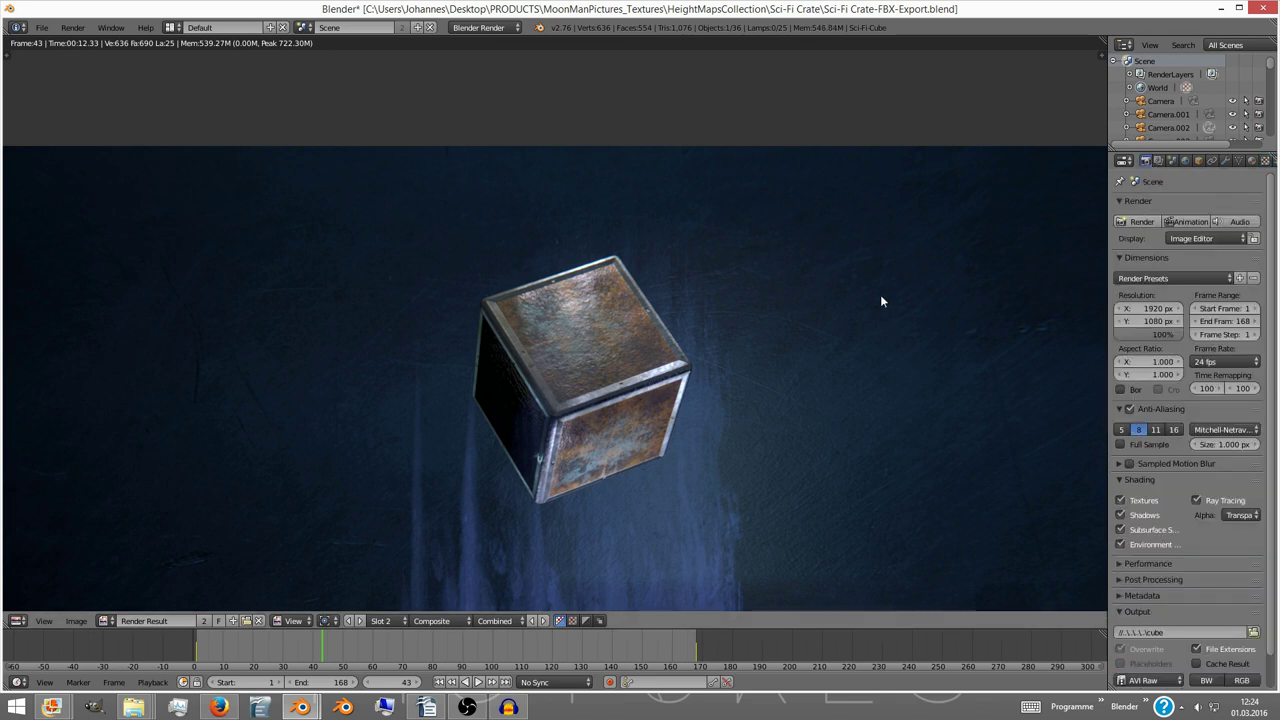
pyautogui.press('j')
pyautogui.scroll(1, 632, 397)
pyautogui.scroll(-4, 536, 403)
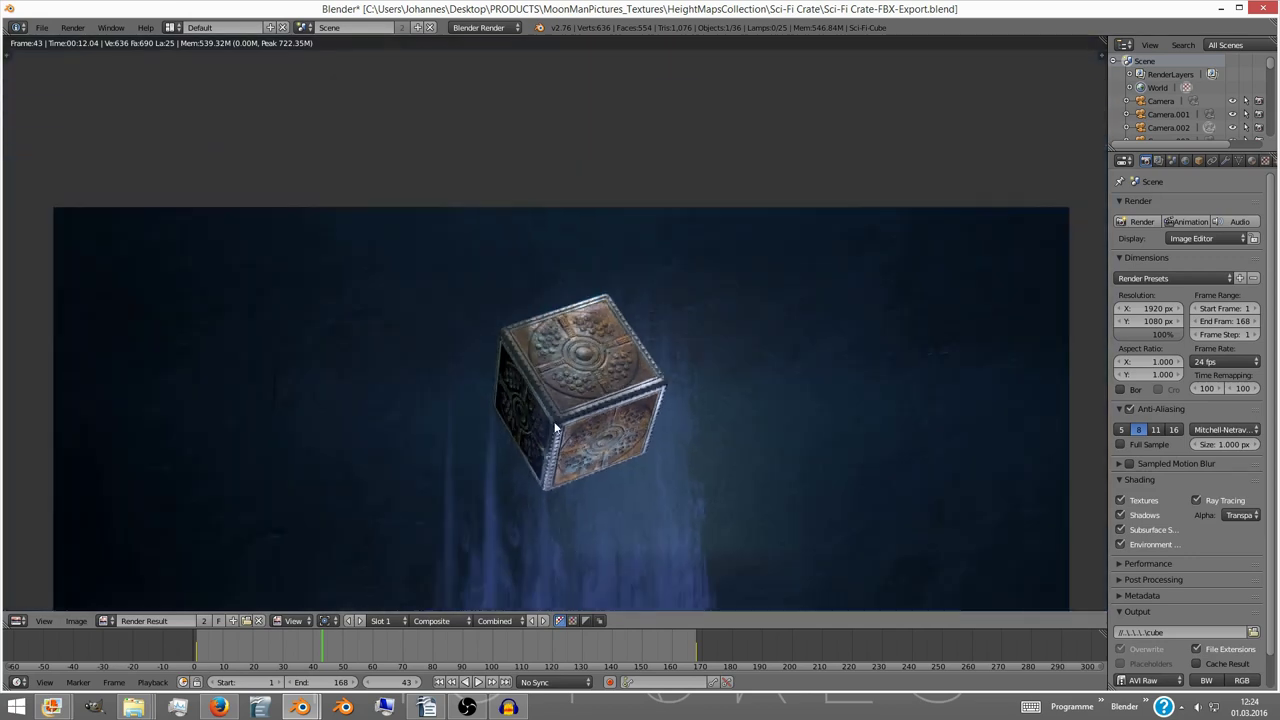
pyautogui.scroll(2, 610, 343)
pyautogui.scroll(2, 610, 343)
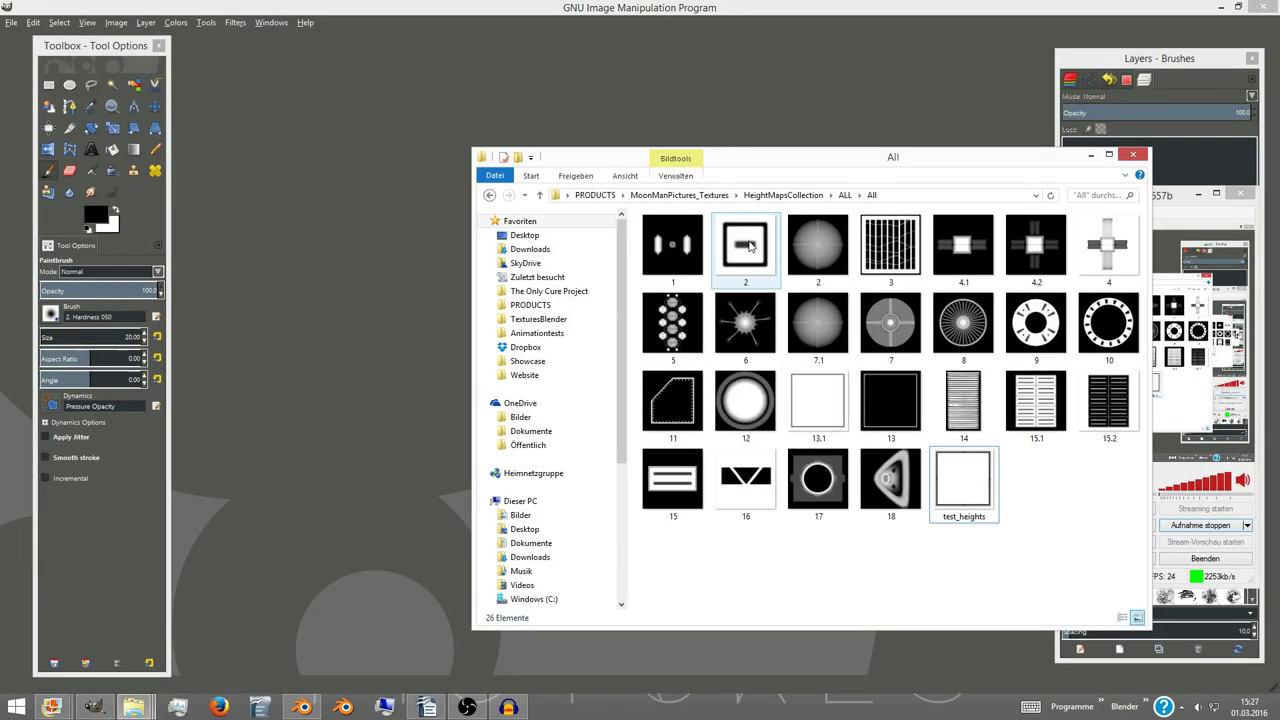
# - Open height map 2 in GIMP and export it as Indent-Square-1.gbr
pyautogui.moveTo(748, 250); pyautogui.dragTo(378, 384)
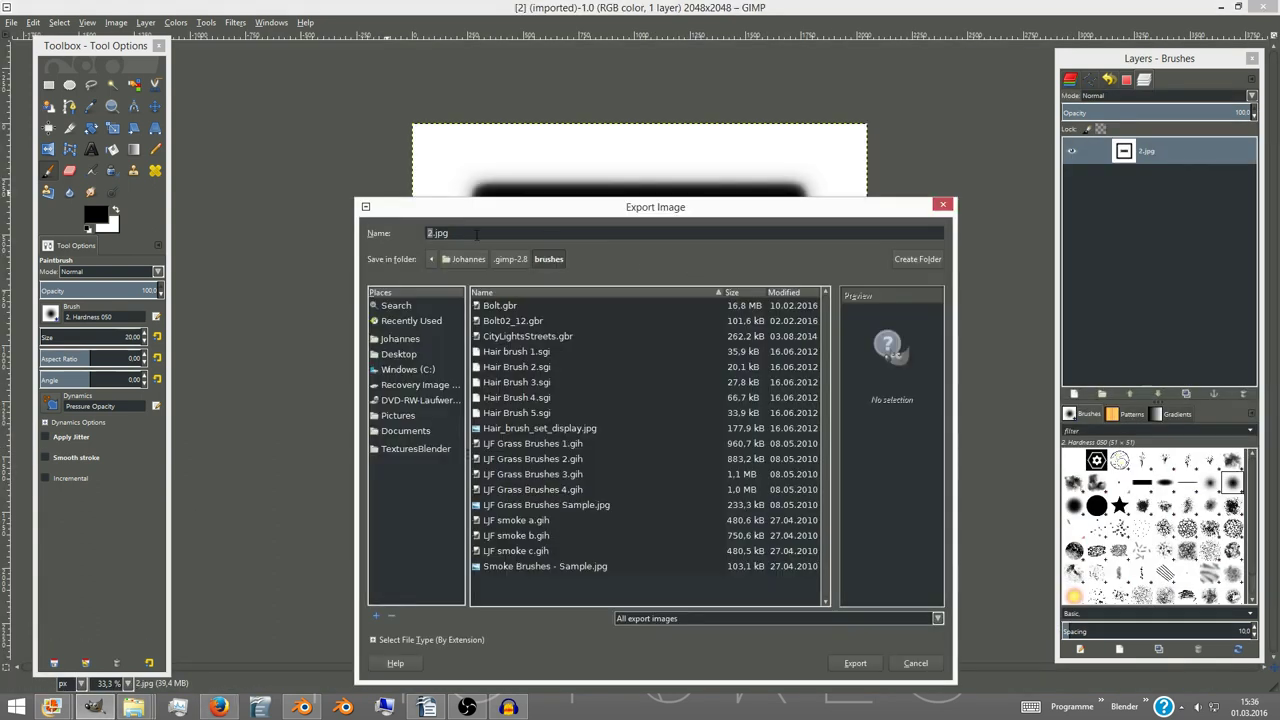
pyautogui.write('Indent-Square-1.gbr')
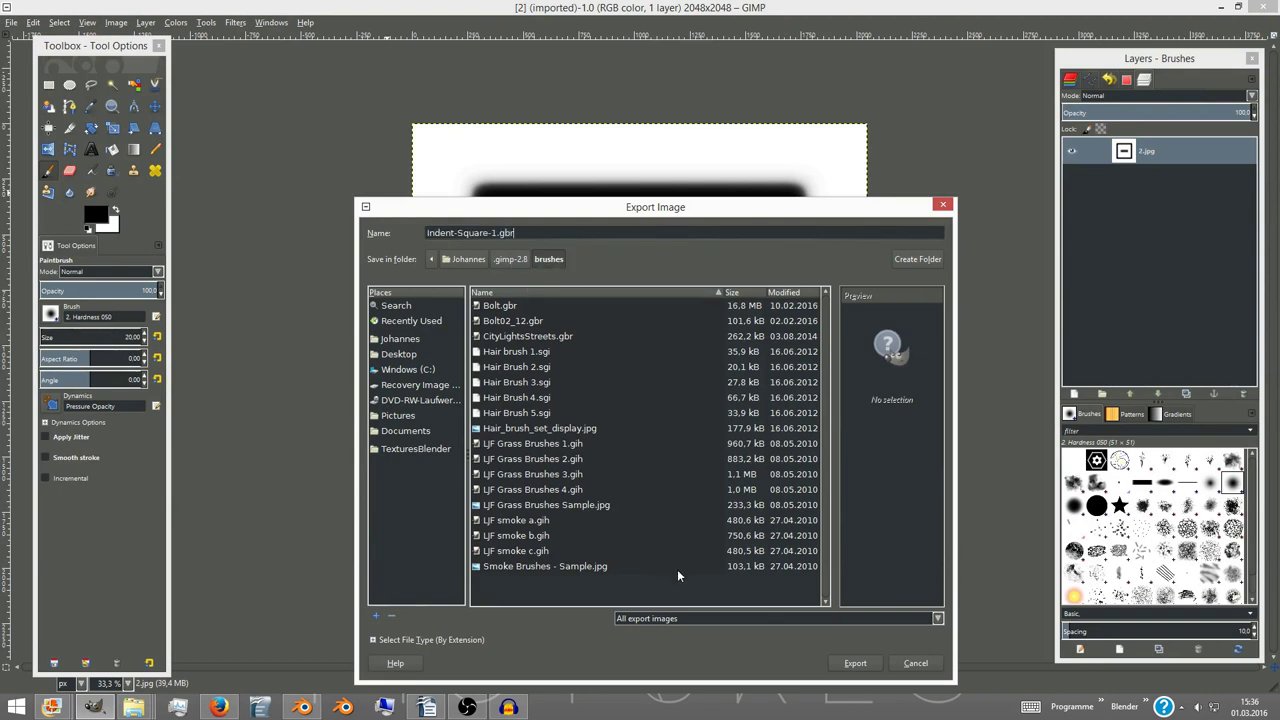
pyautogui.click(467, 707)
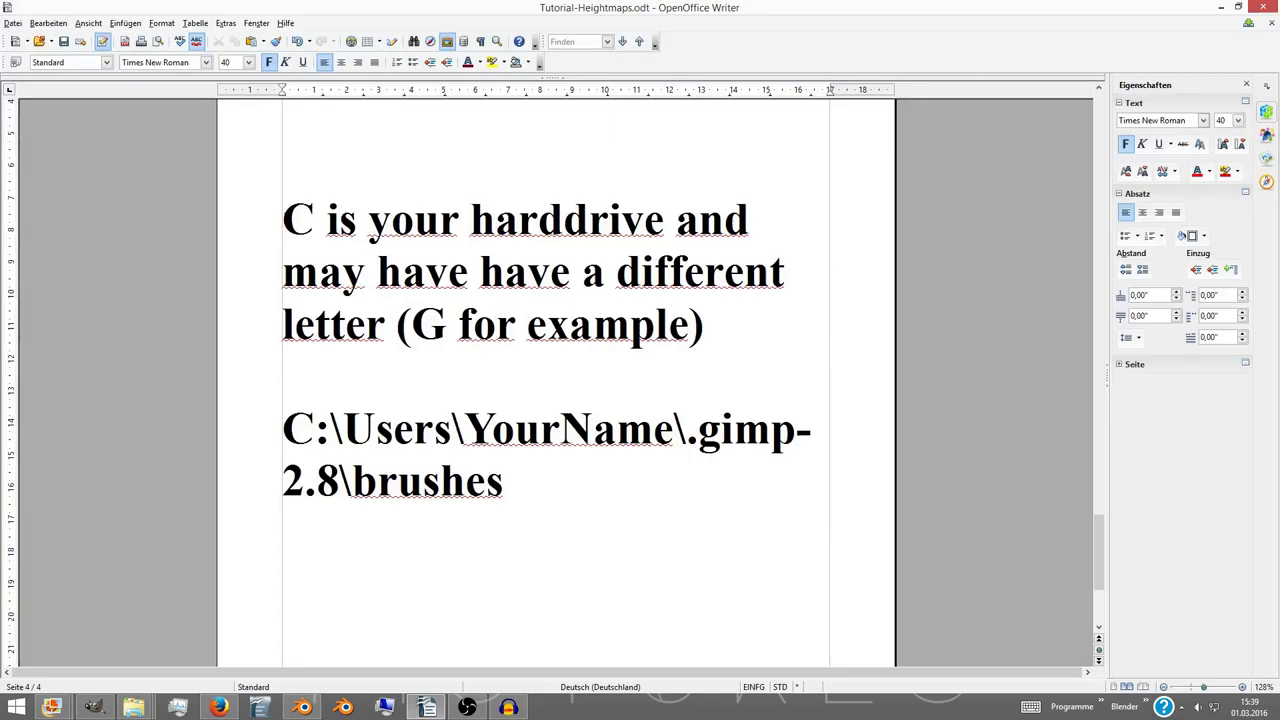
# - Highlight the drive-letter note and the GIMP brushes folder path, then add ':)' after it
pyautogui.moveTo(284, 218); pyautogui.dragTo(503, 318)
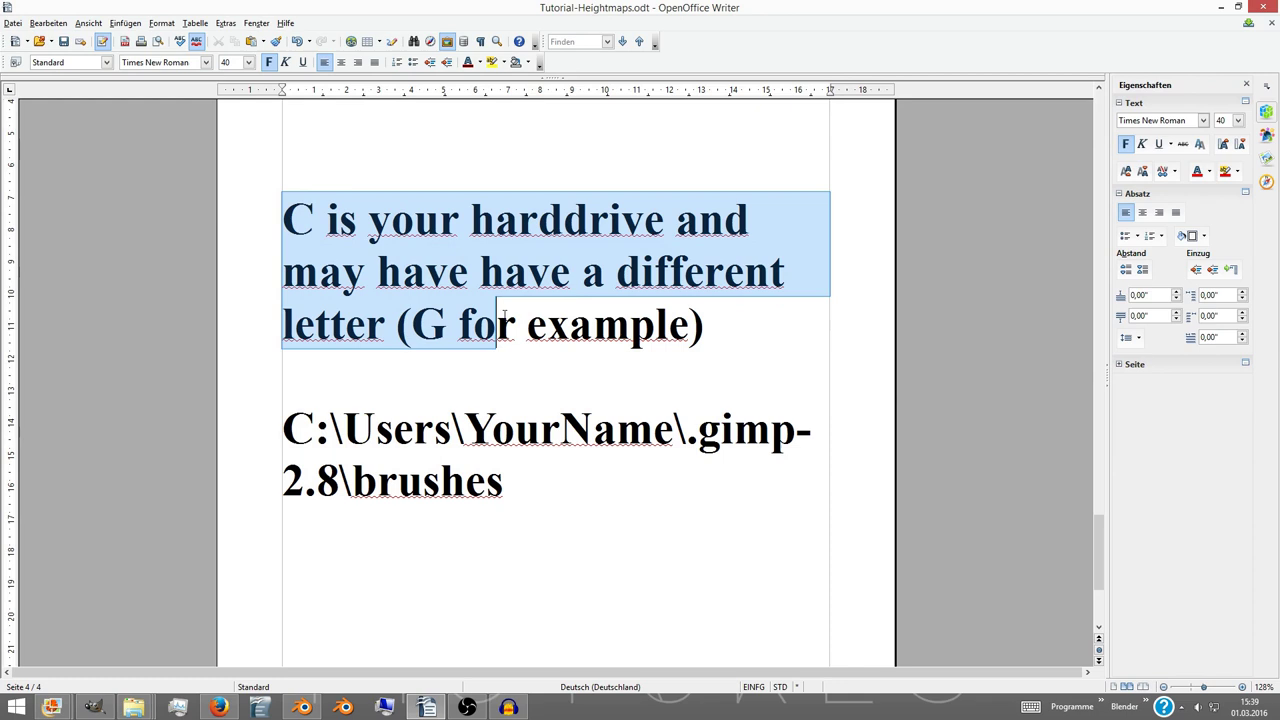
pyautogui.moveTo(284, 428)
pyautogui.mouseDown()
pyautogui.moveTo(700, 440)
pyautogui.moveTo(530, 487)
pyautogui.mouseUp()
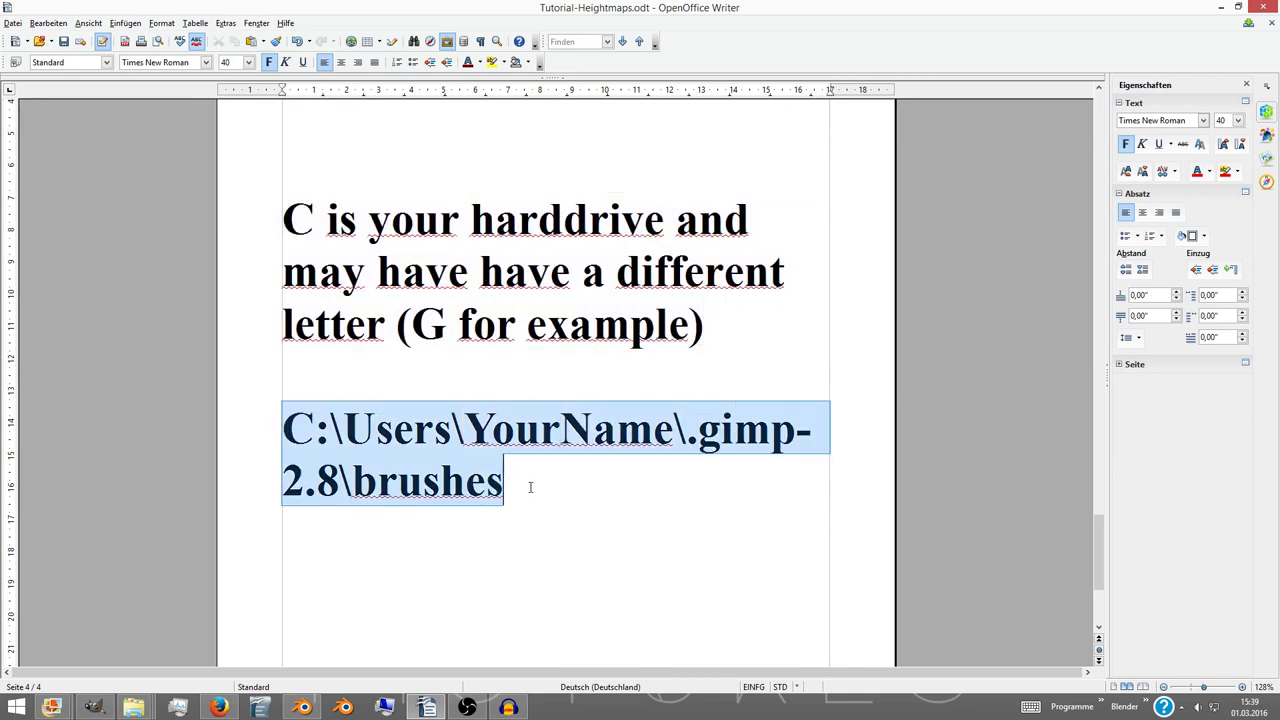
pyautogui.click(530, 487)
pyautogui.write(':)')
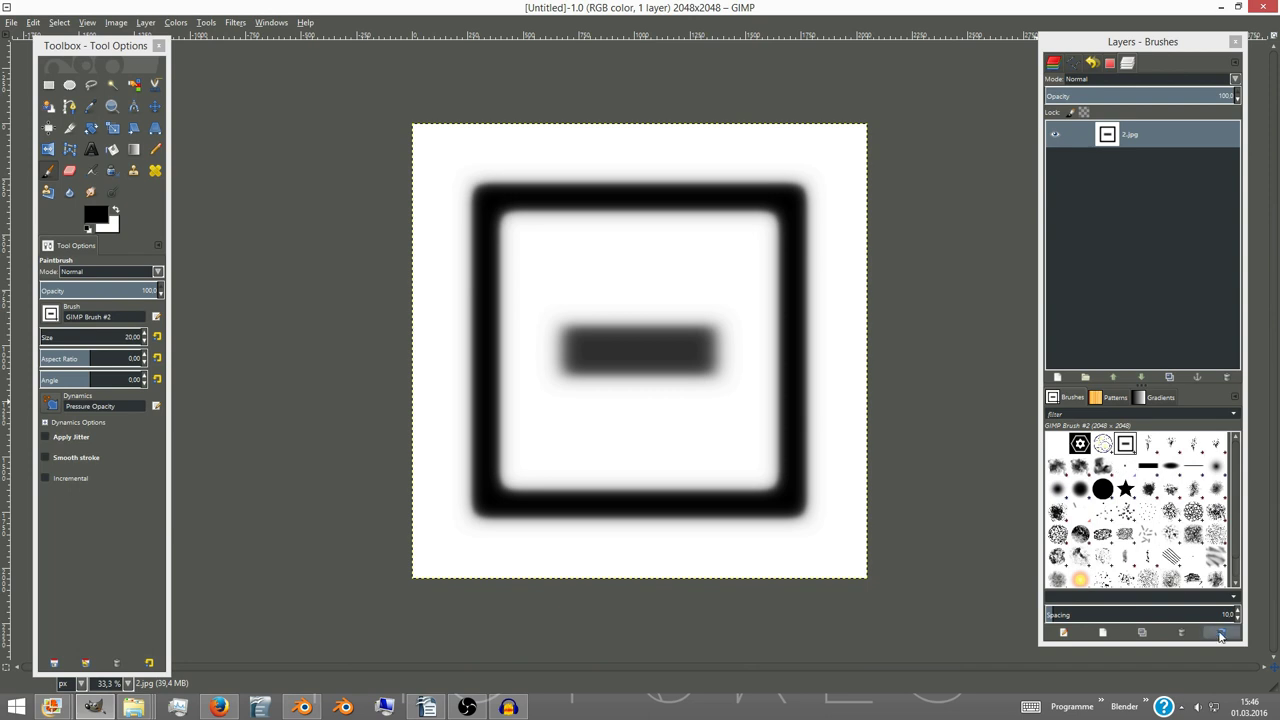
# - Refresh the brushes, dismiss the error, and stamp two squares with GIMP Brush #2
pyautogui.click(1222, 636)
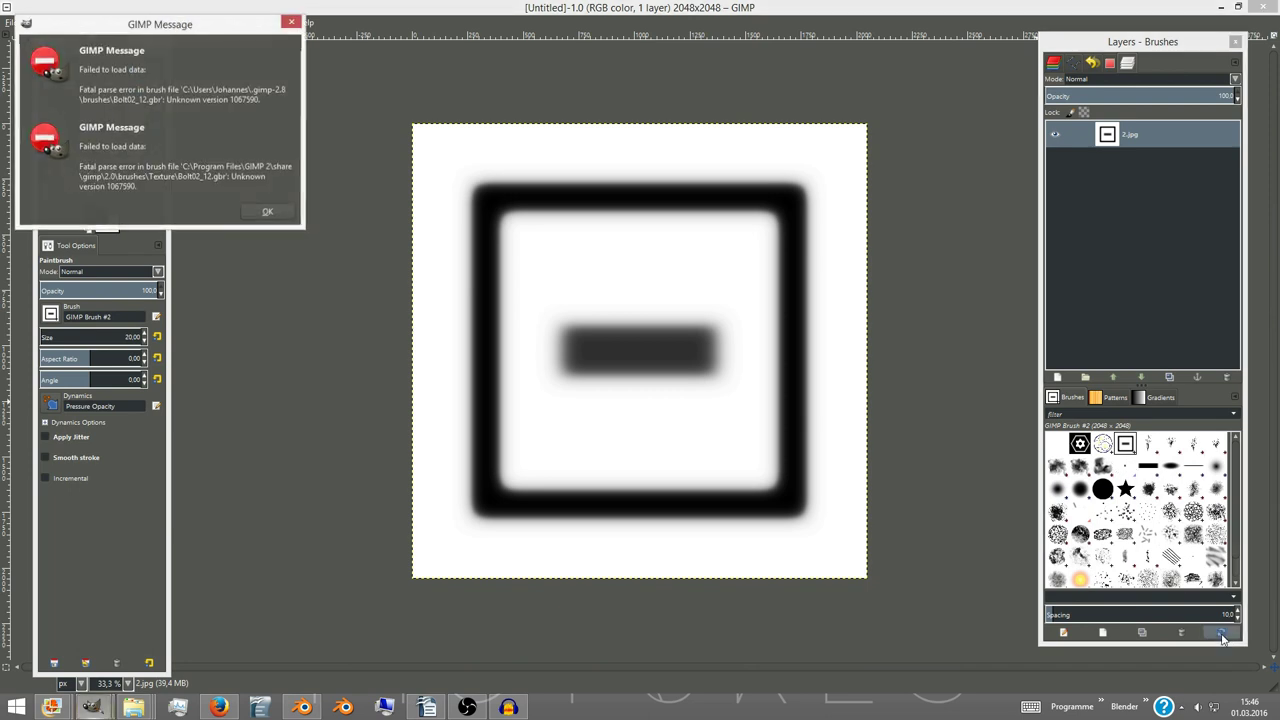
pyautogui.click(1180, 620)
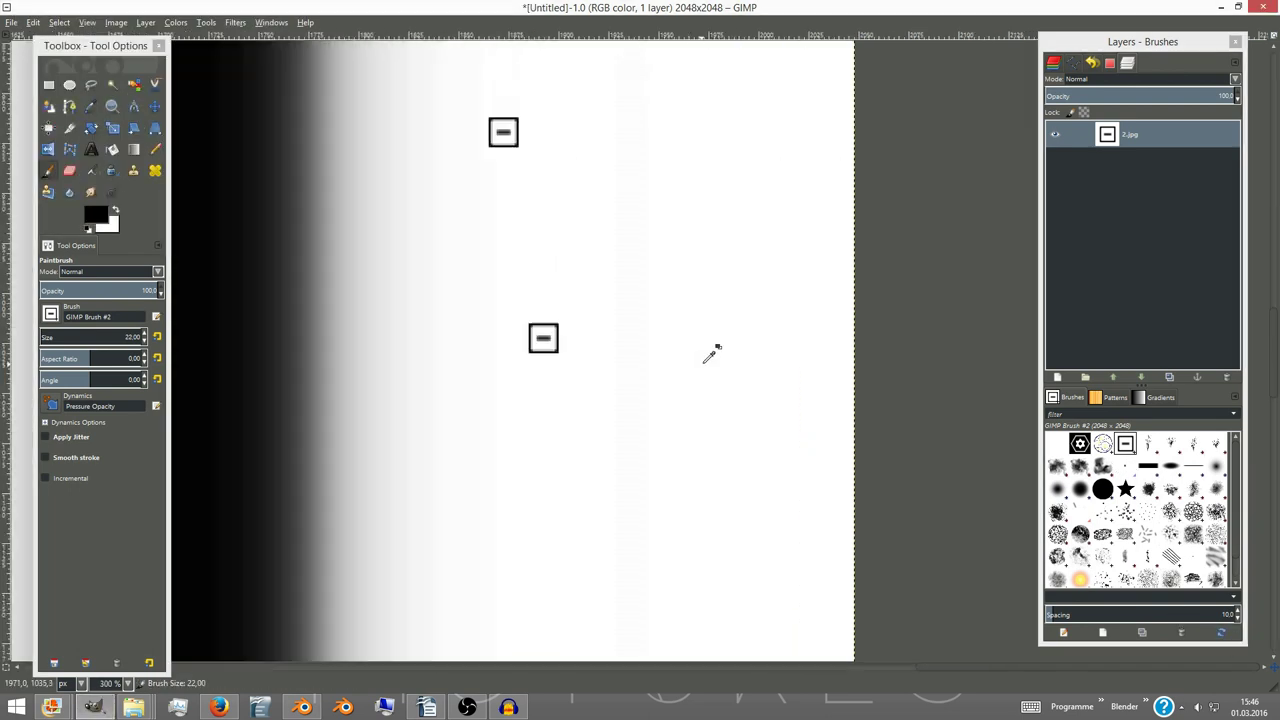
pyautogui.click(703, 282)
pyautogui.click(687, 427)
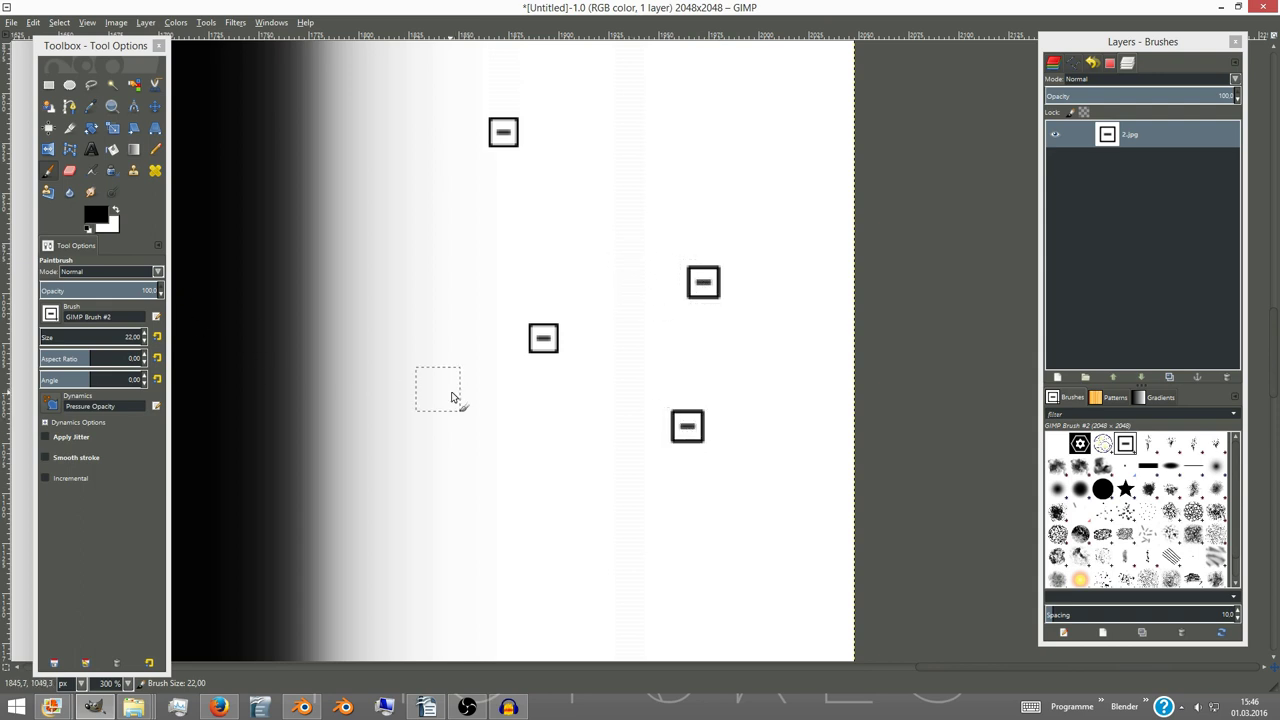
pyautogui.keyDown('ctrl'); pyautogui.scroll(-1, 451, 397); pyautogui.keyUp('ctrl')
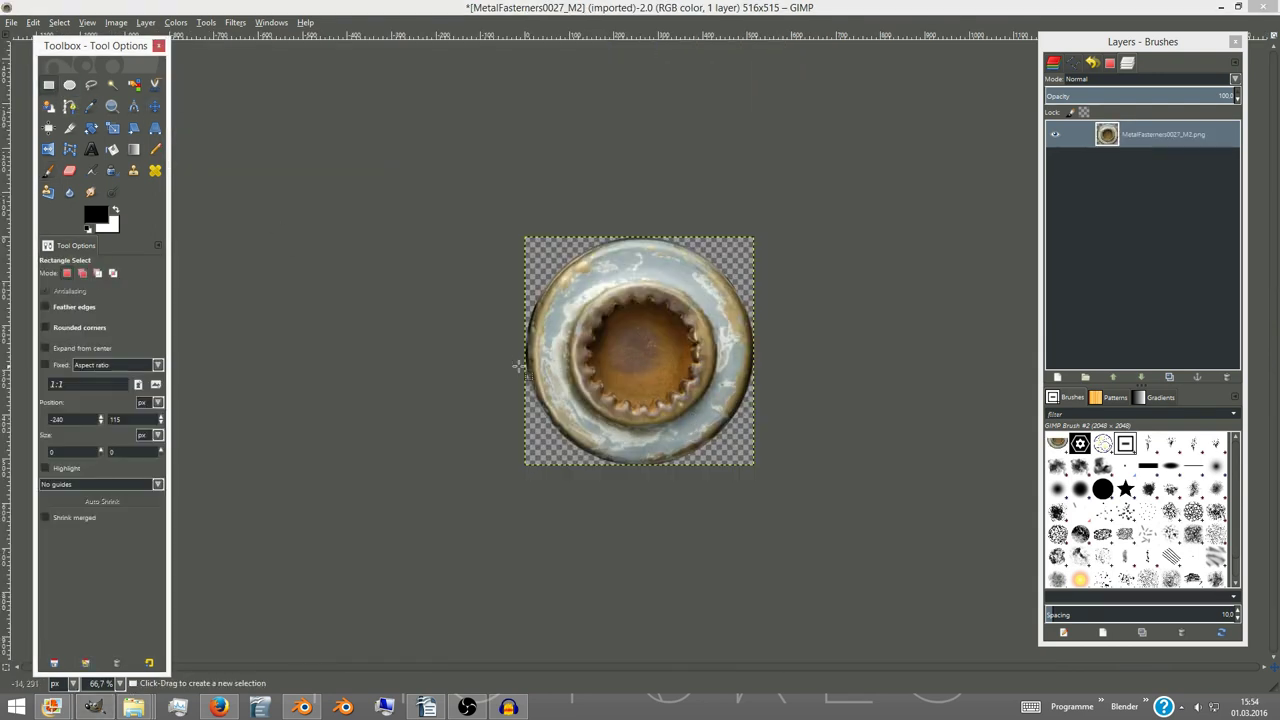
# - Copy the fastener's lower half, flip it, and anchor it on top to complete the cap
pyautogui.moveTo(489, 350); pyautogui.dragTo(820, 507)
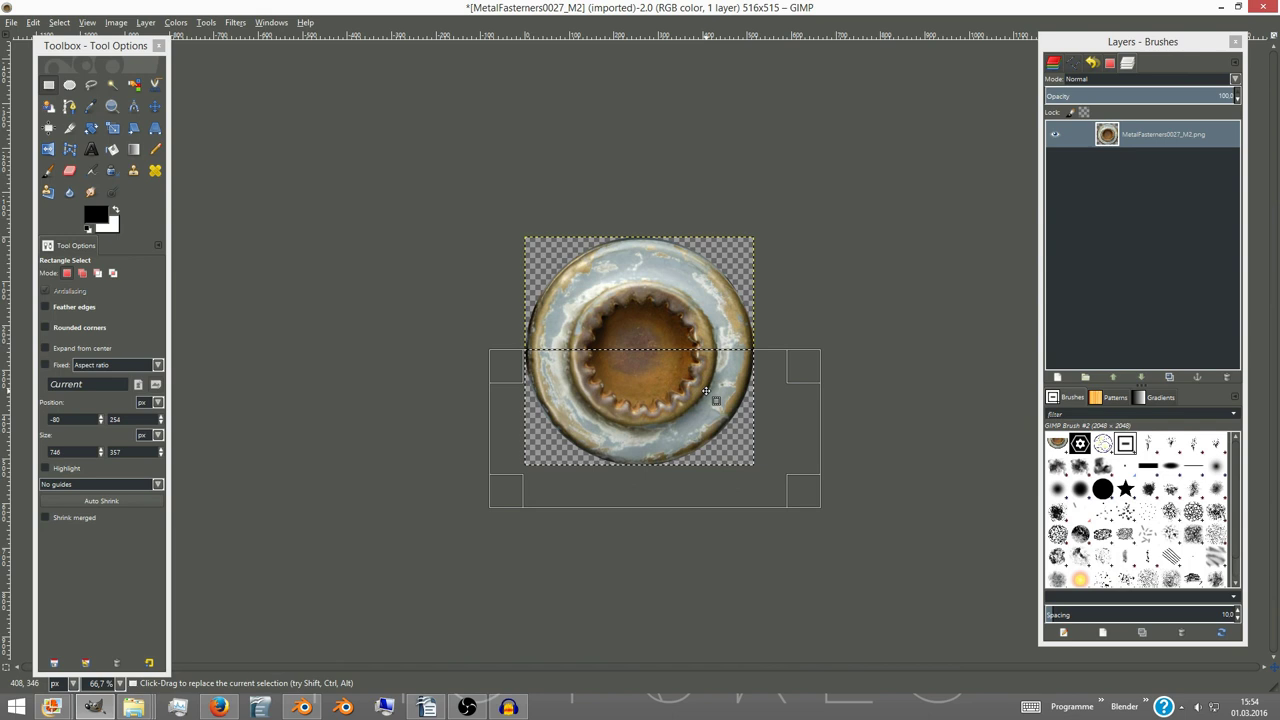
pyautogui.hotkey('ctrl', 'c')
pyautogui.hotkey('ctrl', 'v')
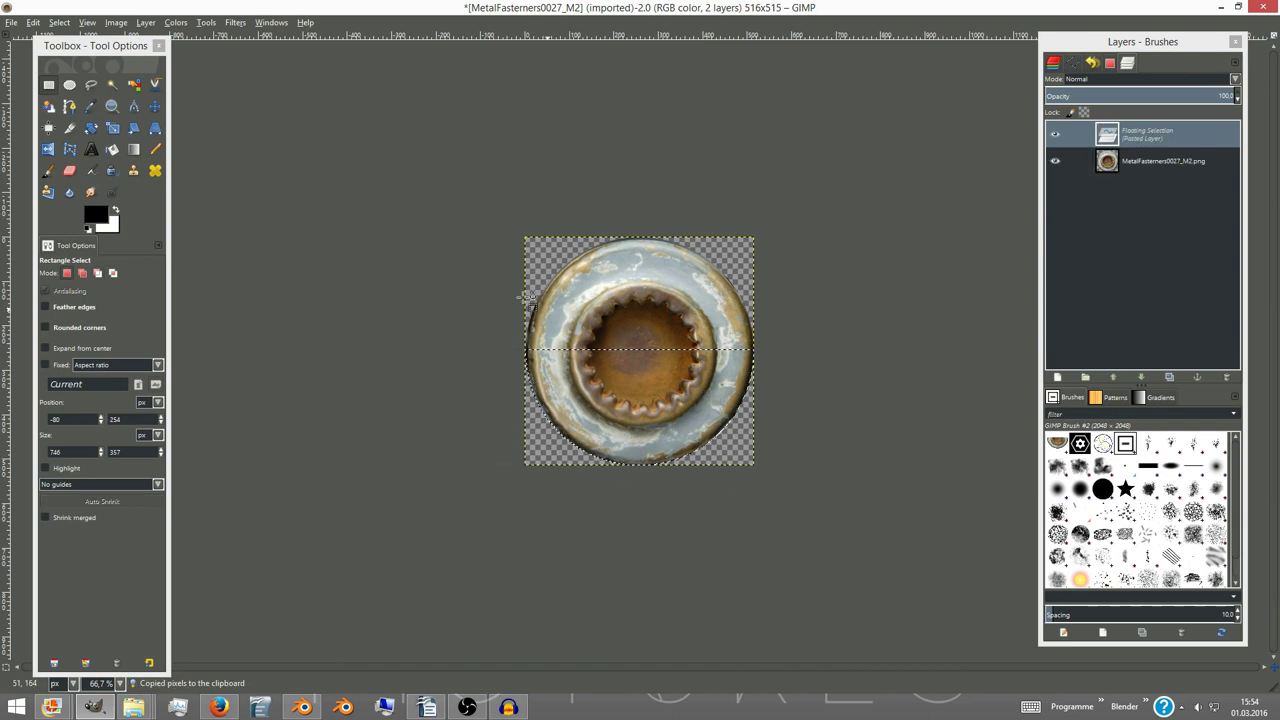
pyautogui.click(48, 149)
pyautogui.click(617, 410)
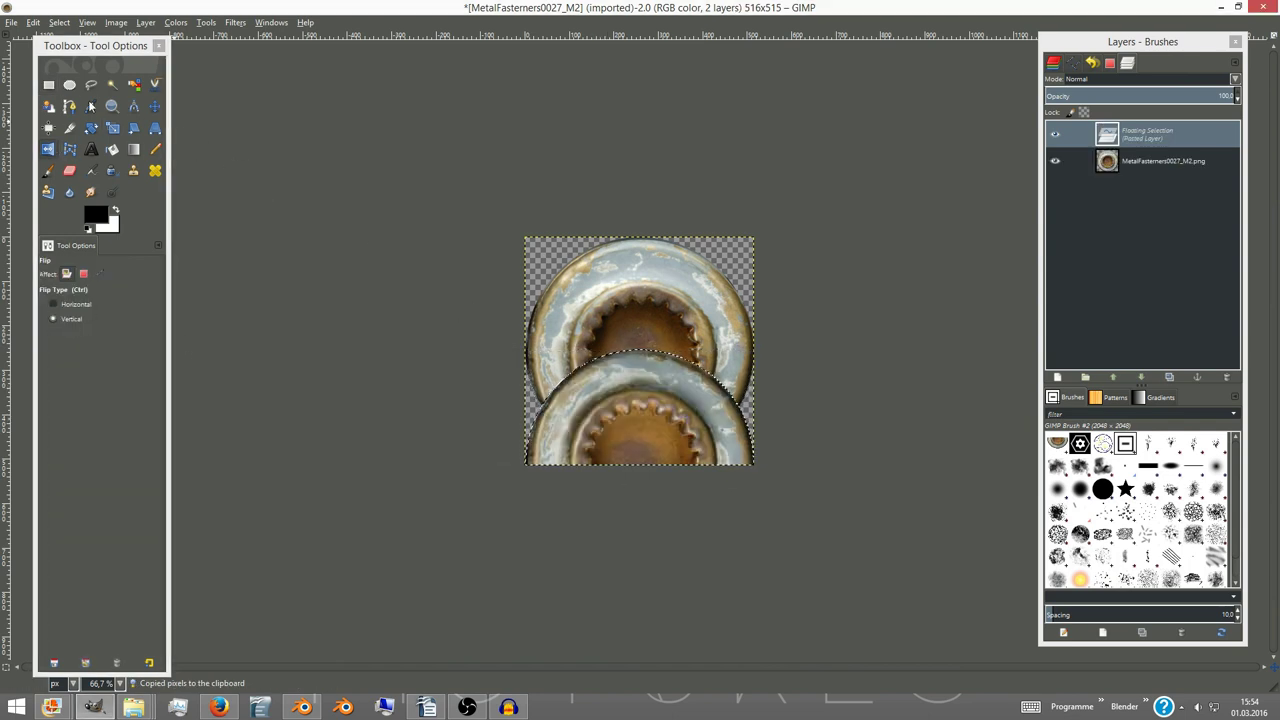
pyautogui.click(154, 106)
pyautogui.moveTo(590, 380); pyautogui.dragTo(623, 272)
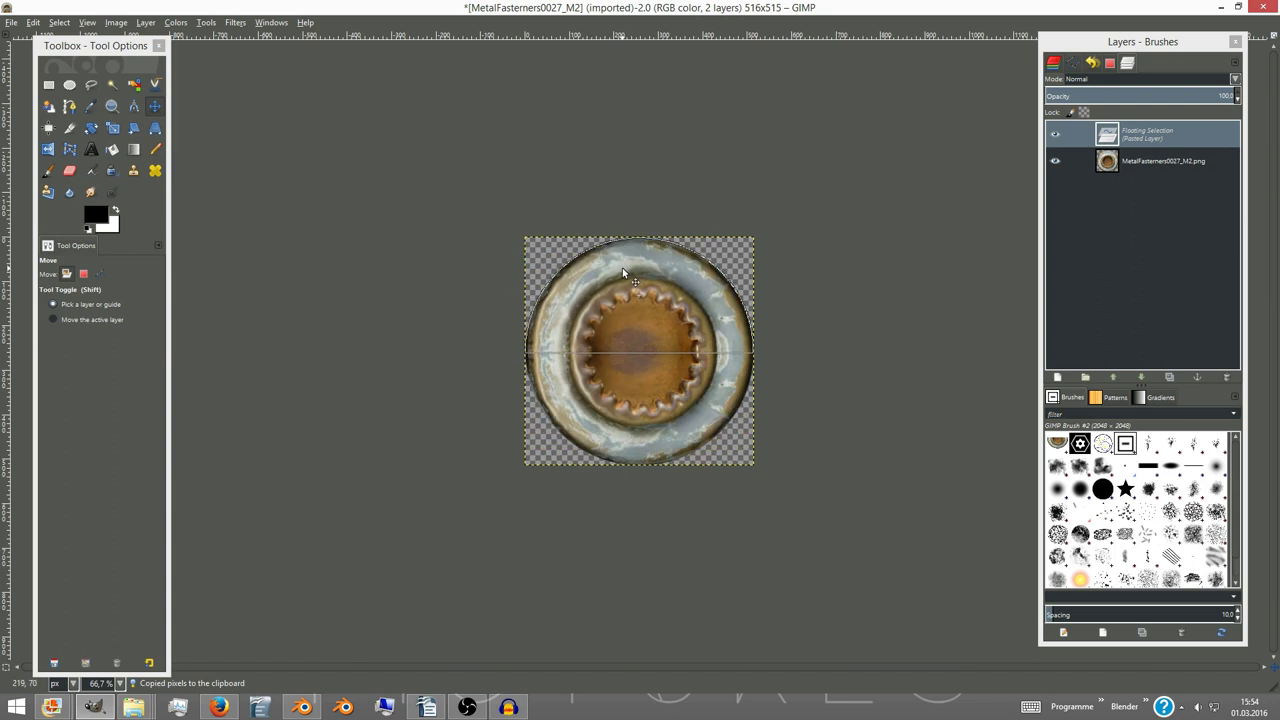
pyautogui.hotkey('ctrl', 'h')
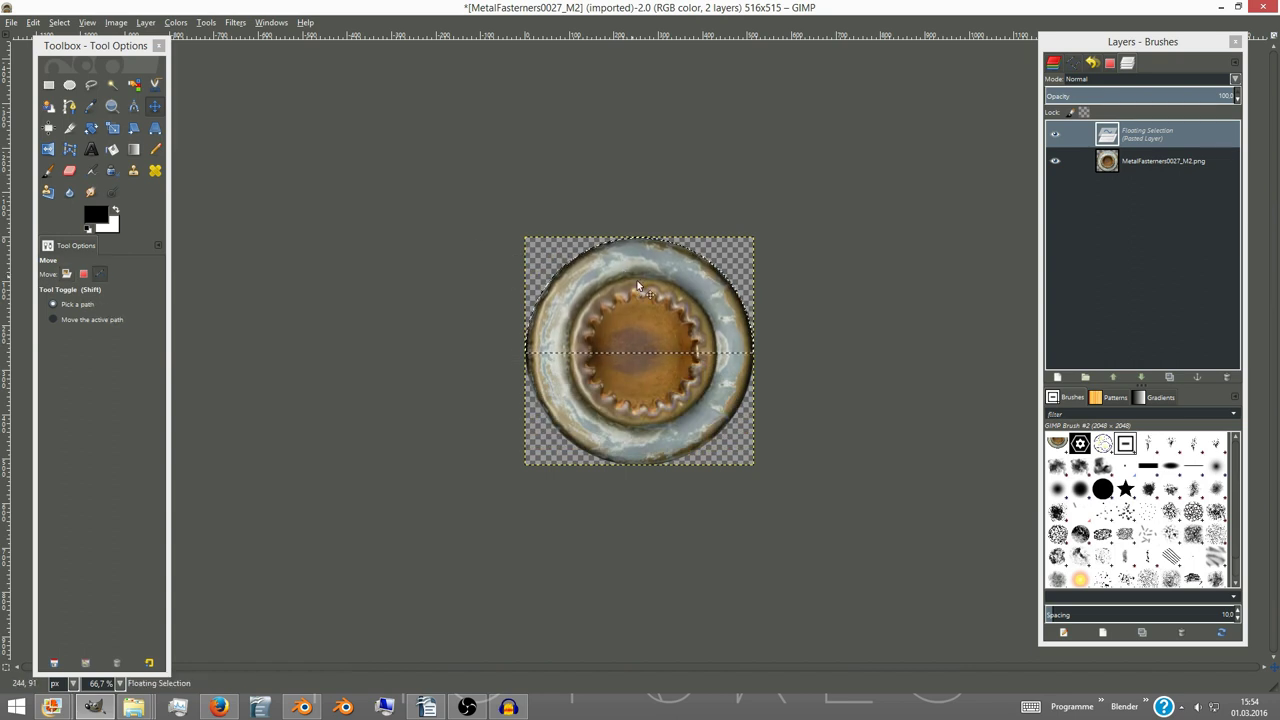
# - Smudge away the cap's horizontal centre seam at 400% zoom, then open Colors > Desaturate
pyautogui.press('r')
pyautogui.press('1')
pyautogui.press('2')
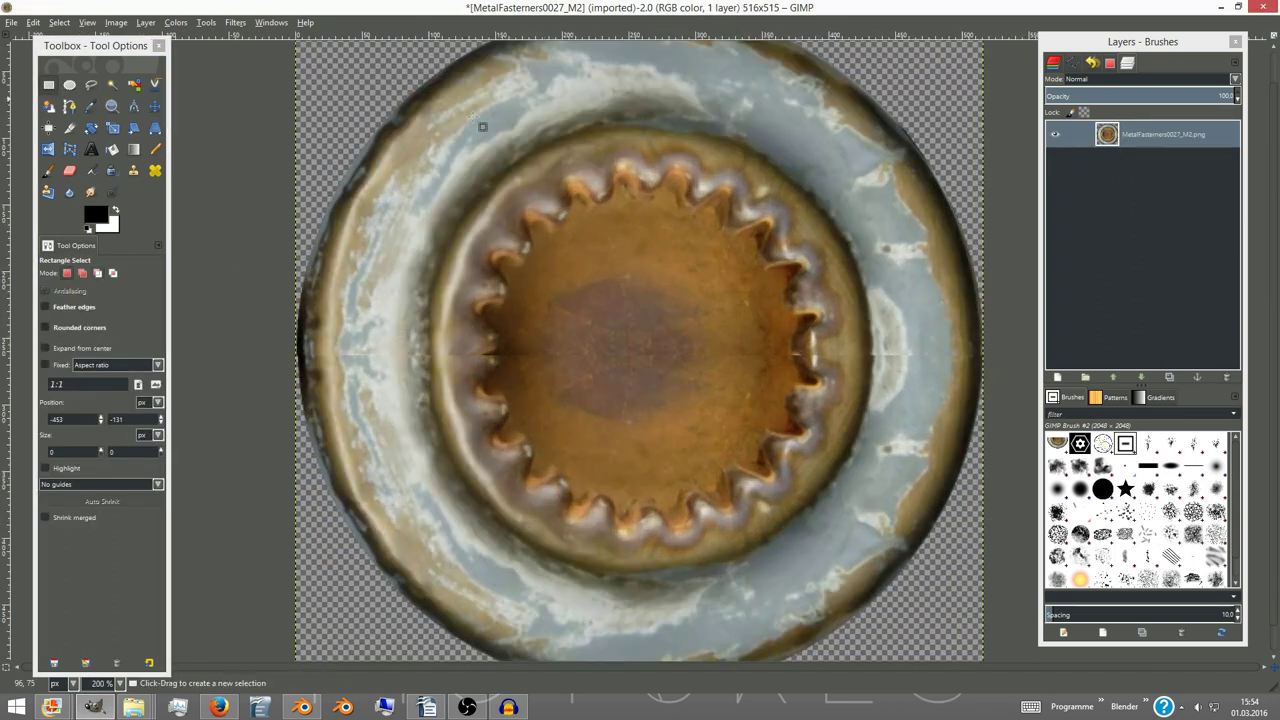
pyautogui.click(69, 171)
pyautogui.press('3')
pyautogui.press('s')
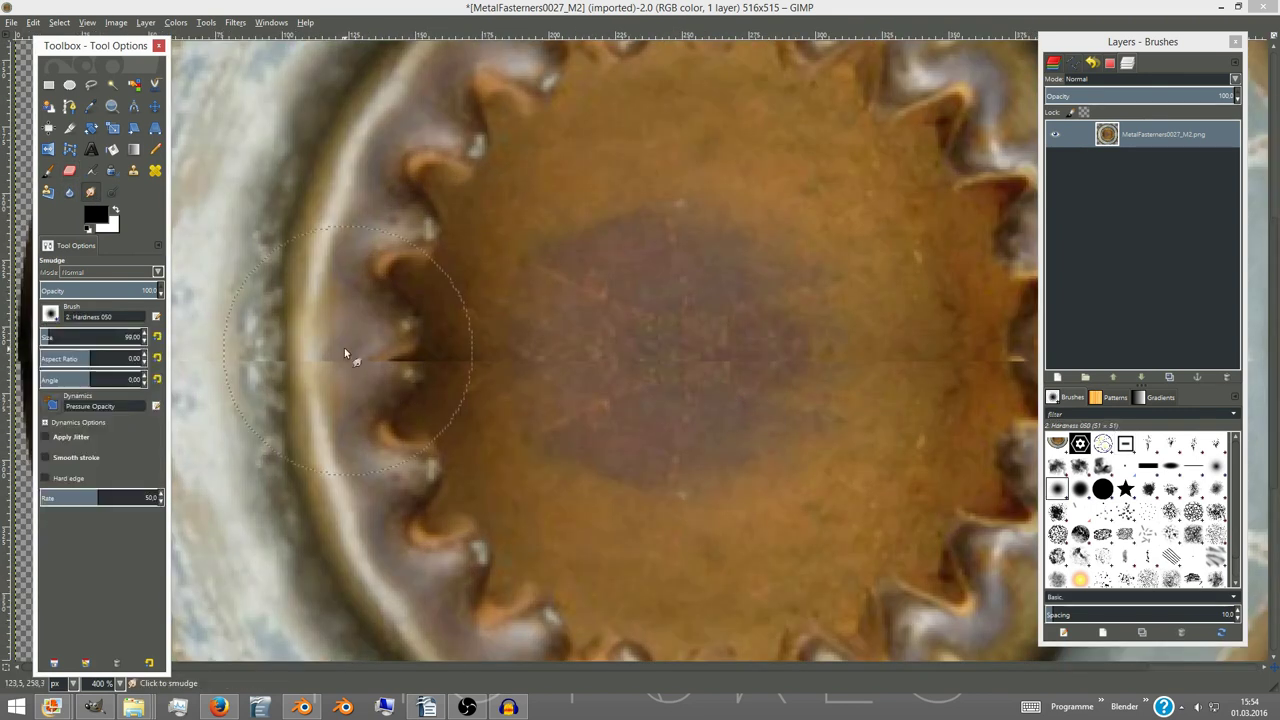
pyautogui.click(45, 337)
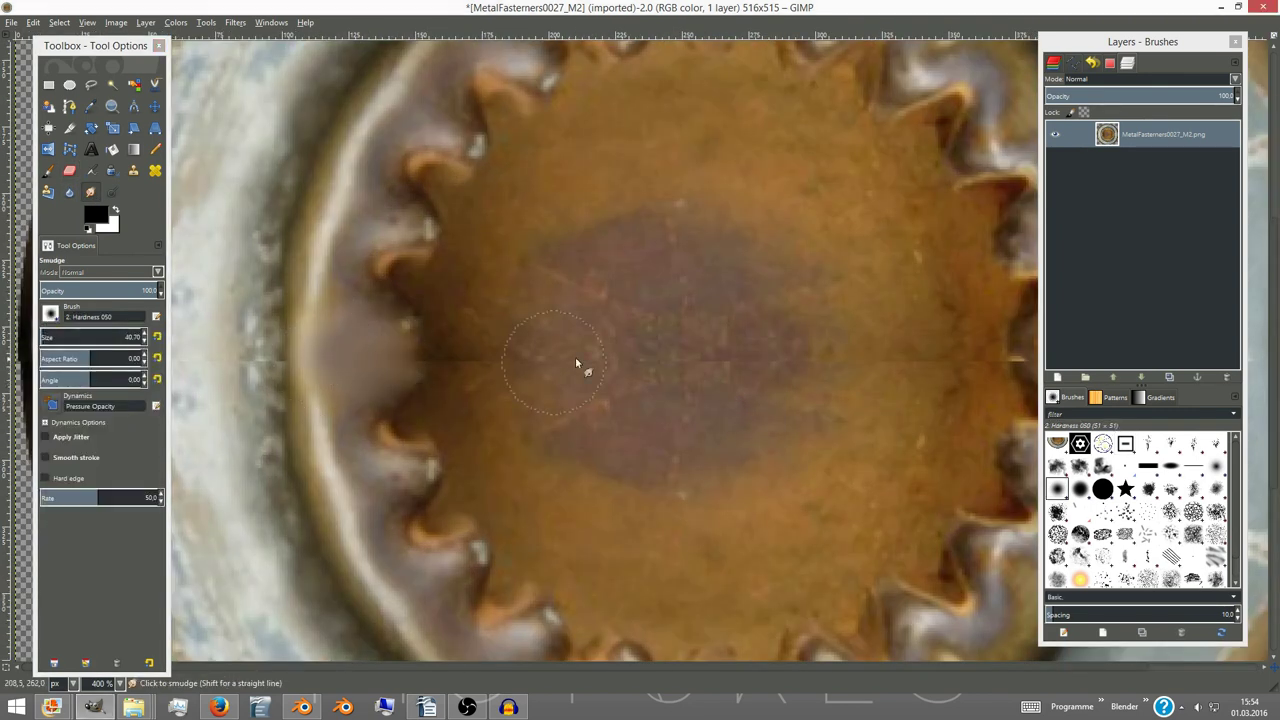
pyautogui.keyDown('shift'); pyautogui.hscroll(10, 640, 350); pyautogui.keyUp('shift')
pyautogui.keyDown('ctrl'); pyautogui.scroll(-1, 698, 340); pyautogui.keyUp('ctrl')
pyautogui.keyDown('ctrl'); pyautogui.scroll(1, 883, 308); pyautogui.keyUp('ctrl')
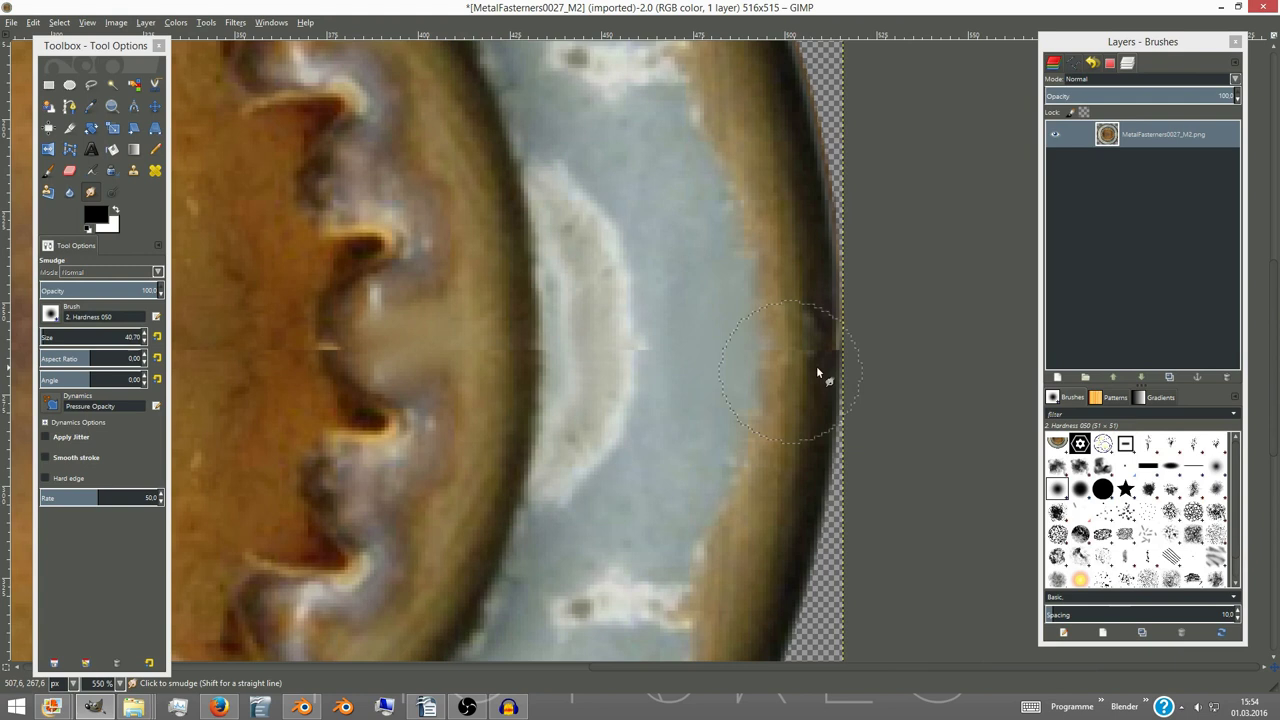
pyautogui.keyDown('ctrl'); pyautogui.scroll(-1, 816, 365); pyautogui.keyUp('ctrl')
pyautogui.keyDown('shift'); pyautogui.hscroll(-5, 700, 350); pyautogui.keyUp('shift')
pyautogui.press('[')
pyautogui.press('[')
pyautogui.press('[')
pyautogui.press('[')
pyautogui.keyDown('ctrl'); pyautogui.scroll(1, 600, 333); pyautogui.keyUp('ctrl')
pyautogui.keyDown('shift'); pyautogui.hscroll(-4, 513, 334); pyautogui.keyUp('shift')
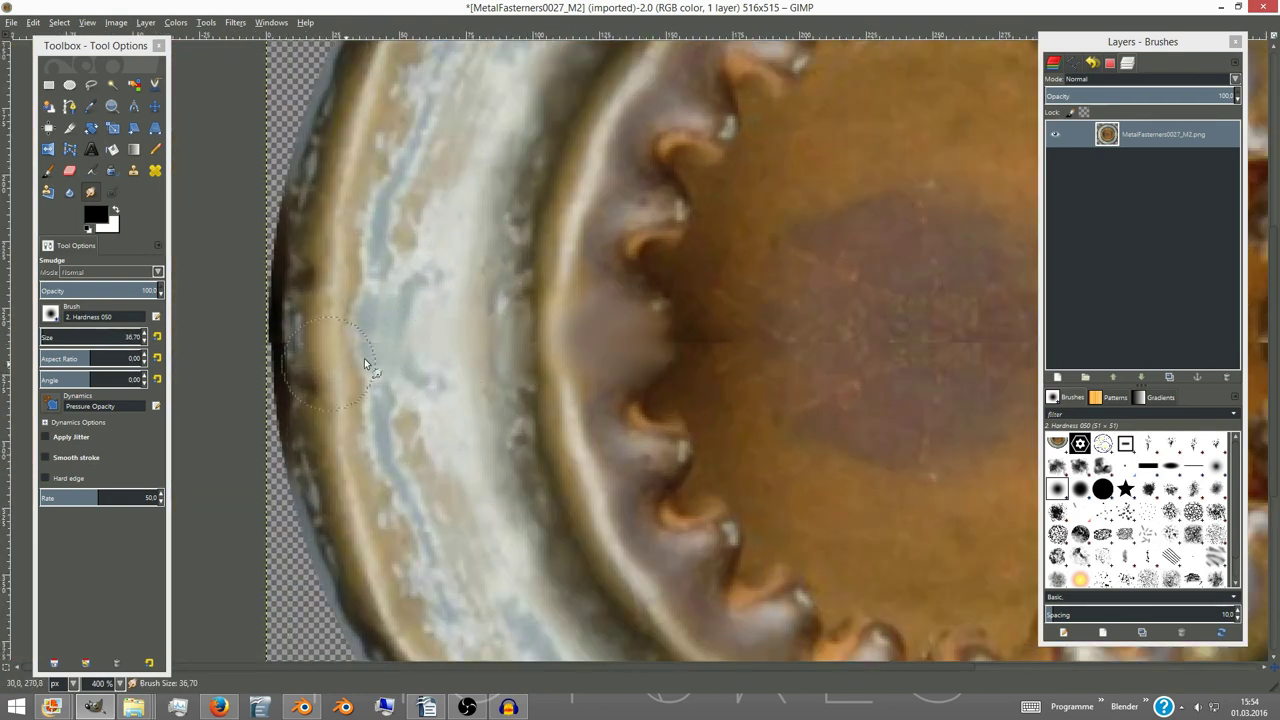
pyautogui.keyDown('shift'); pyautogui.hscroll(5, 773, 376); pyautogui.keyUp('shift')
pyautogui.keyDown('shift'); pyautogui.hscroll(5, 897, 354); pyautogui.keyUp('shift')
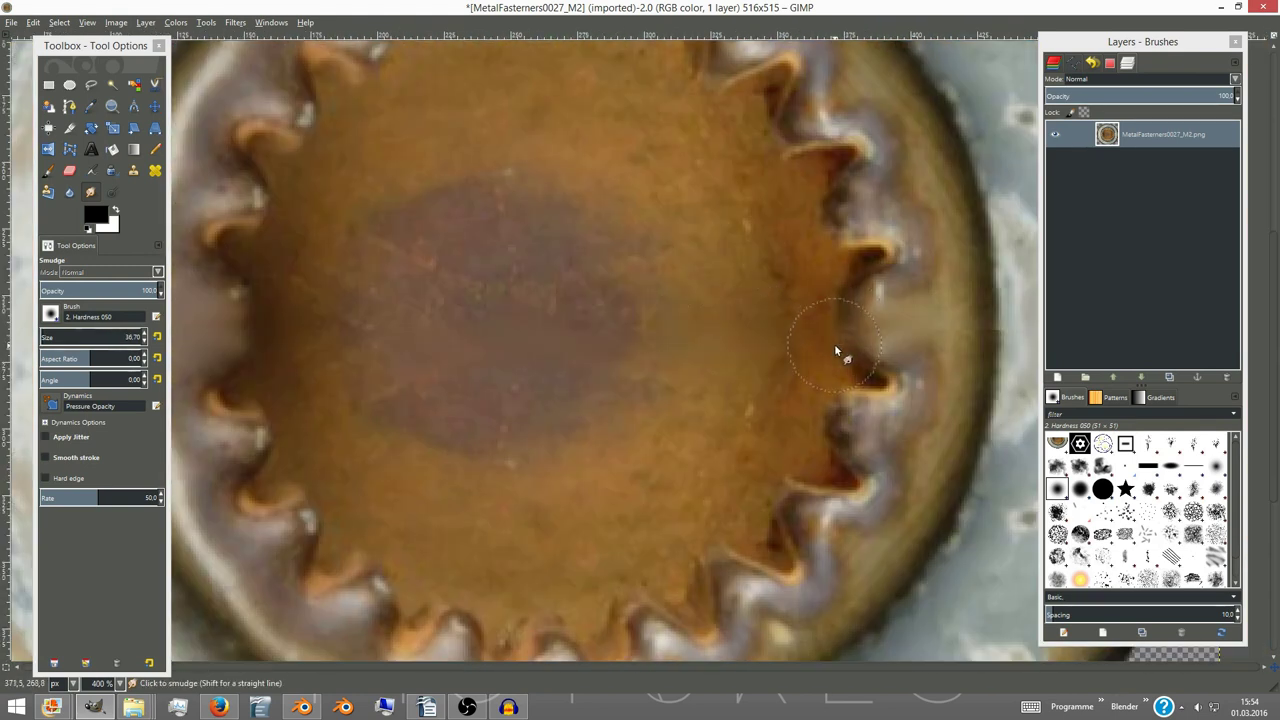
pyautogui.keyDown('ctrl'); pyautogui.scroll(-3, 837, 349); pyautogui.keyUp('ctrl')
pyautogui.click(175, 22)
pyautogui.click(208, 168)
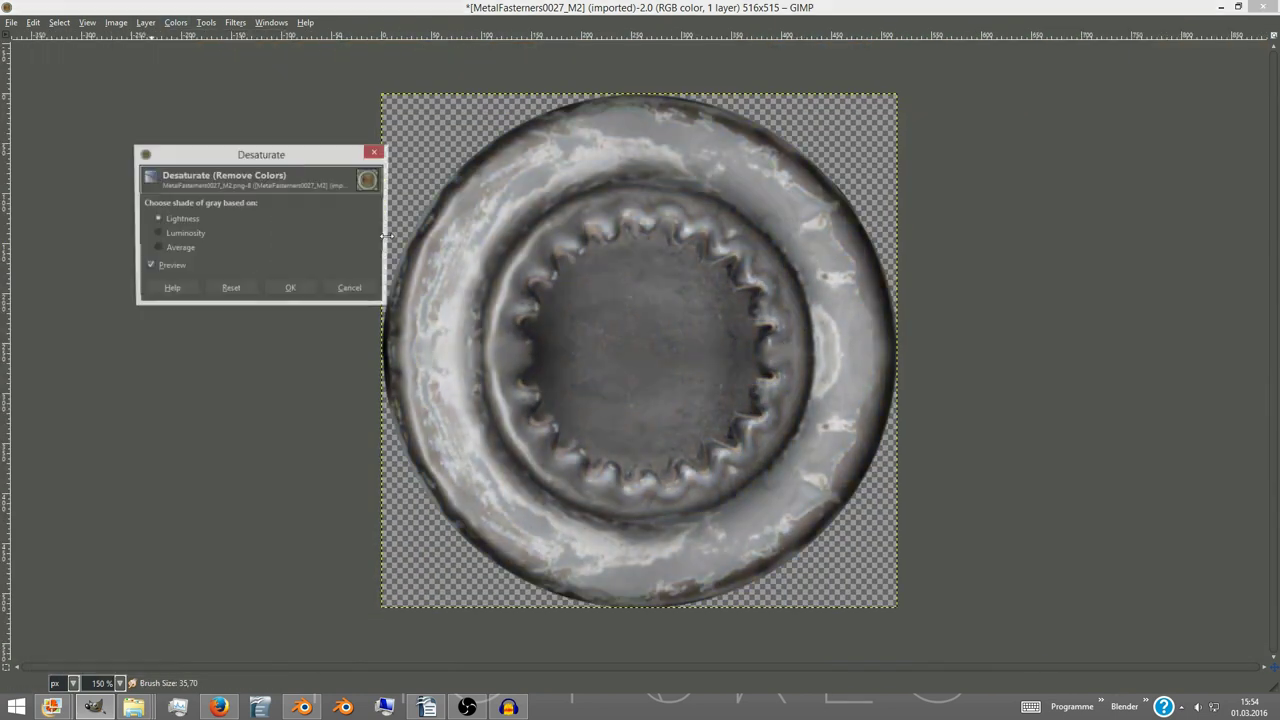
# - Desaturate the cap using Average, then raise its contrast to 60
pyautogui.click(172, 248)
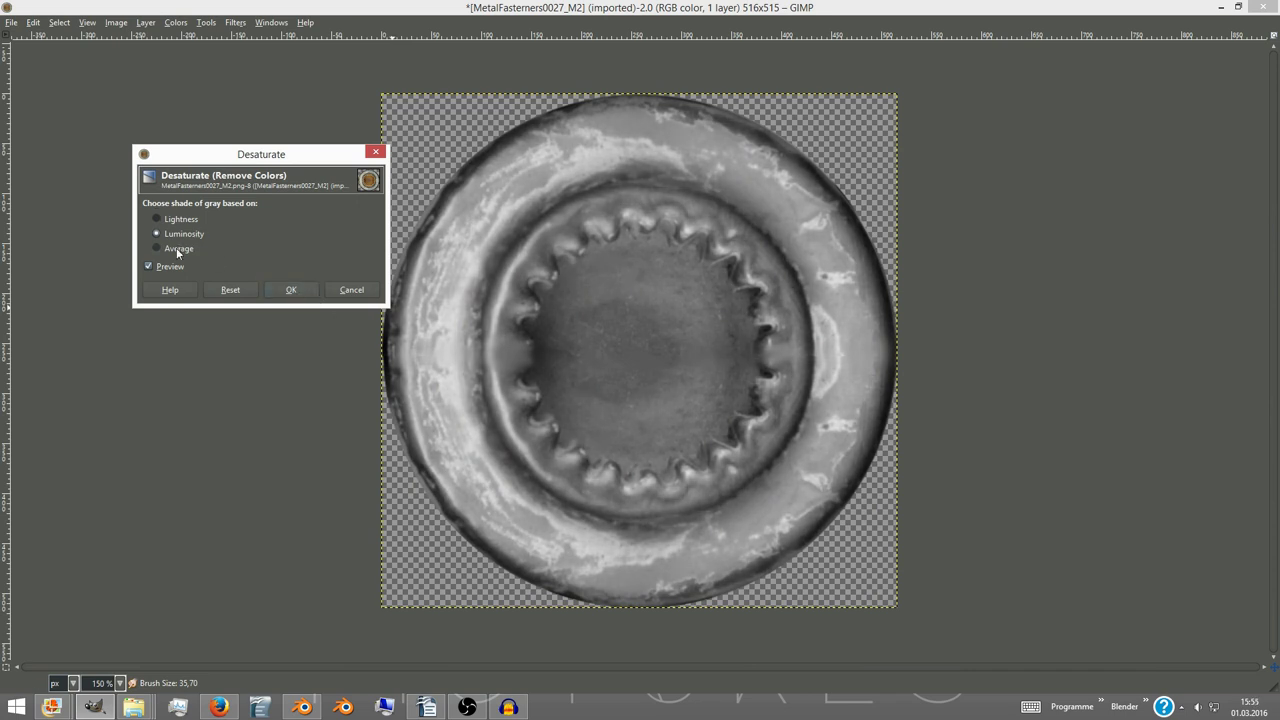
pyautogui.click(291, 289)
pyautogui.click(177, 22)
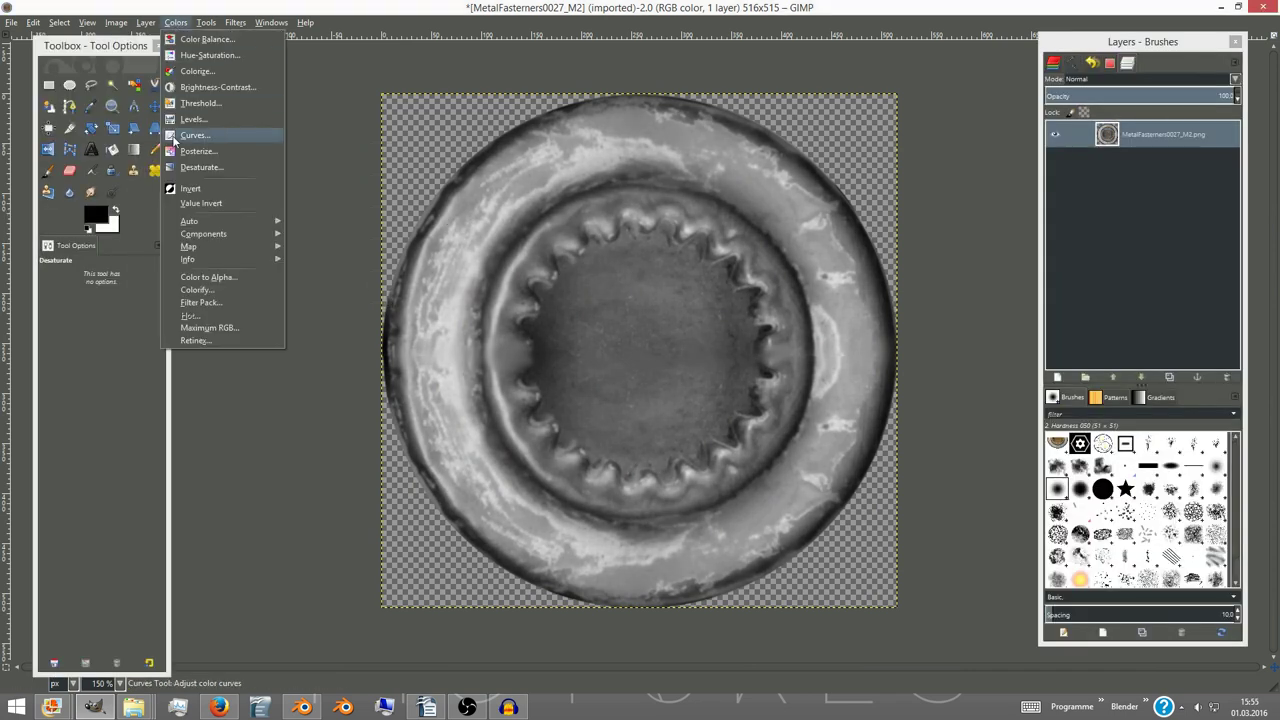
pyautogui.click(205, 88)
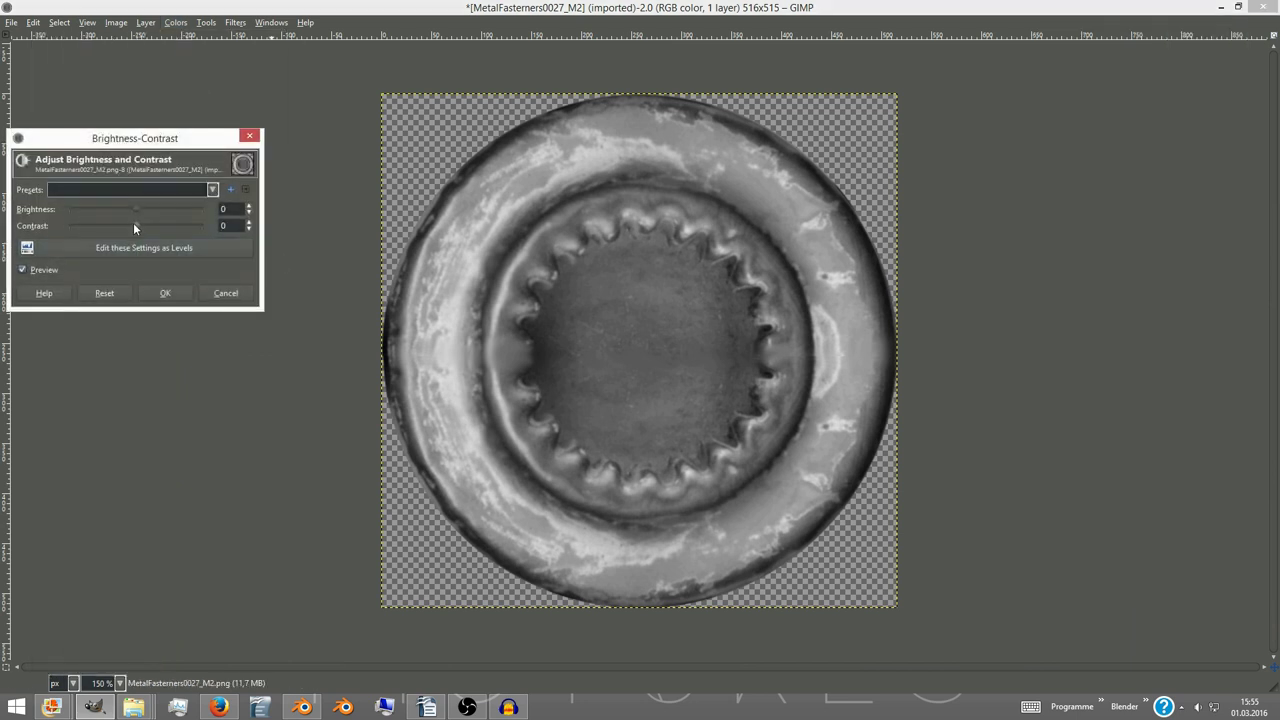
pyautogui.moveTo(134, 228); pyautogui.dragTo(170, 225)
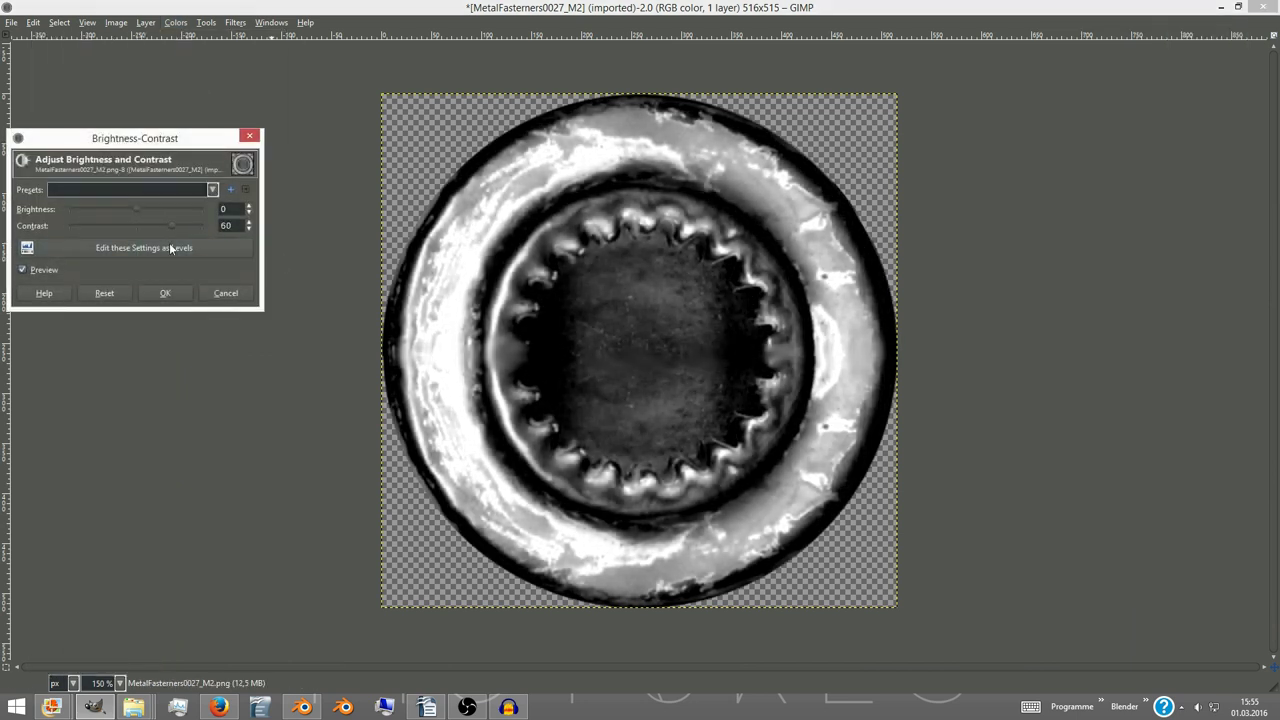
pyautogui.click(165, 293)
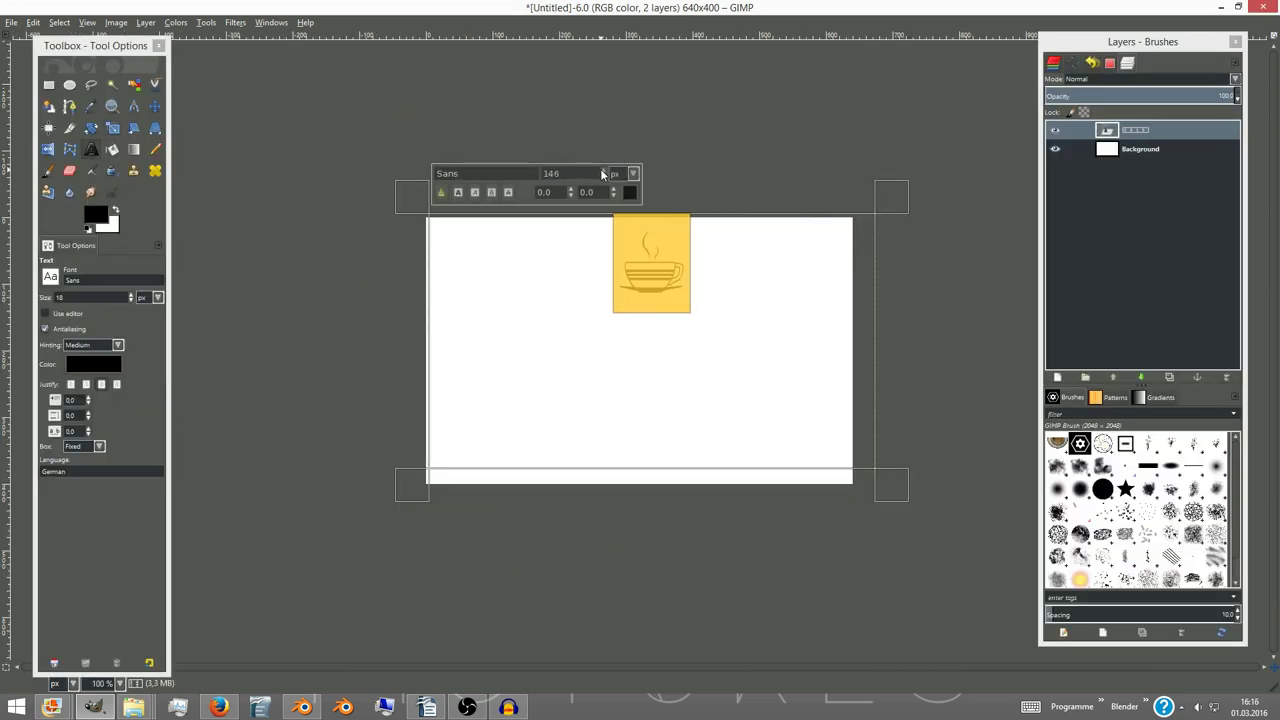
# - Set the black coffee-cup text glyph's font size to 390 and finish editing
pyautogui.click(603, 174)
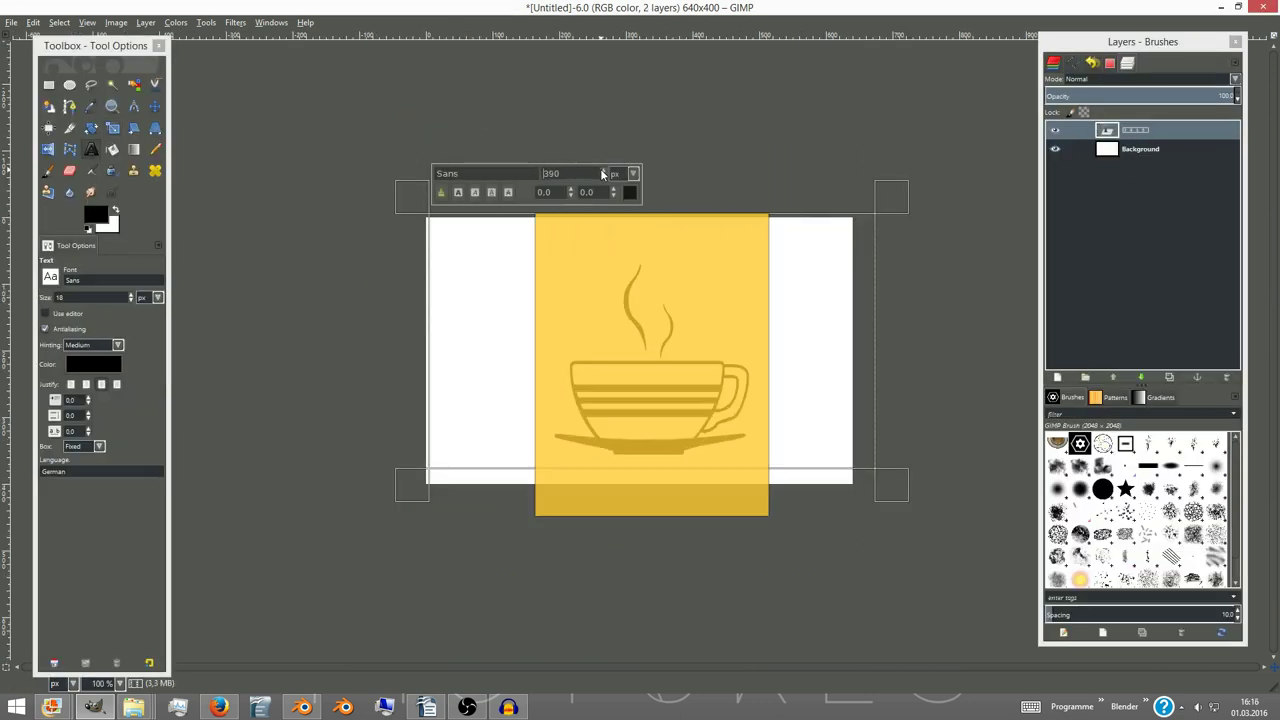
pyautogui.click(800, 301)
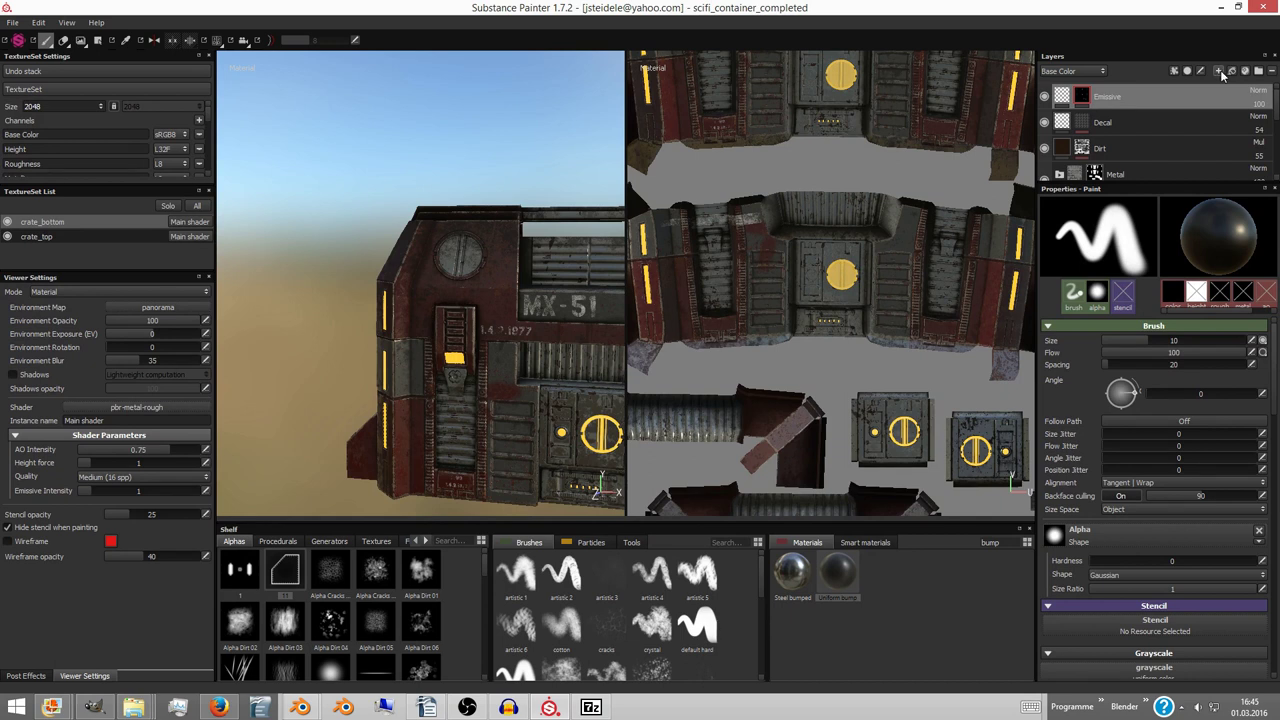
# - Create a new paint layer on top of the crate's stack and name it Bump
pyautogui.click(1220, 72)
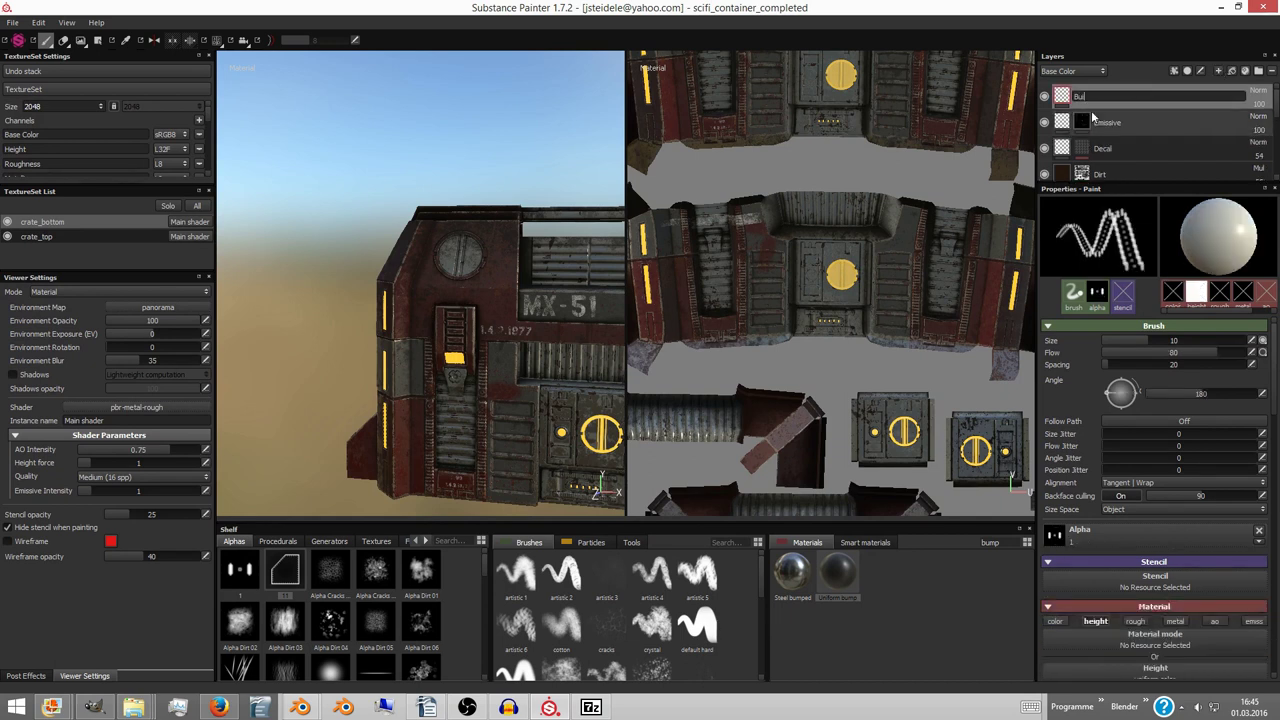
pyautogui.write('Bump')
pyautogui.press('Return')
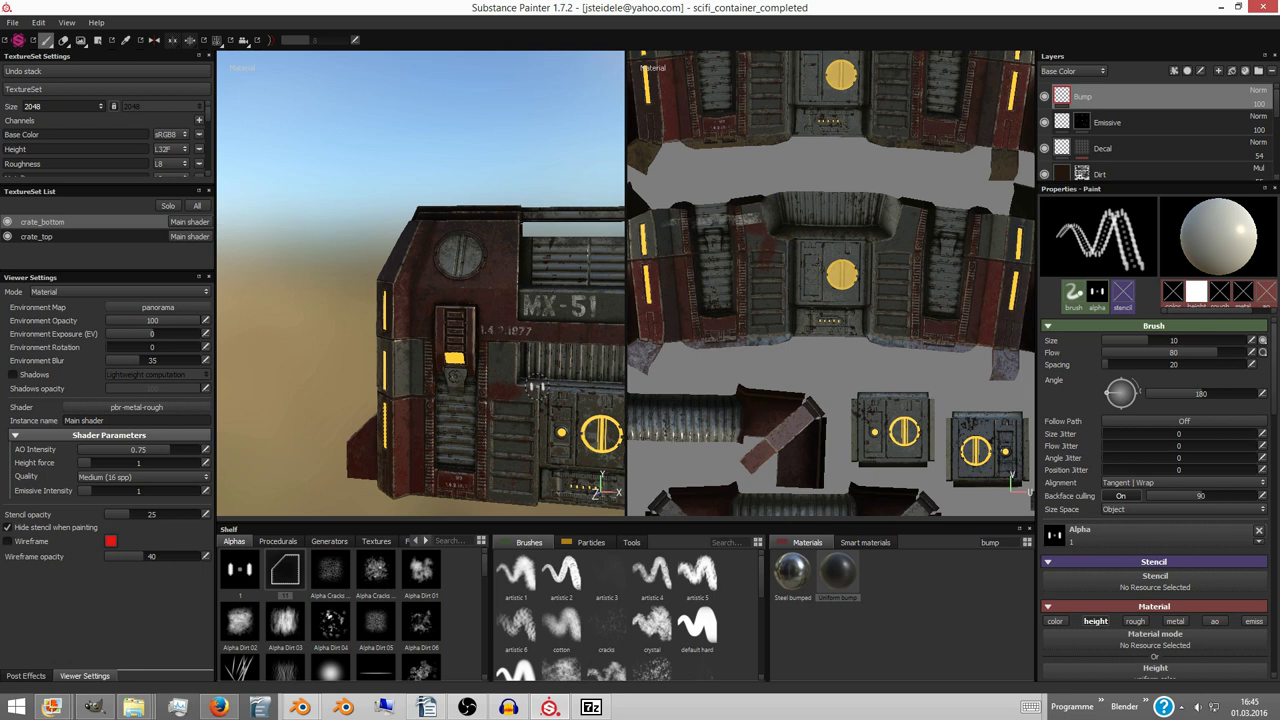
pyautogui.scroll(5, 537, 385)
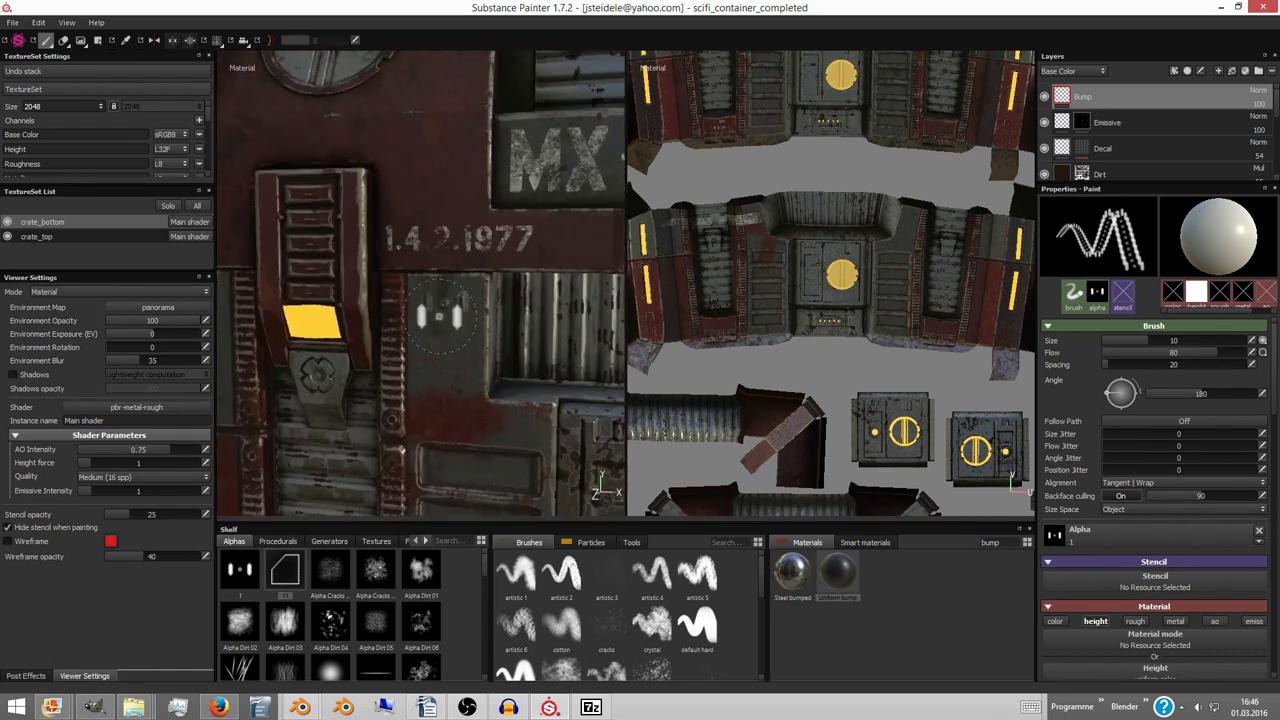
# - Pick the Steel bumped material, import height map 13, and assign it as the brush alpha
pyautogui.click(791, 572)
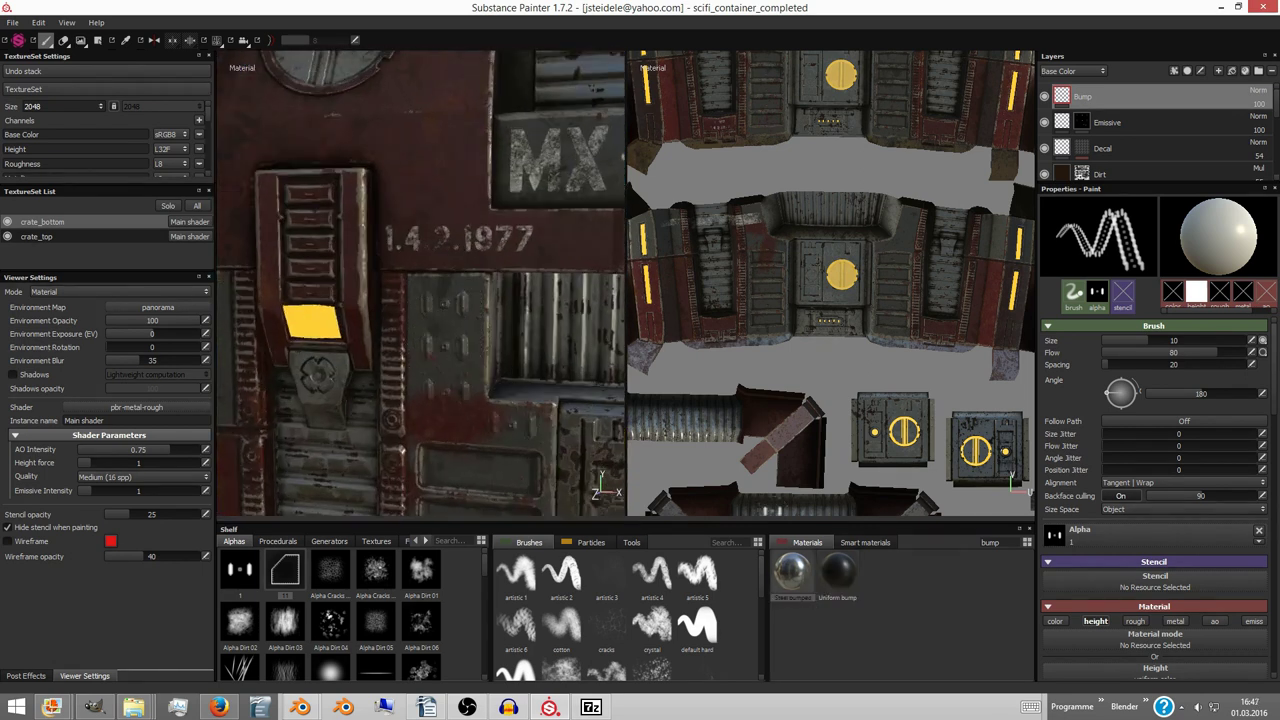
pyautogui.click(21, 24)
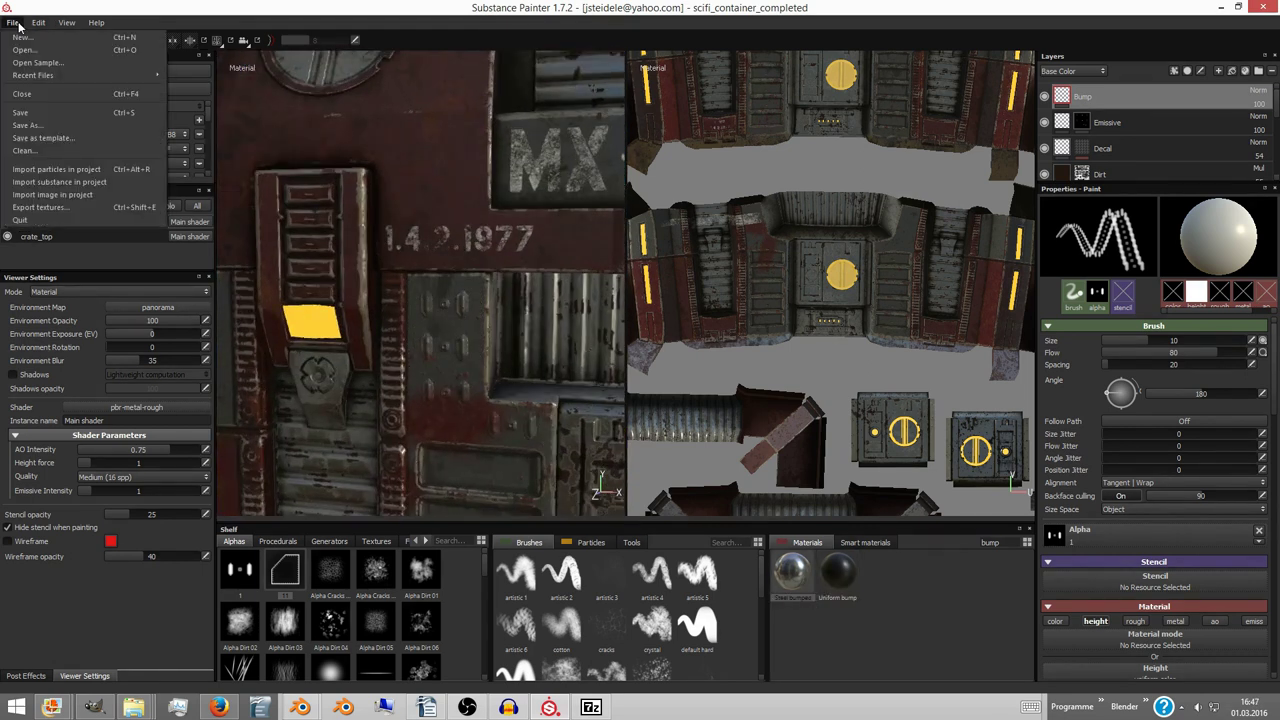
pyautogui.click(60, 195)
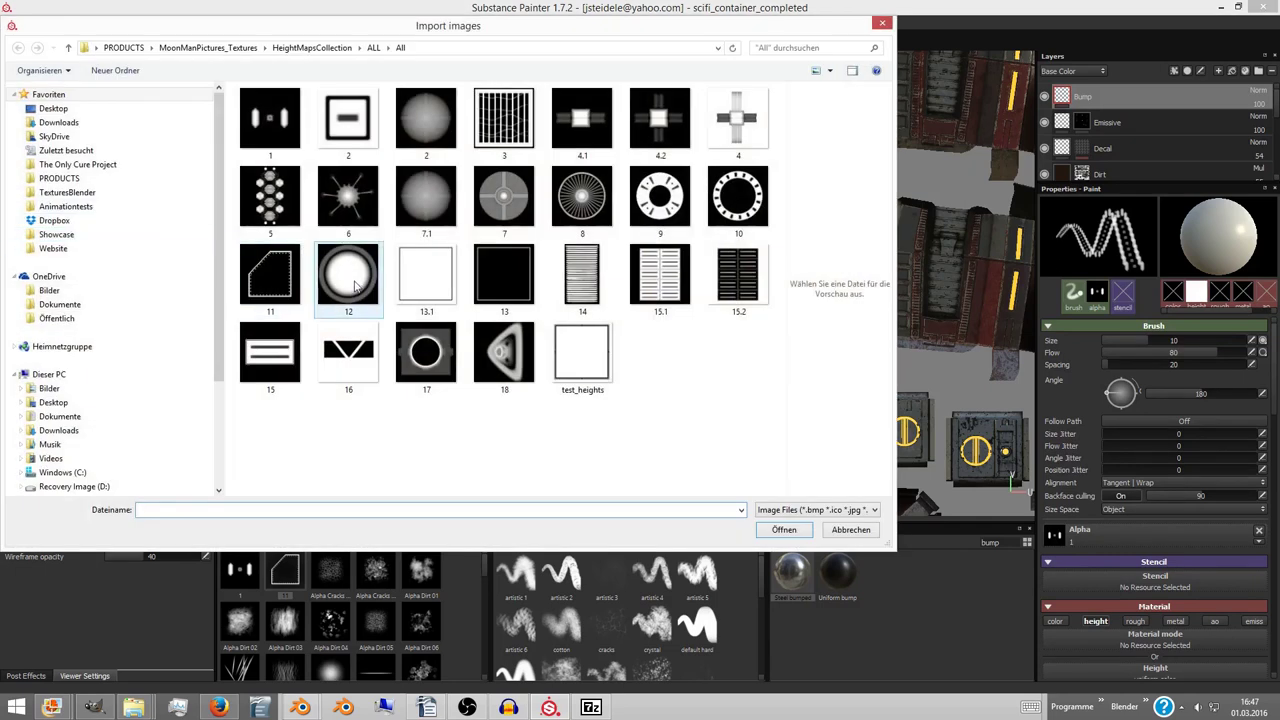
pyautogui.doubleClick(504, 275)
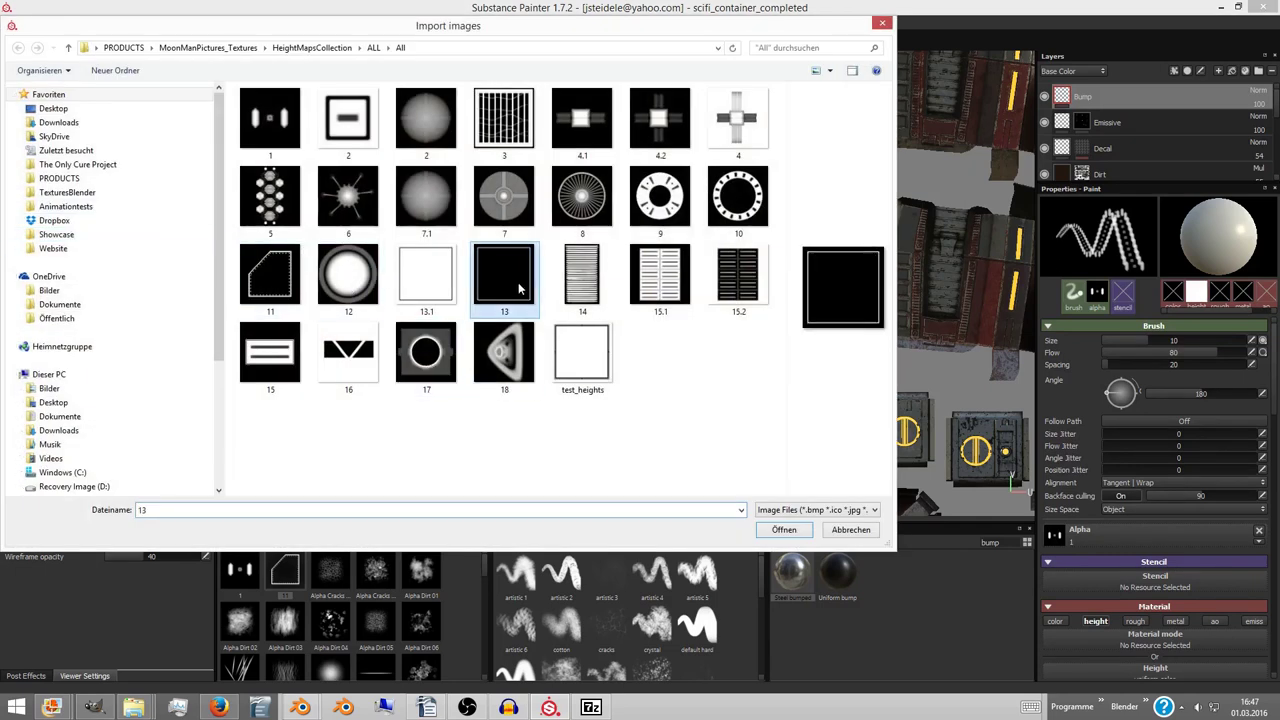
pyautogui.moveTo(335, 572)
pyautogui.mouseDown()
pyautogui.moveTo(360, 585)
pyautogui.moveTo(1085, 585)
pyautogui.moveTo(1056, 535)
pyautogui.mouseUp()
pyautogui.click(1055, 536)
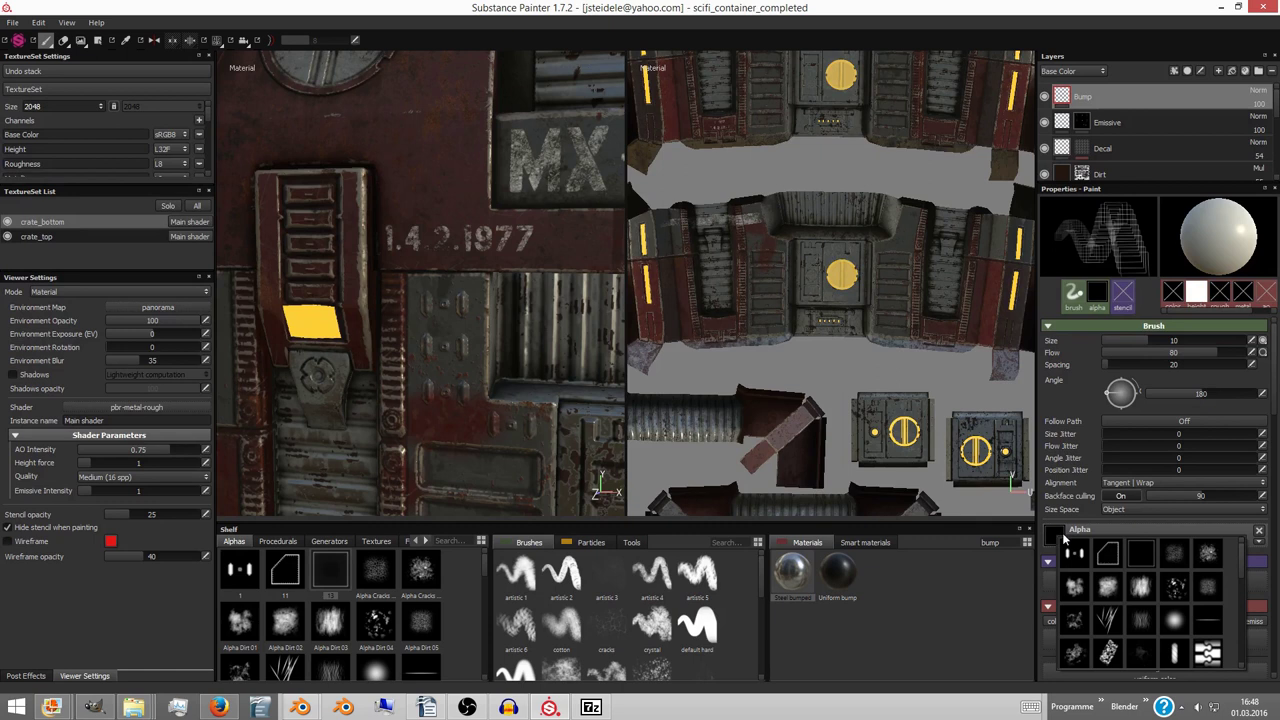
# - Keep alpha 13 on the brush and change the crate texture set size from 1024 to 2048
pyautogui.click(1141, 556)
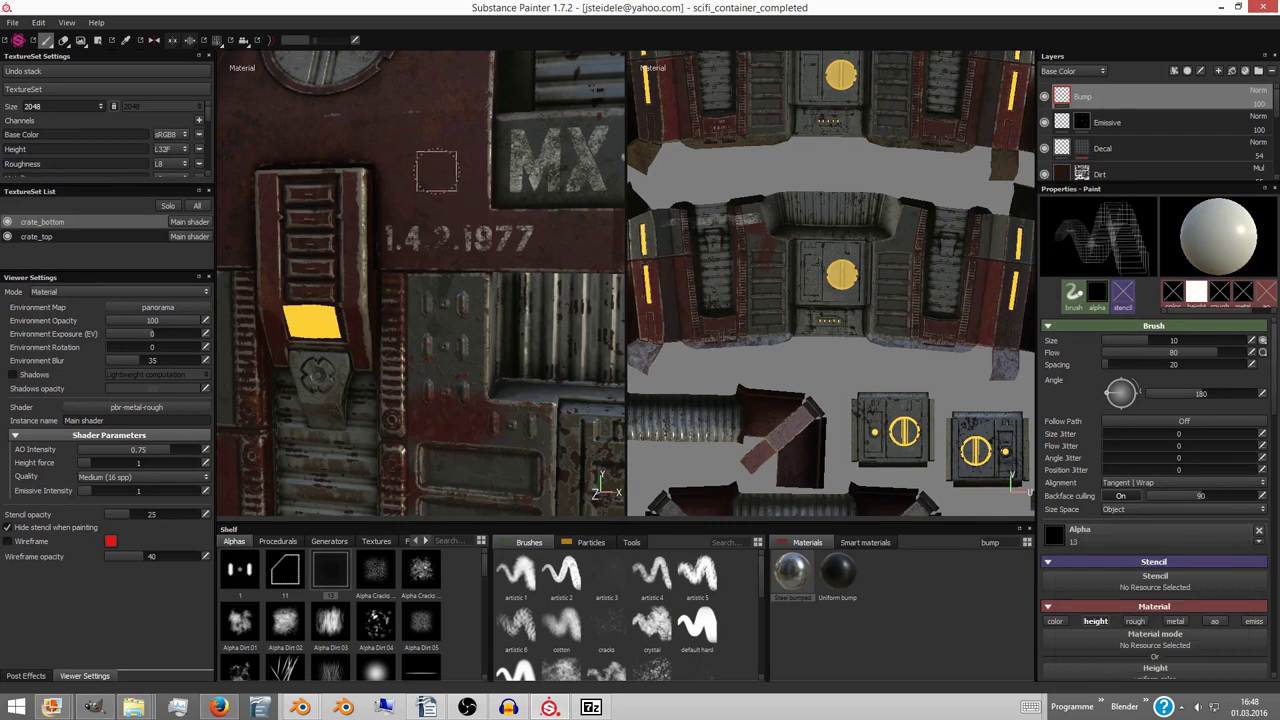
pyautogui.scroll(1, 426, 178)
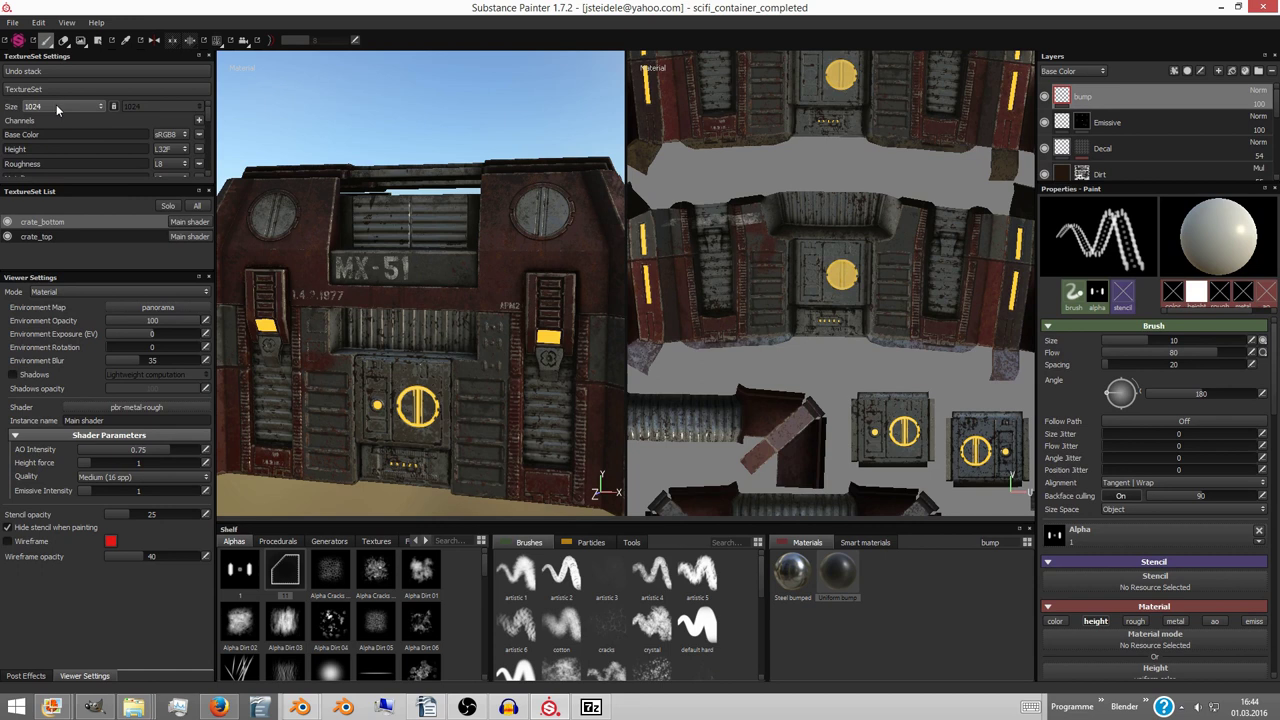
pyautogui.click(56, 104)
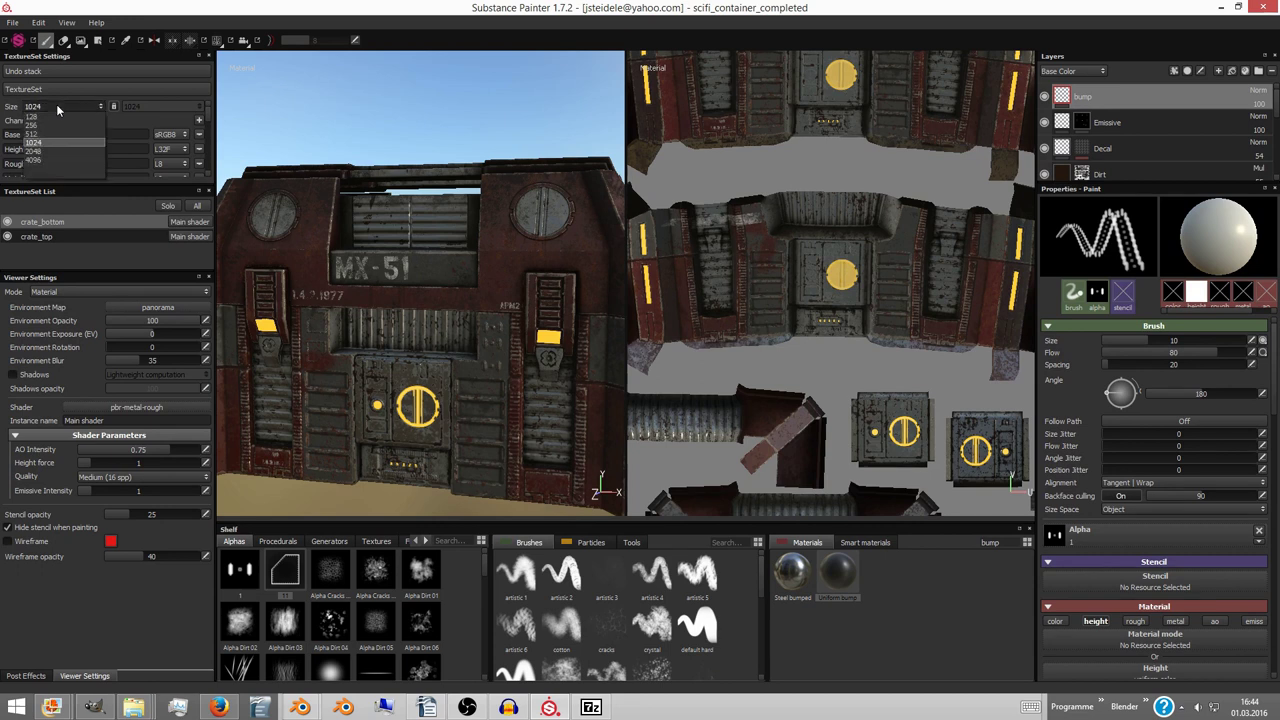
pyautogui.click(43, 149)
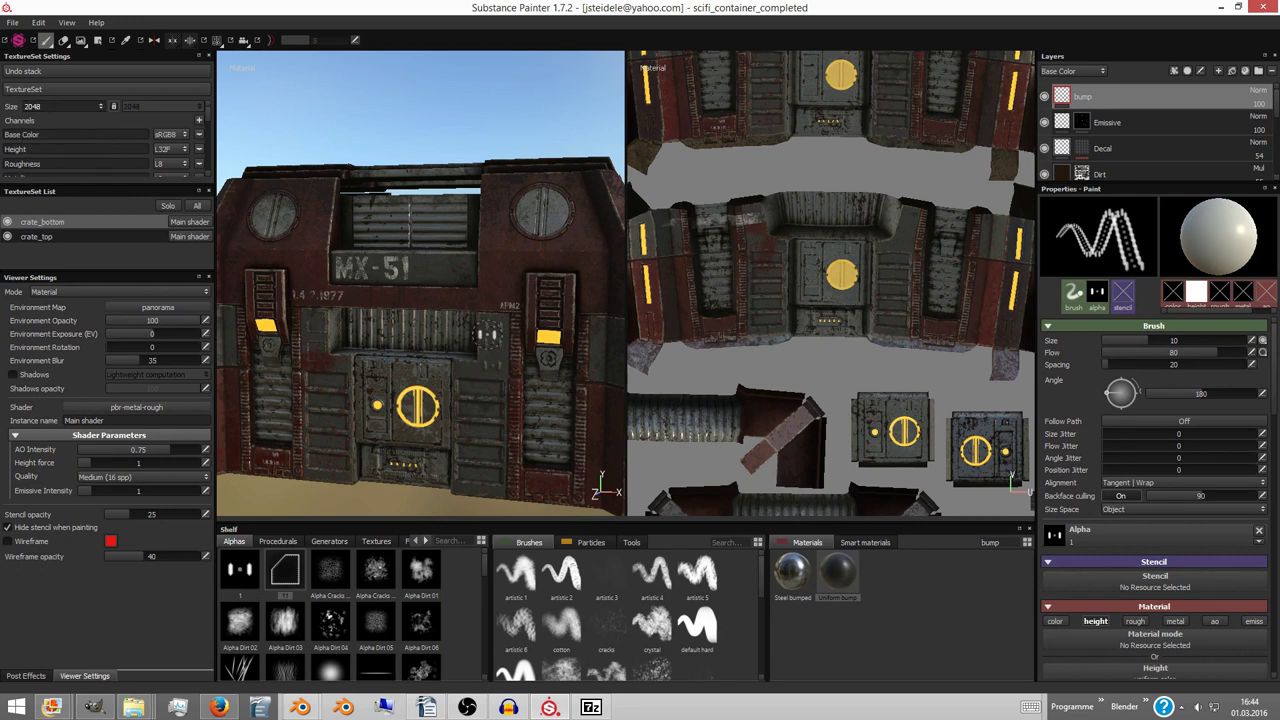